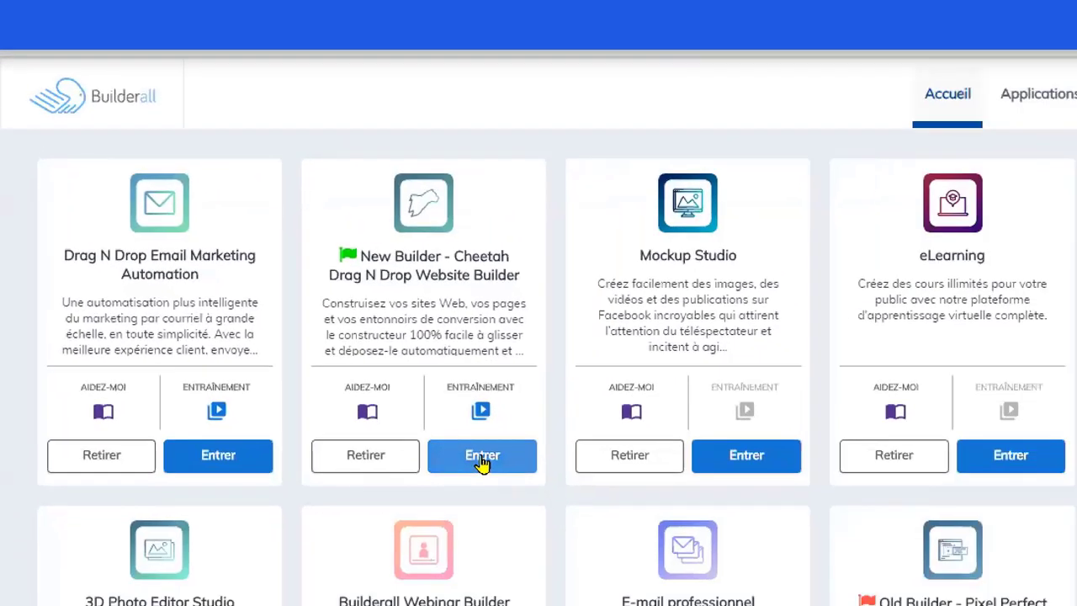
# Step: Enter the Cheetah website builder and open the published MOUVEMENT AILE site for editing
pyautogui.click(482, 462)
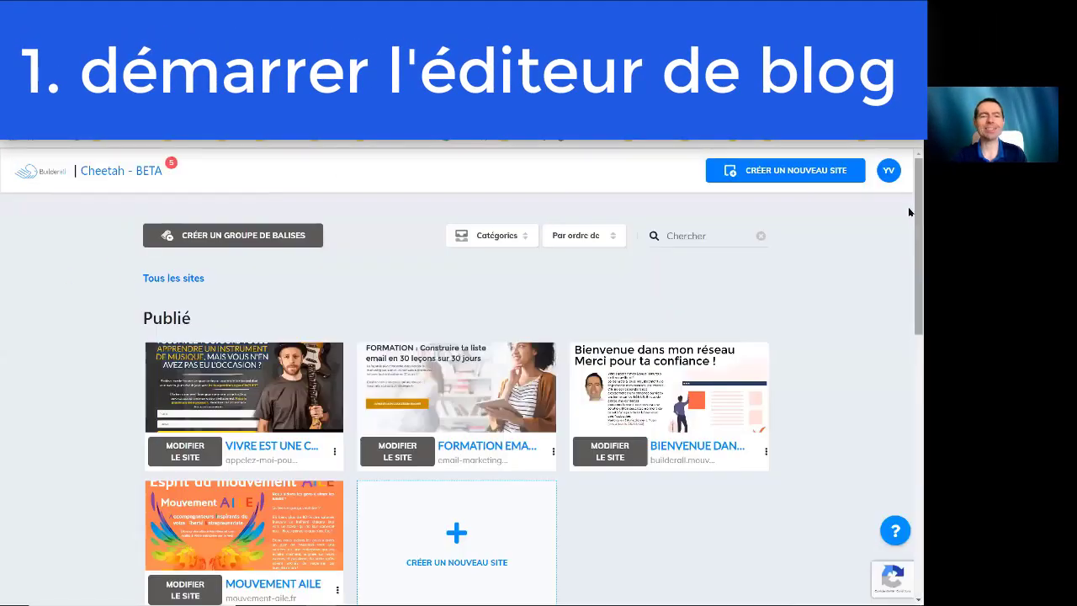
pyautogui.scroll(-2, 909, 211)
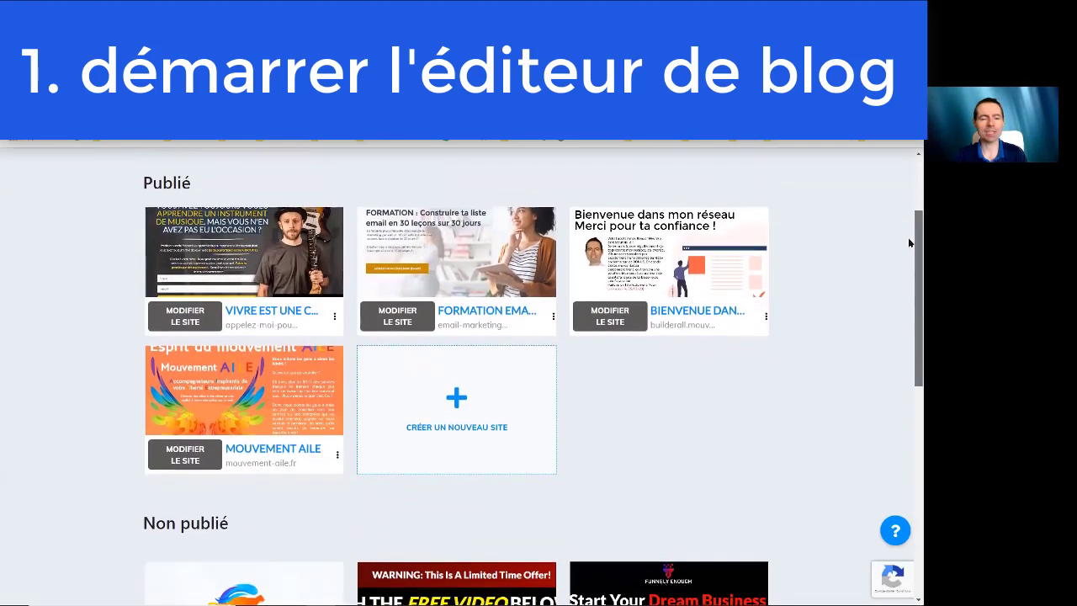
pyautogui.scroll(1, 908, 228)
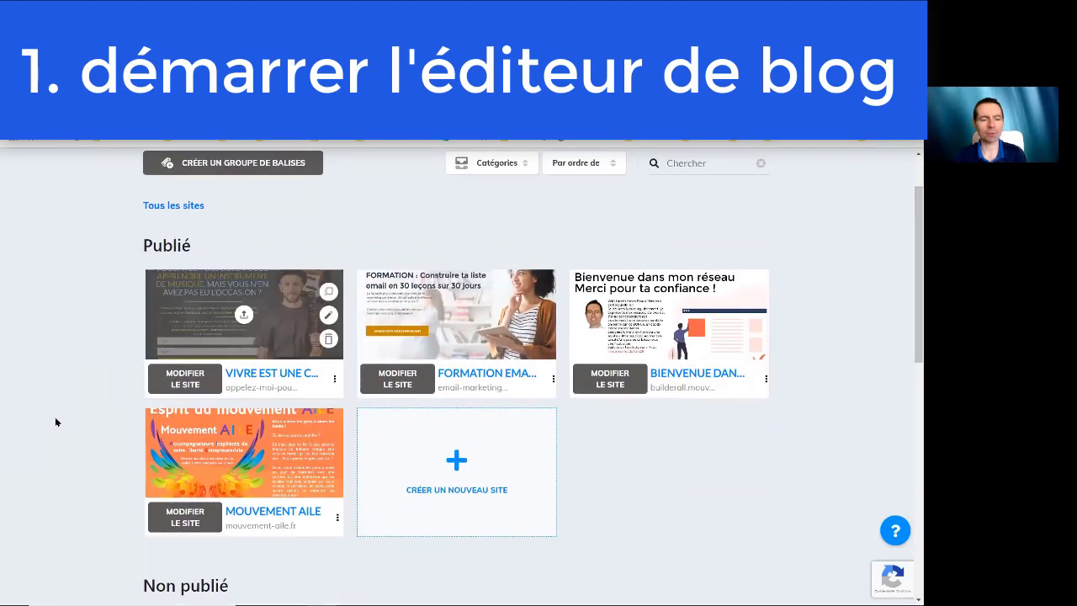
pyautogui.click(193, 521)
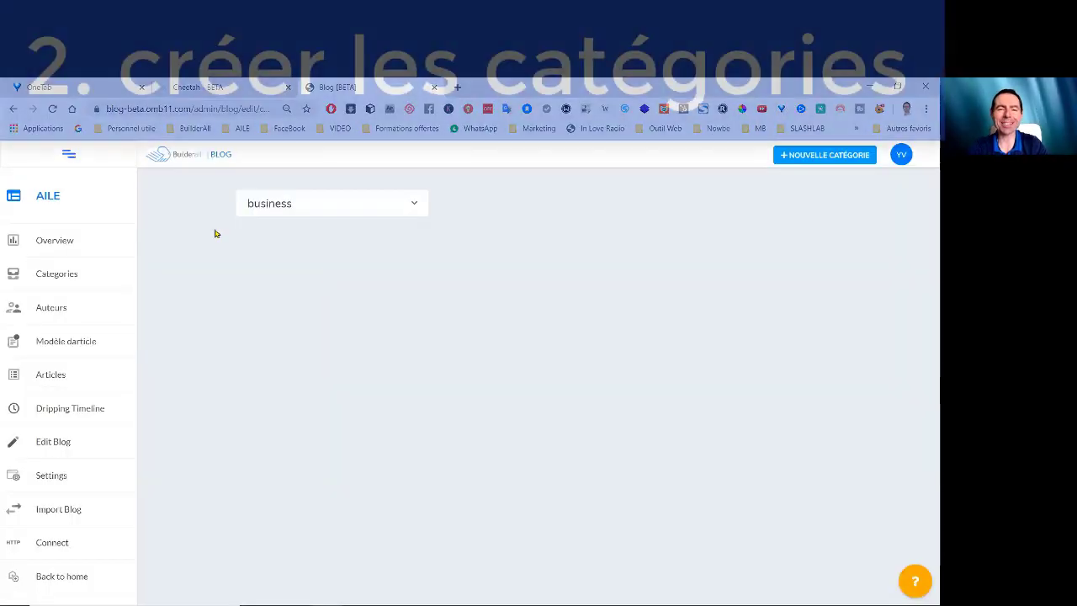
# Step: Create a new blog category named "cheetah" and save it
pyautogui.click(819, 156)
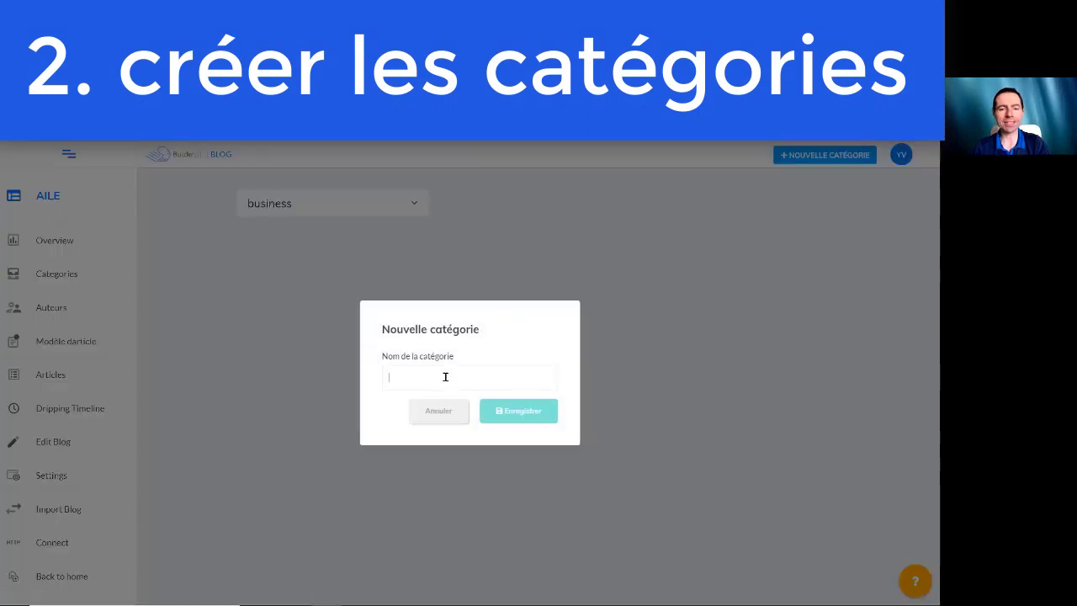
pyautogui.click(446, 377)
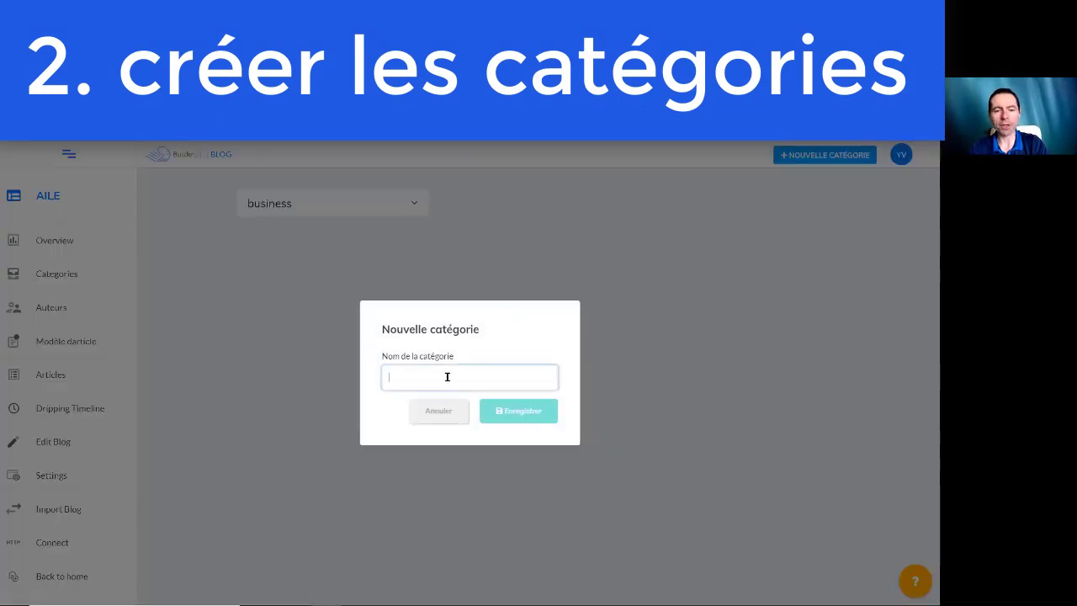
pyautogui.write('cheetah')
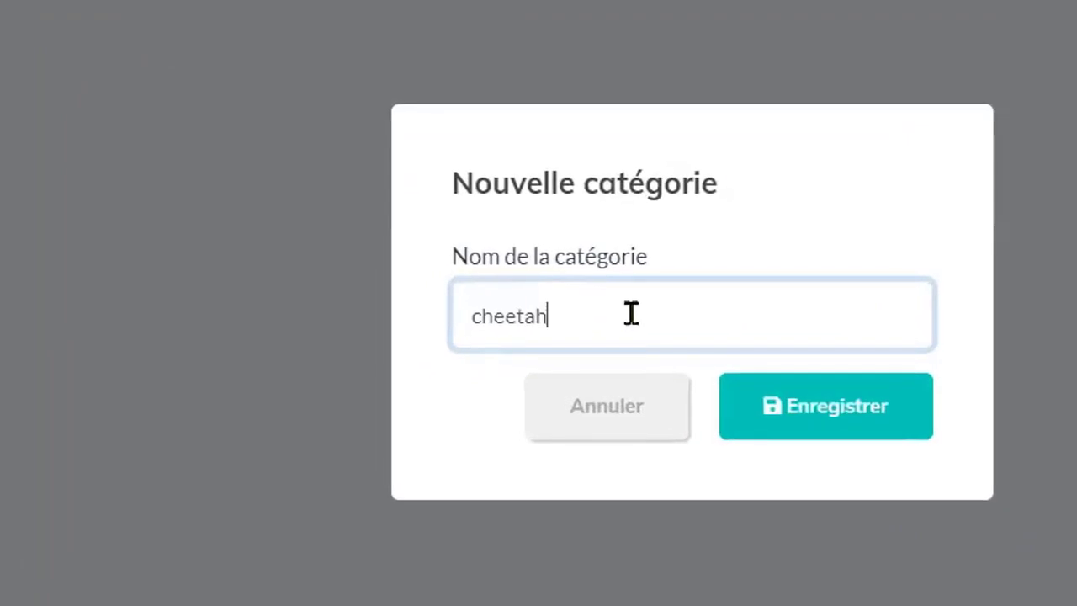
pyautogui.click(813, 404)
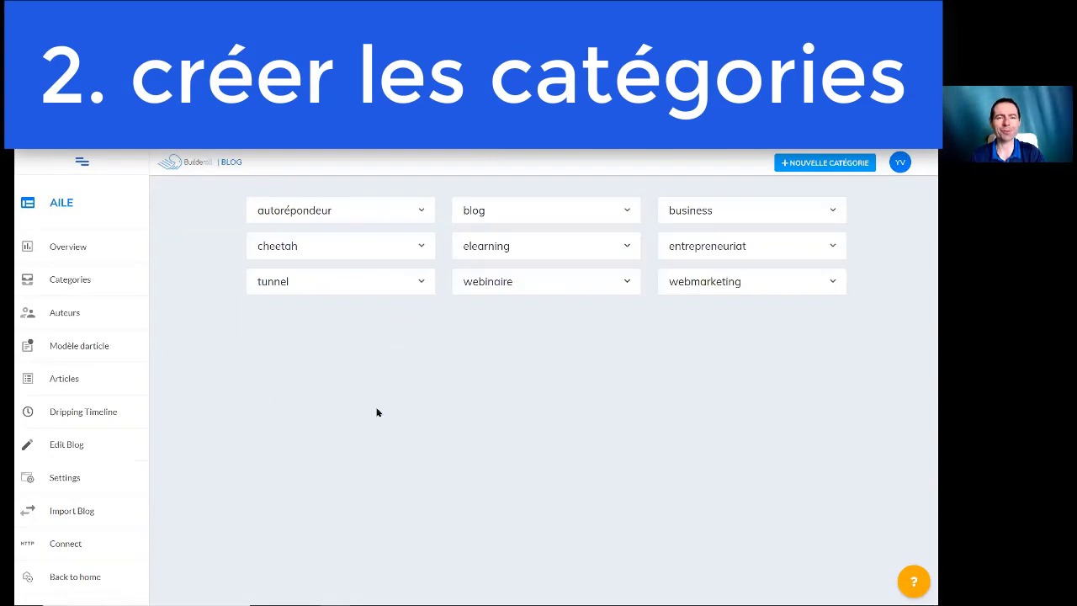
# Step: Rename the cheetah category as "cheetah2" and update it
pyautogui.click(421, 249)
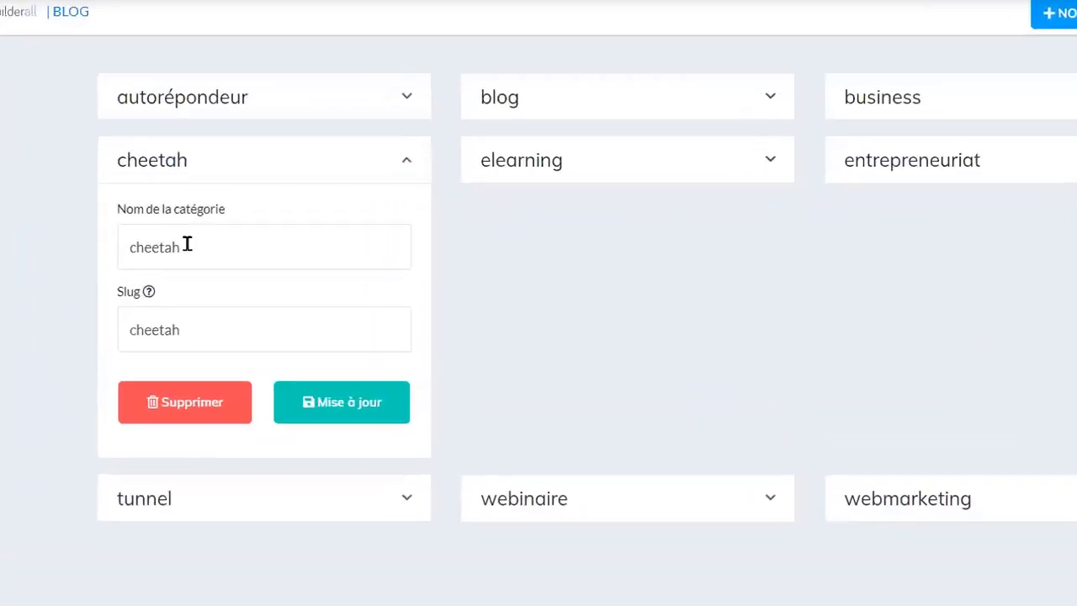
pyautogui.click(300, 292)
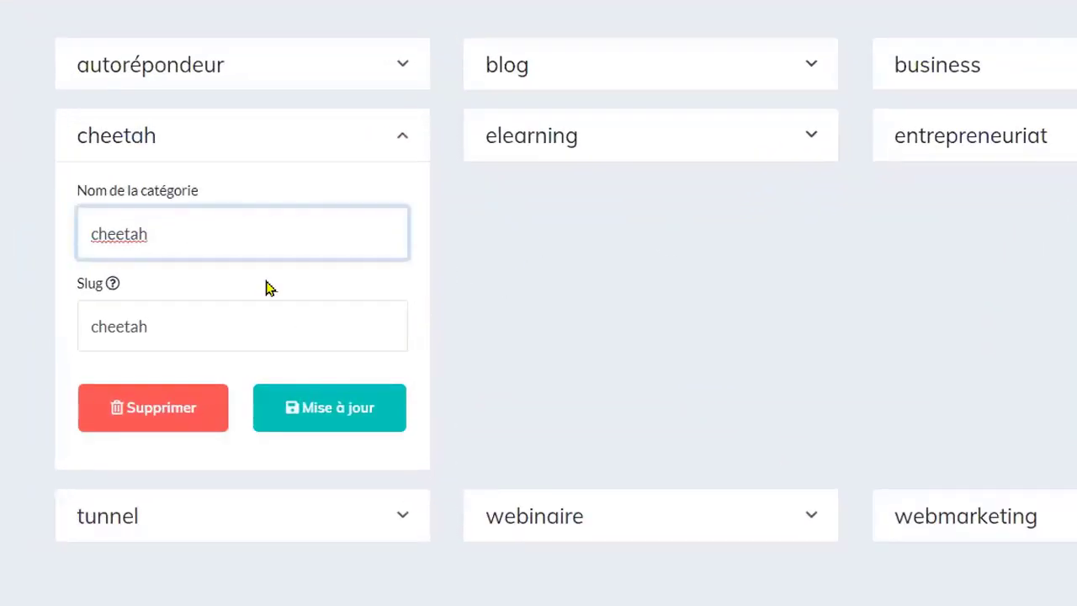
pyautogui.write('2')
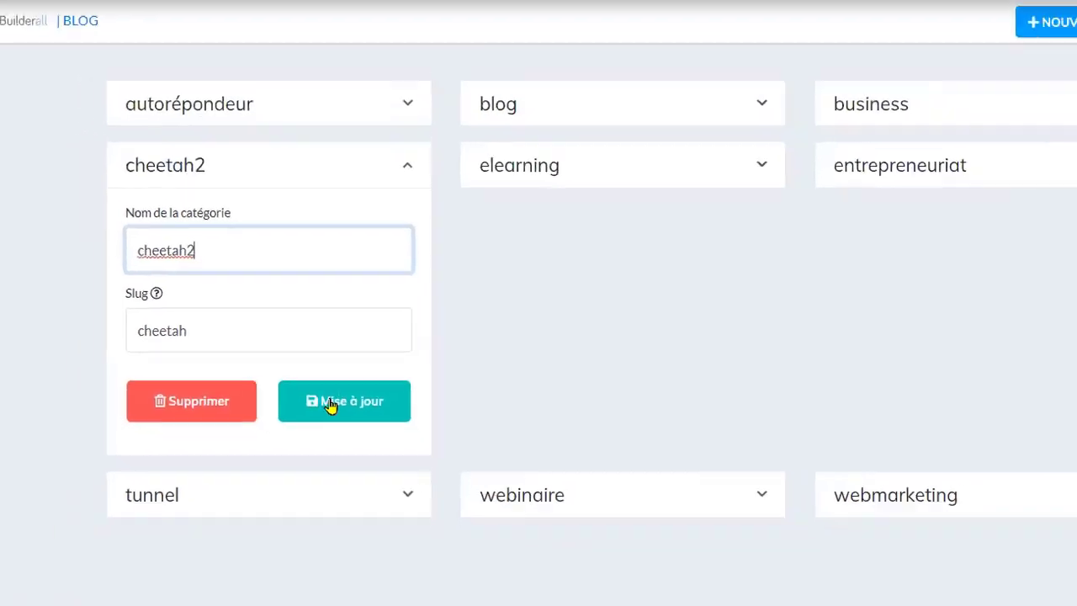
pyautogui.click(315, 410)
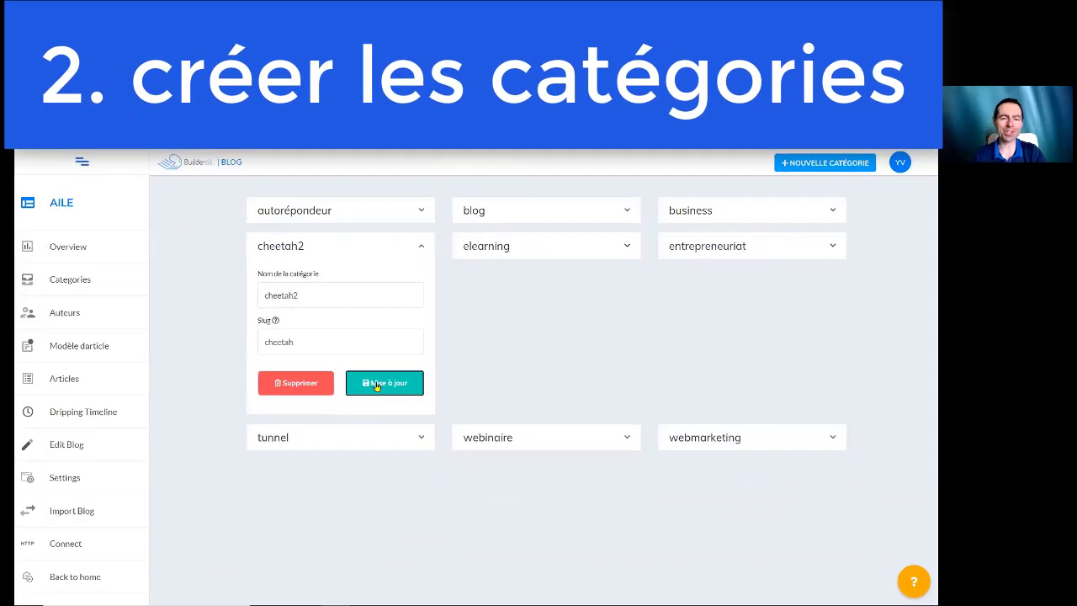
pyautogui.click(327, 345)
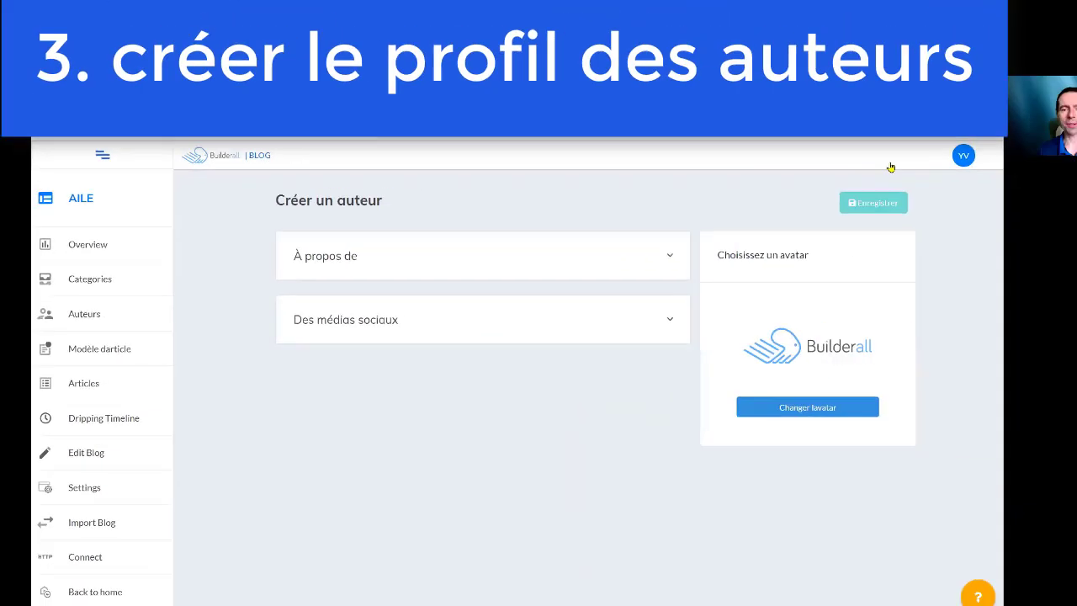
# Step: Enter the new author's name and e-mail address in the profile's À propos de section
pyautogui.click(628, 266)
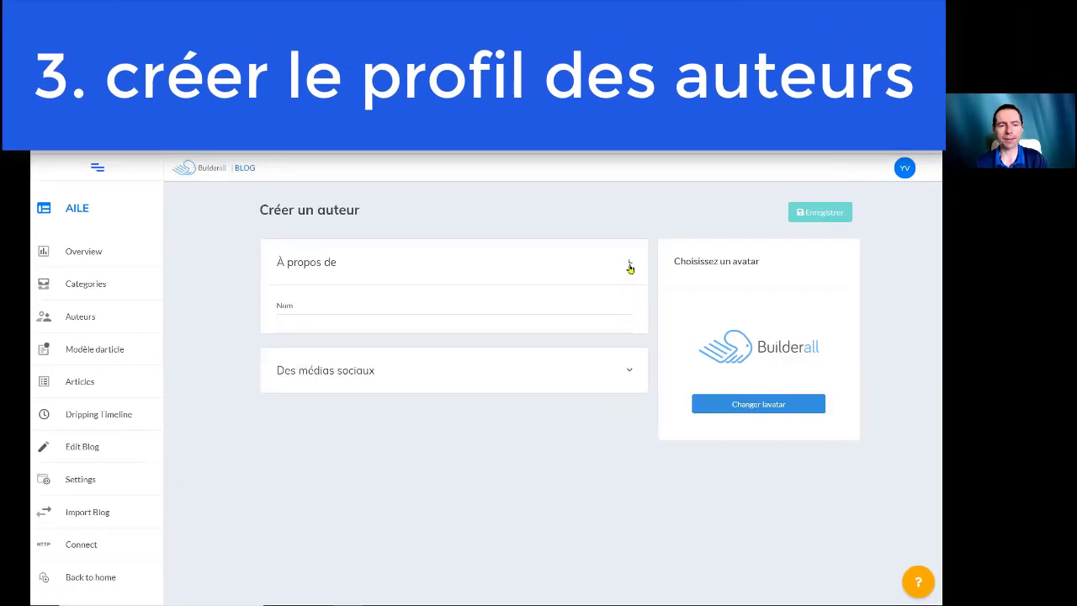
pyautogui.click(519, 328)
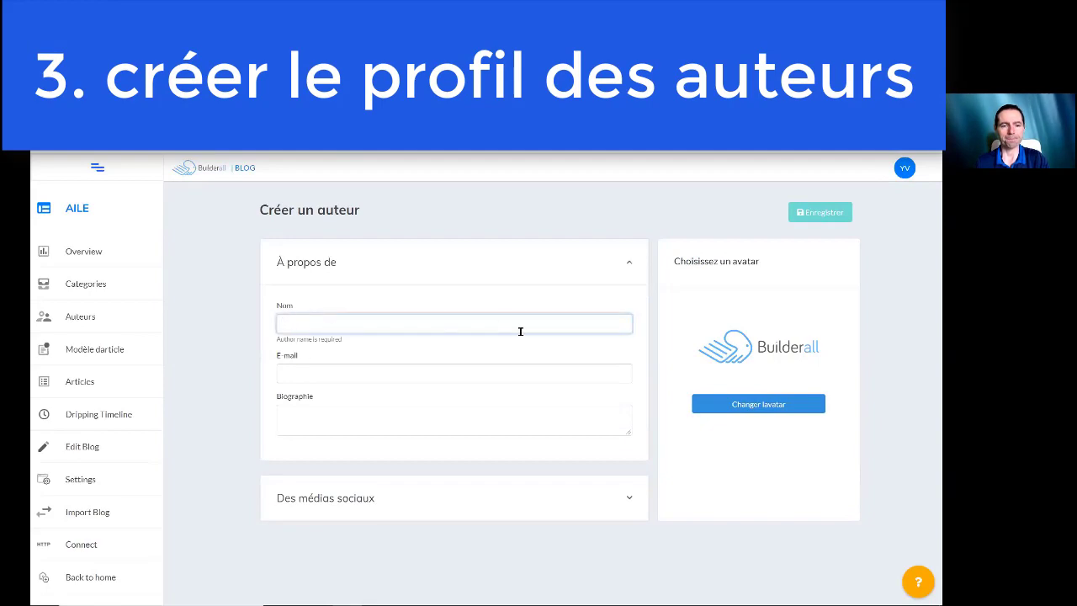
pyautogui.write('Yvan')
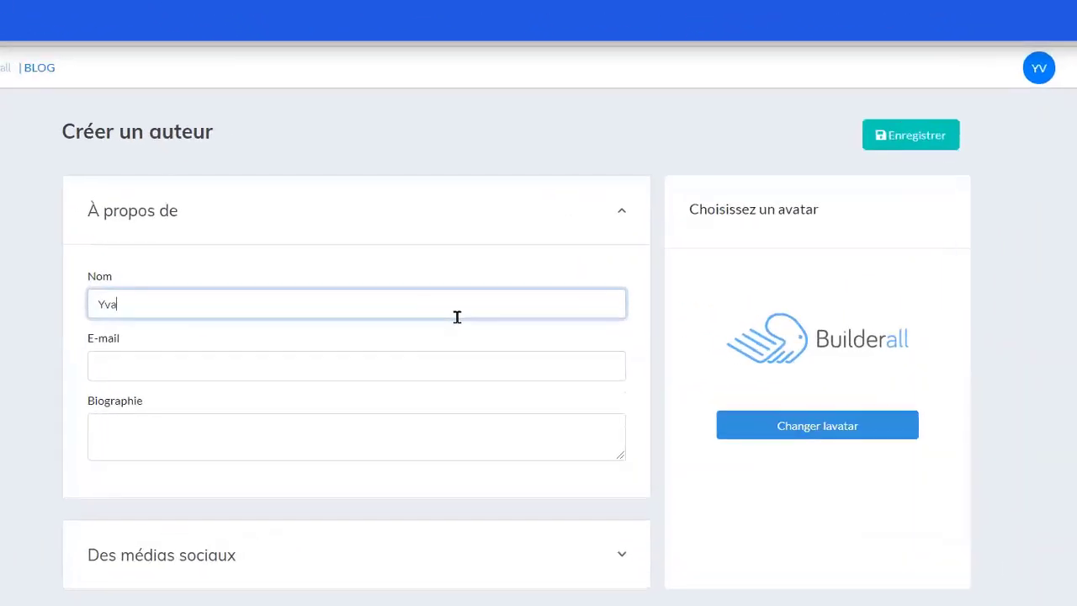
pyautogui.click(359, 365)
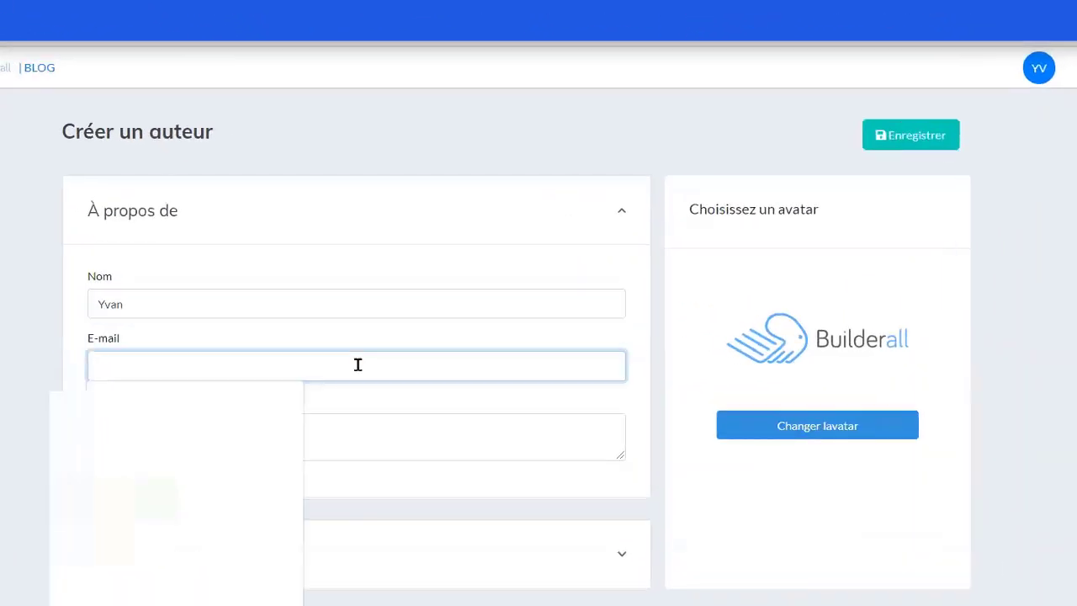
pyautogui.click(192, 413)
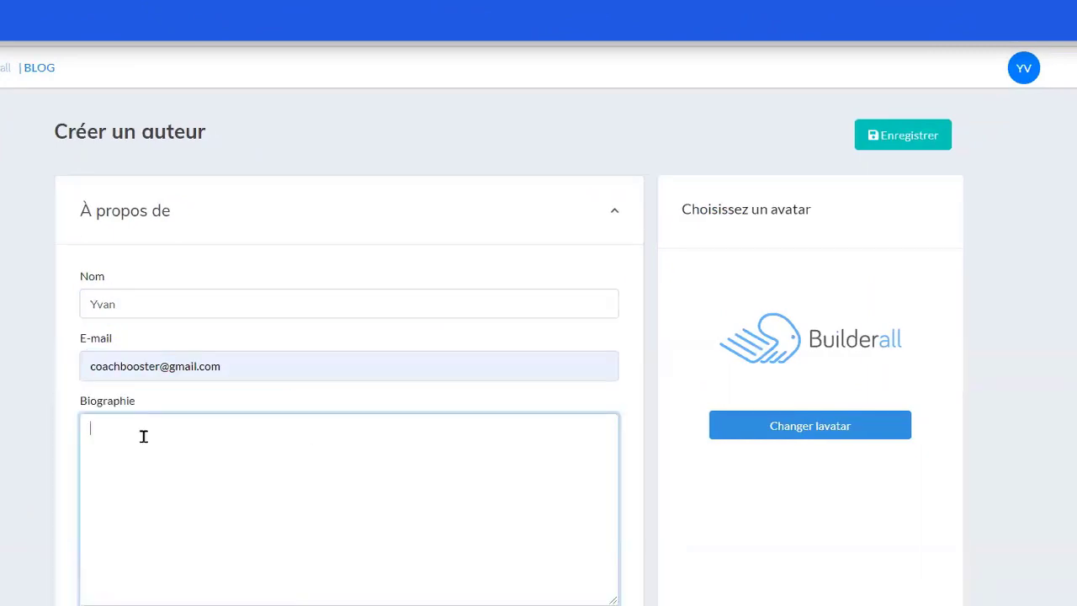
# Step: Paste the prepared text into the author's biography, enlarge its text area and check the full content
pyautogui.hotkey('ctrl', 'v')
pyautogui.moveTo(614, 599); pyautogui.dragTo(614, 604)
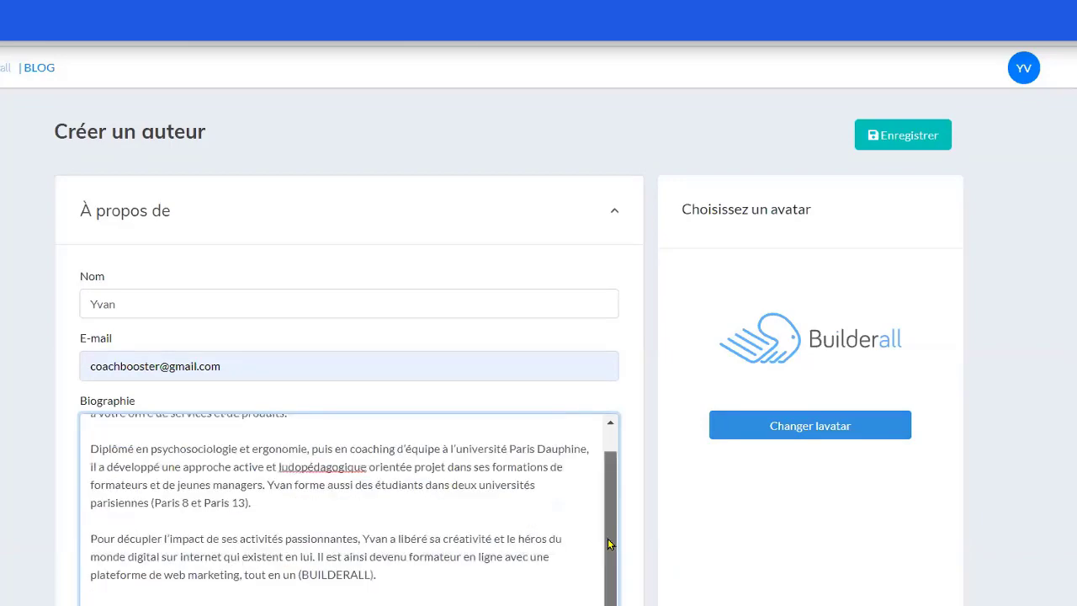
pyautogui.scroll(2, 608, 544)
pyautogui.scroll(-2, 1074, 492)
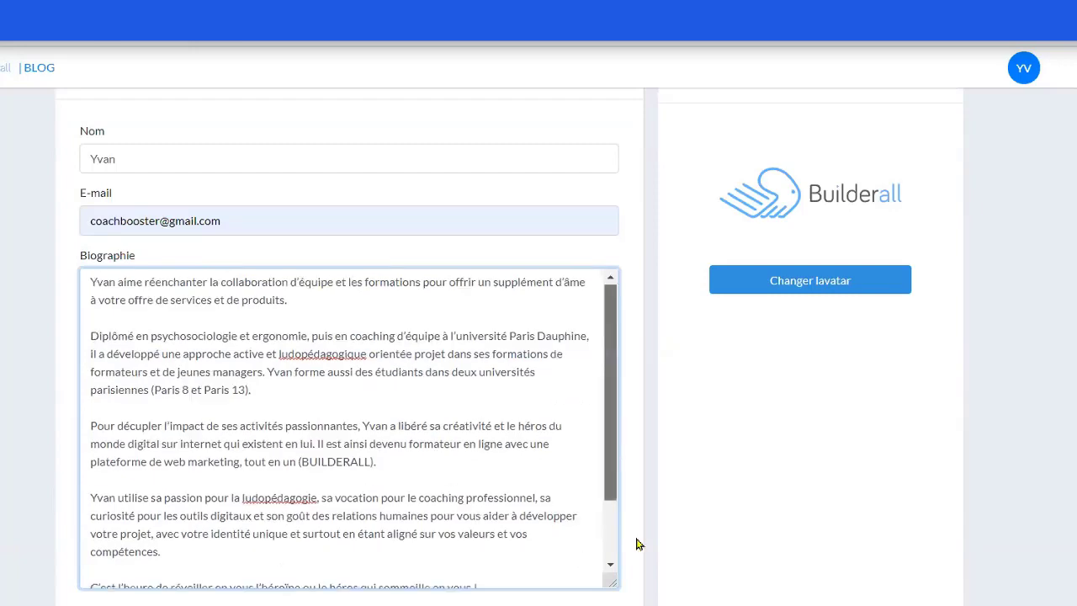
pyautogui.scroll(-1, 623, 541)
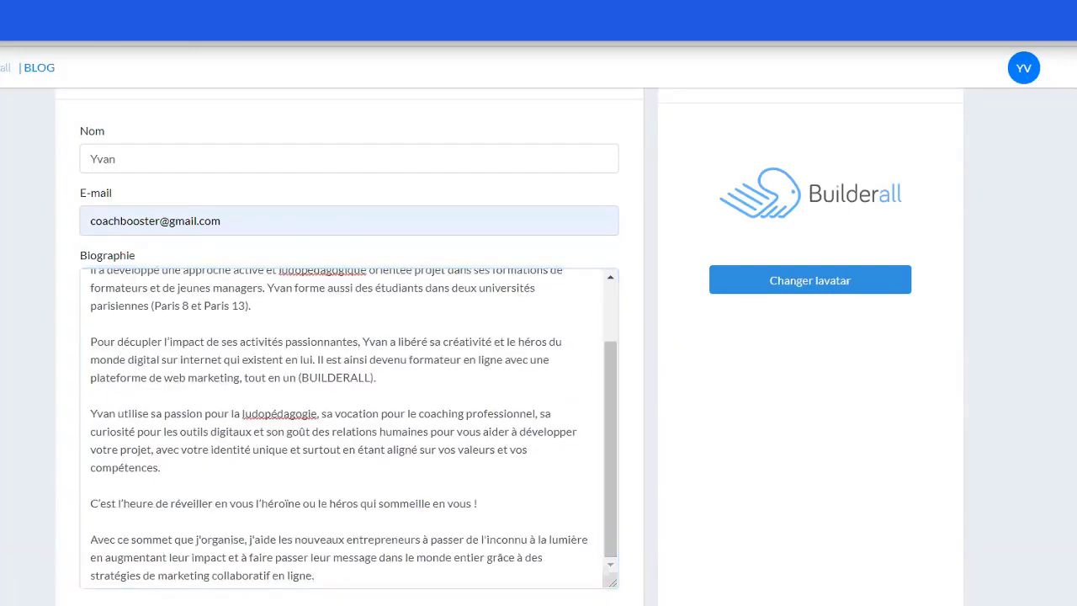
pyautogui.scroll(-5, 1073, 315)
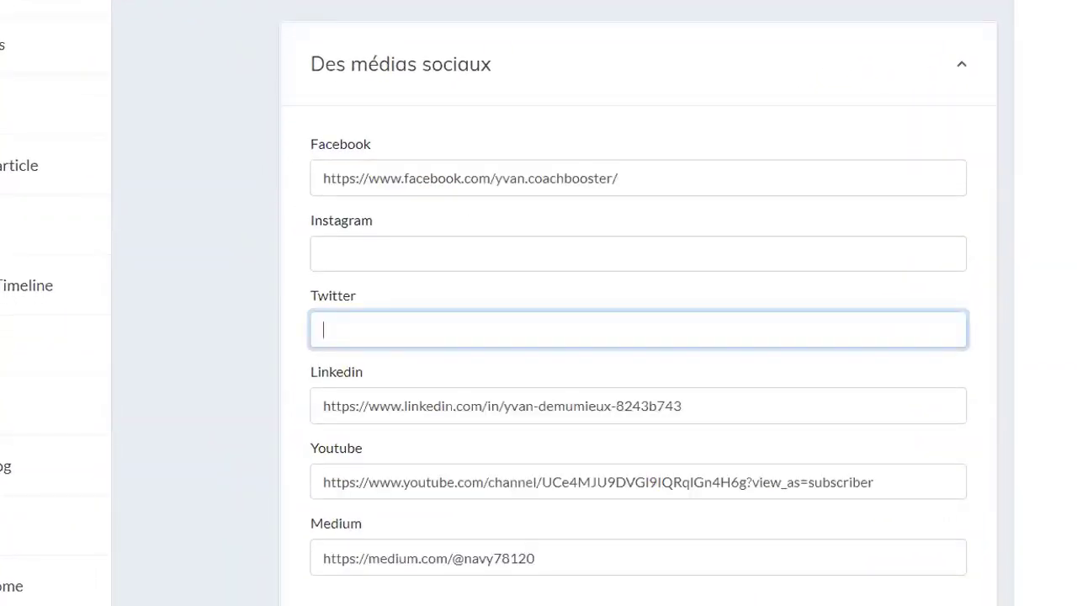
# Step: Set the author's avatar to the man's portrait photo from the image library and save the profile
pyautogui.scroll(10, 638, 303)
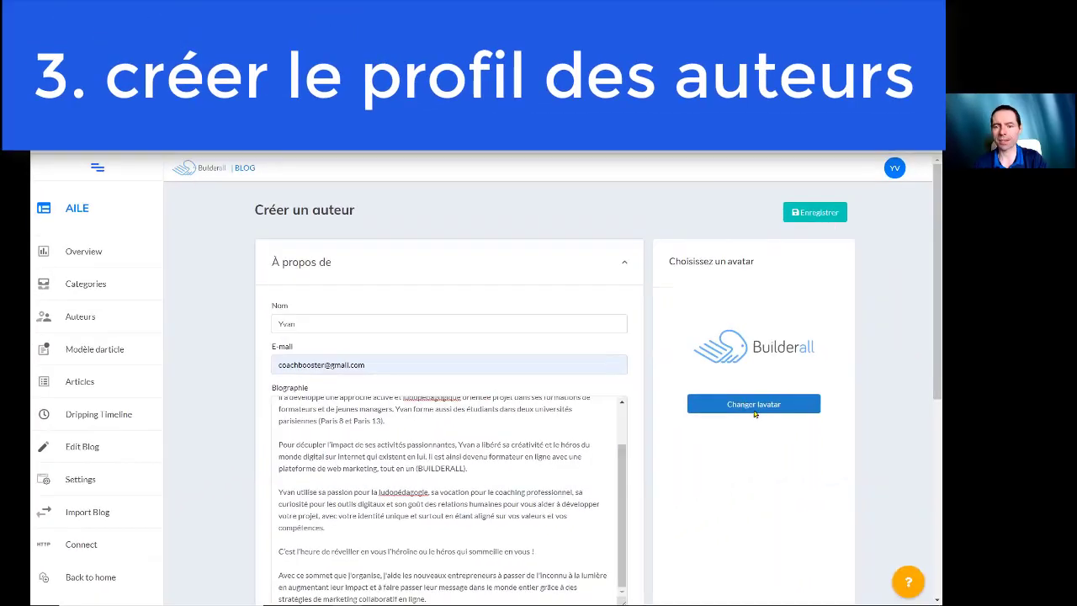
pyautogui.click(890, 361)
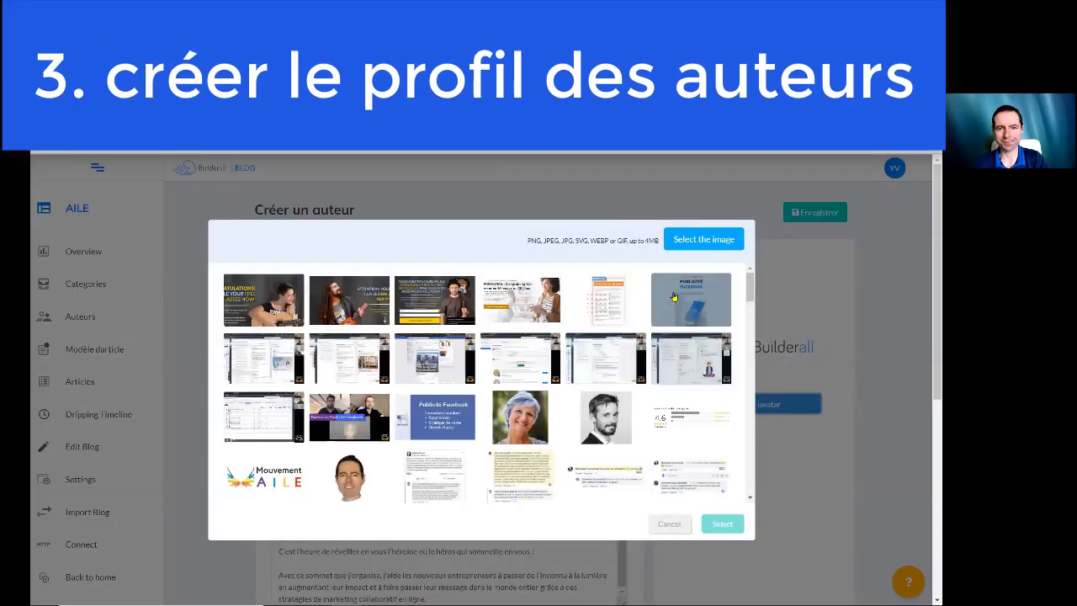
pyautogui.click(349, 477)
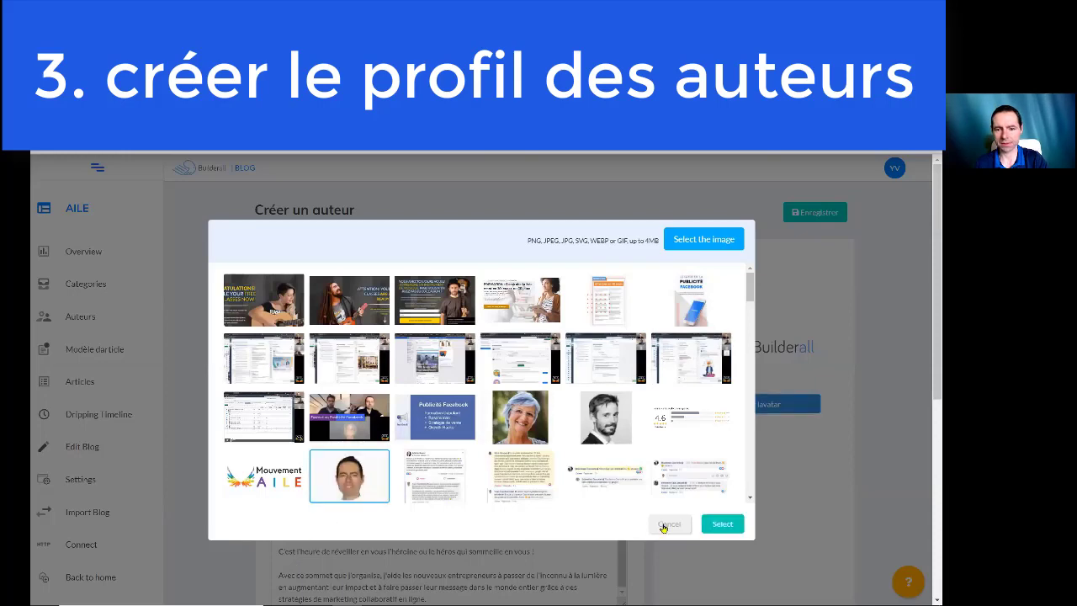
pyautogui.click(722, 523)
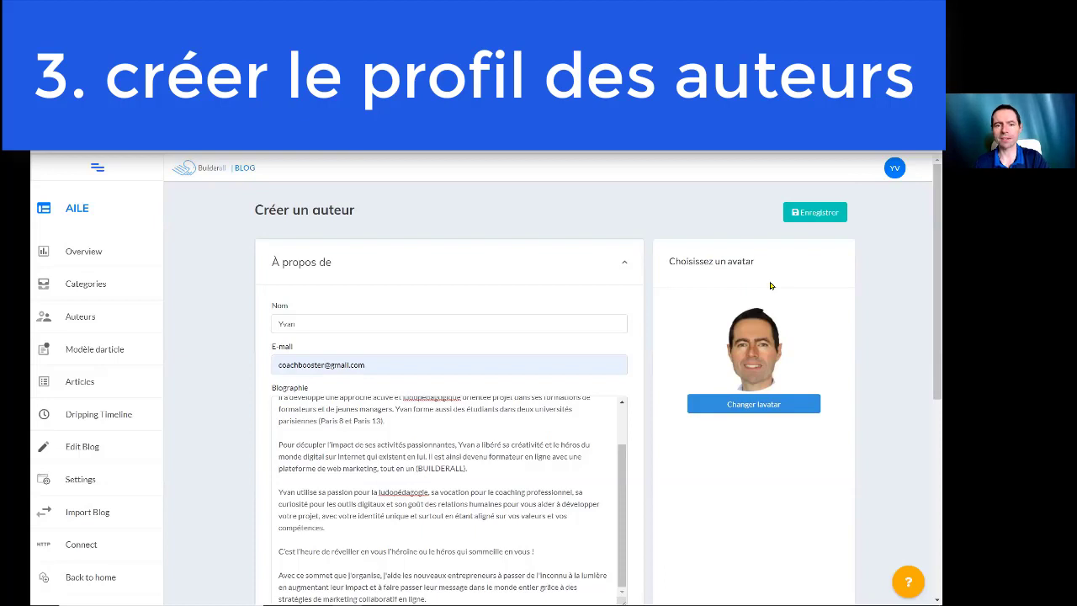
pyautogui.click(815, 212)
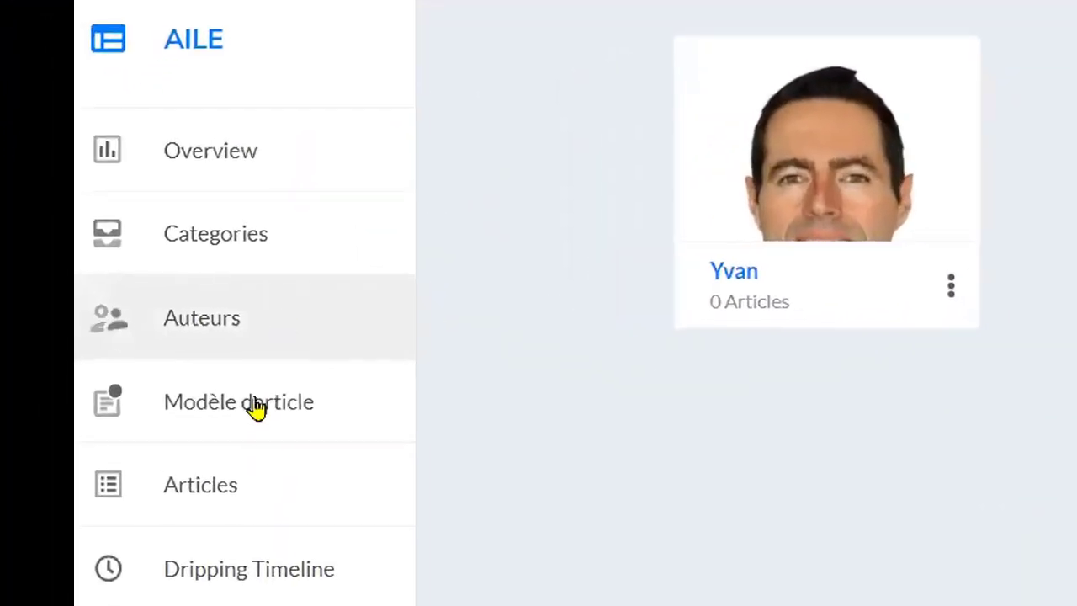
# Step: Create a new article template and set its title to "Builderall..."
pyautogui.click(229, 402)
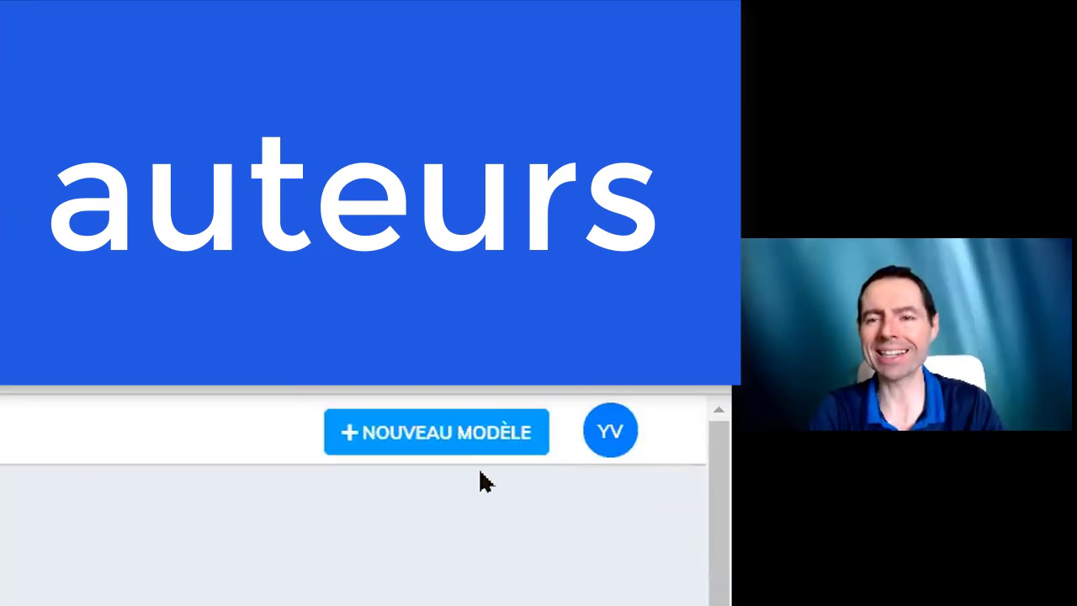
pyautogui.click(449, 440)
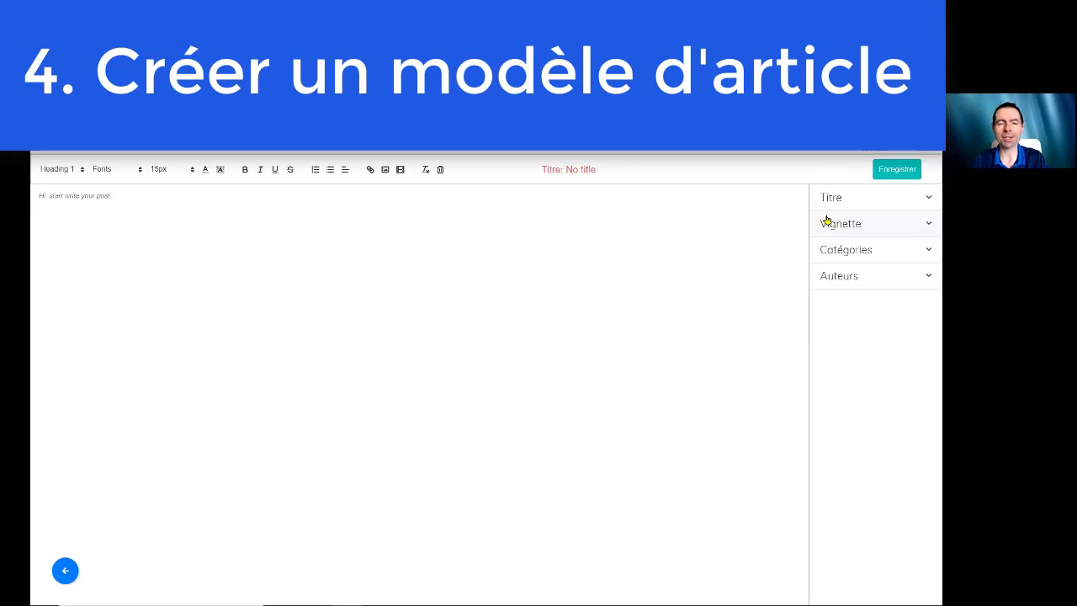
pyautogui.click(861, 240)
pyautogui.write('Builderal')
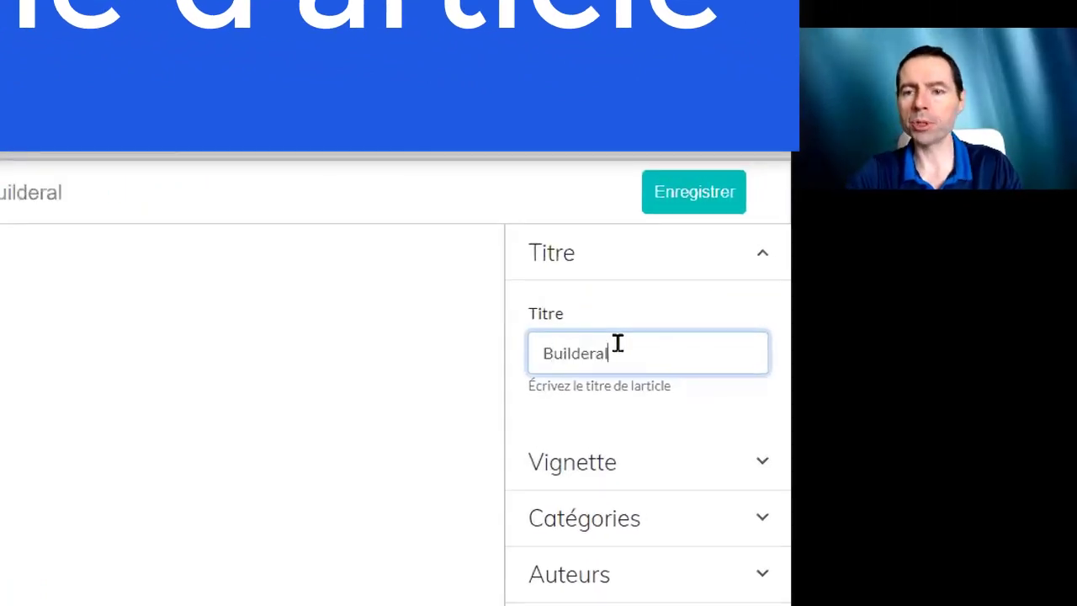
pyautogui.write('l...')
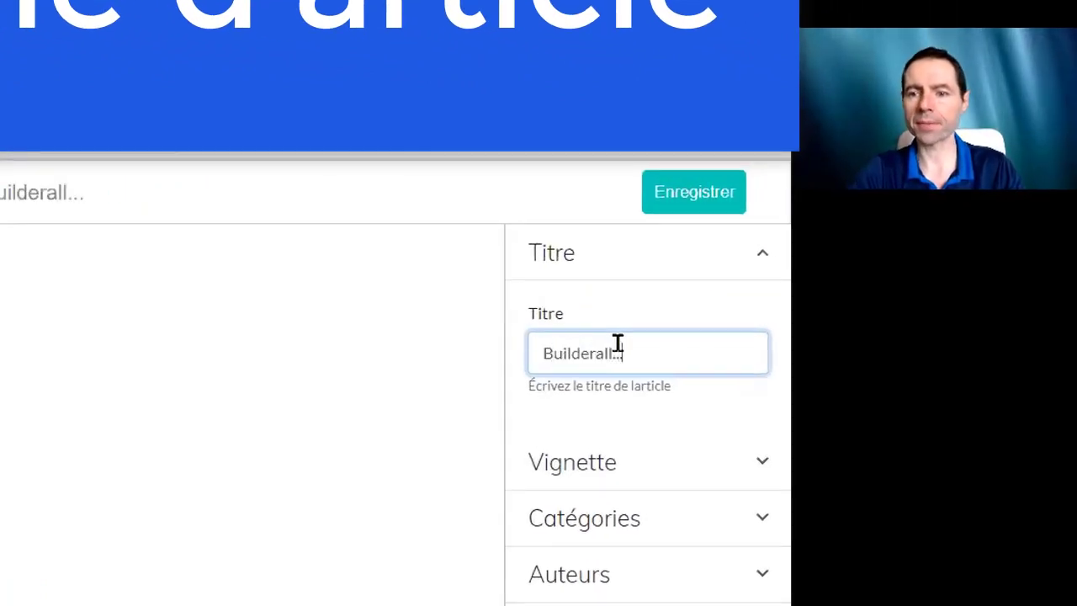
# Step: Set the template's thumbnail to the light-blue laptop and coffee cup illustration from the image library
pyautogui.click(764, 460)
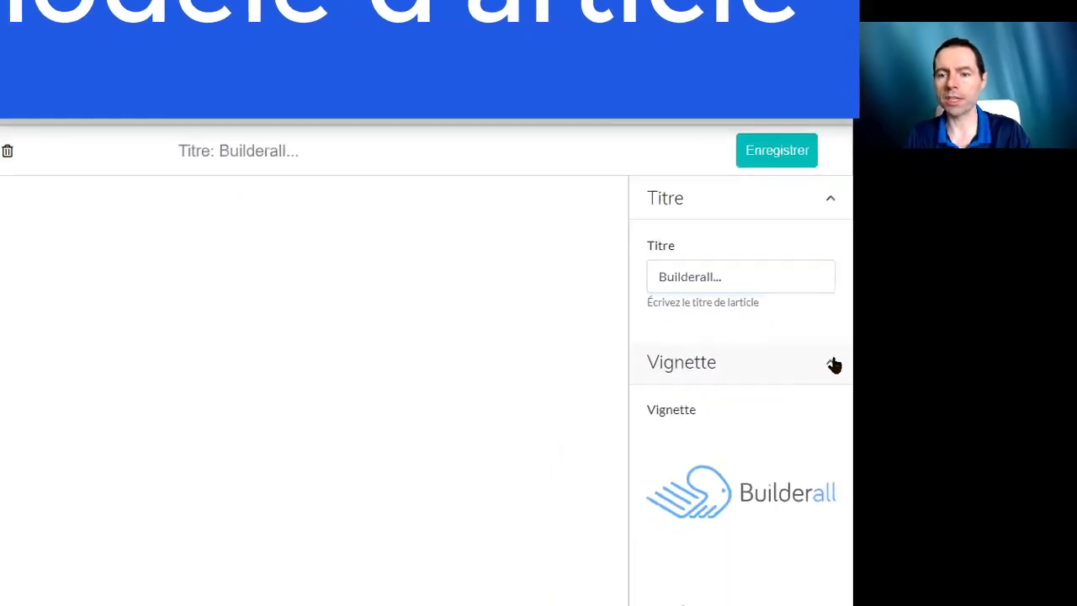
pyautogui.click(742, 492)
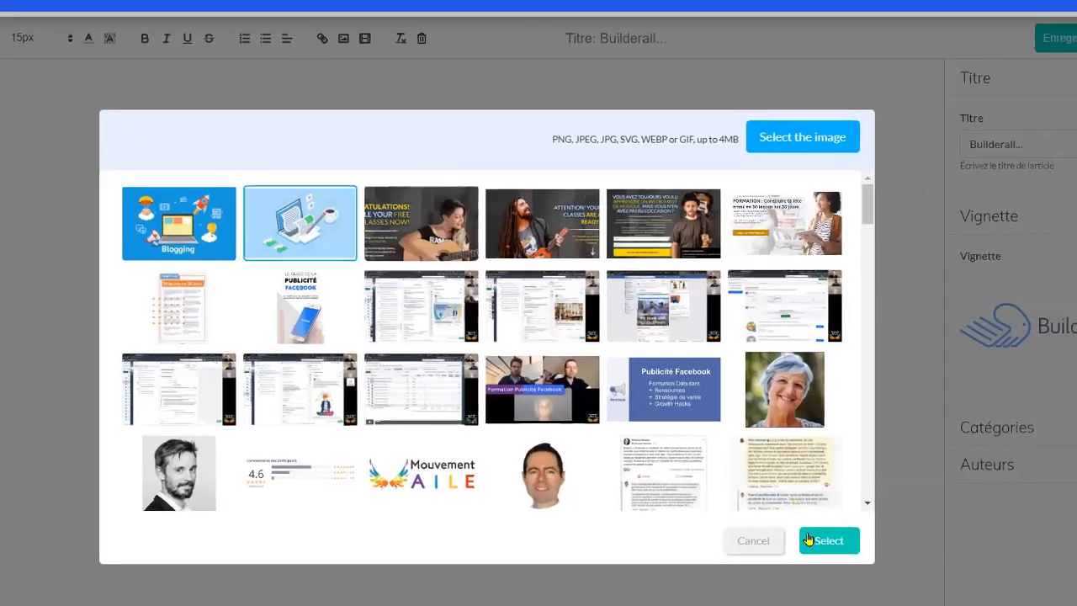
pyautogui.click(867, 525)
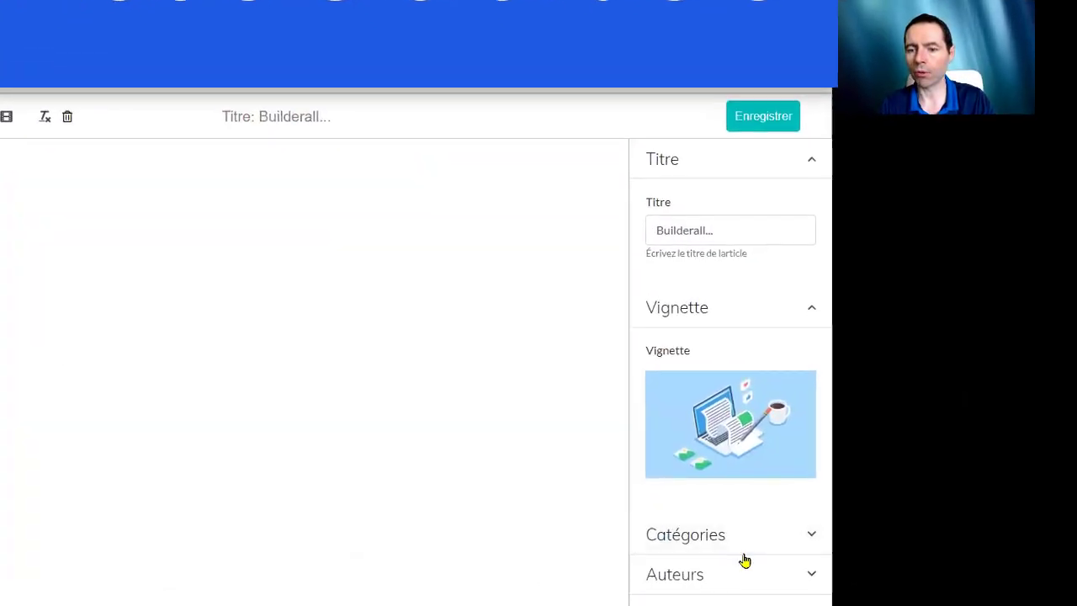
# Step: Assign the "blog" category to the article template
pyautogui.click(745, 560)
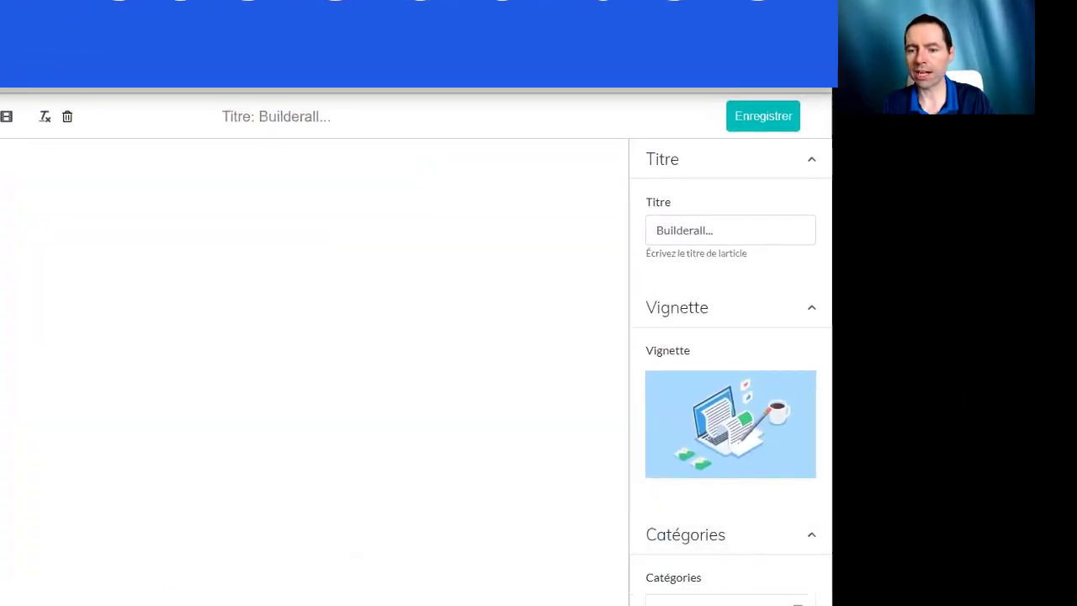
pyautogui.click(715, 598)
pyautogui.click(686, 556)
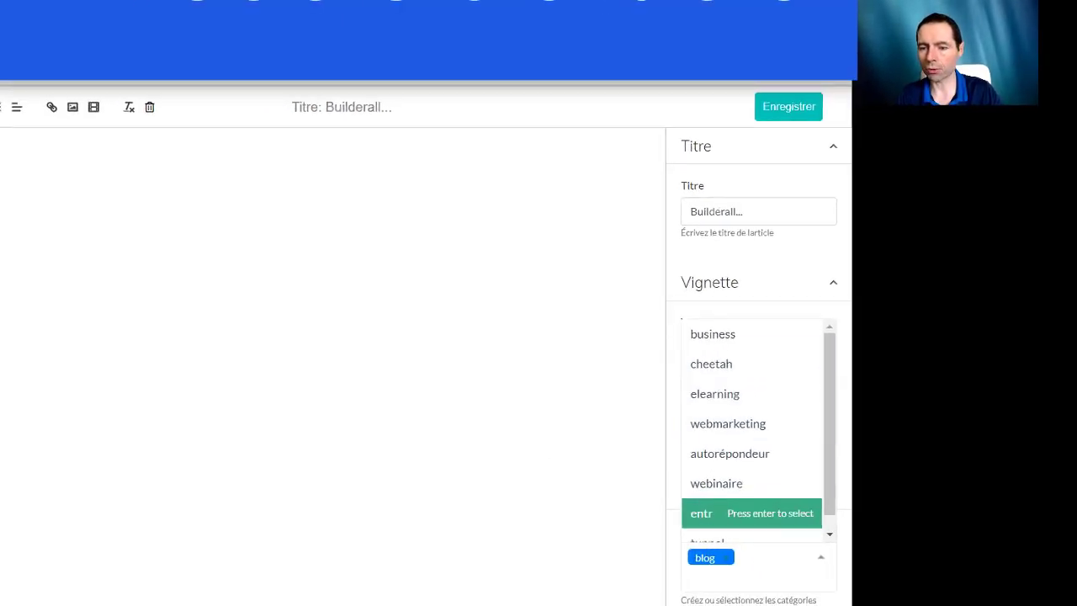
# Step: Assign the existing author to the template, save it and stay on the editing page
pyautogui.click(760, 597)
pyautogui.scroll(-1, 871, 508)
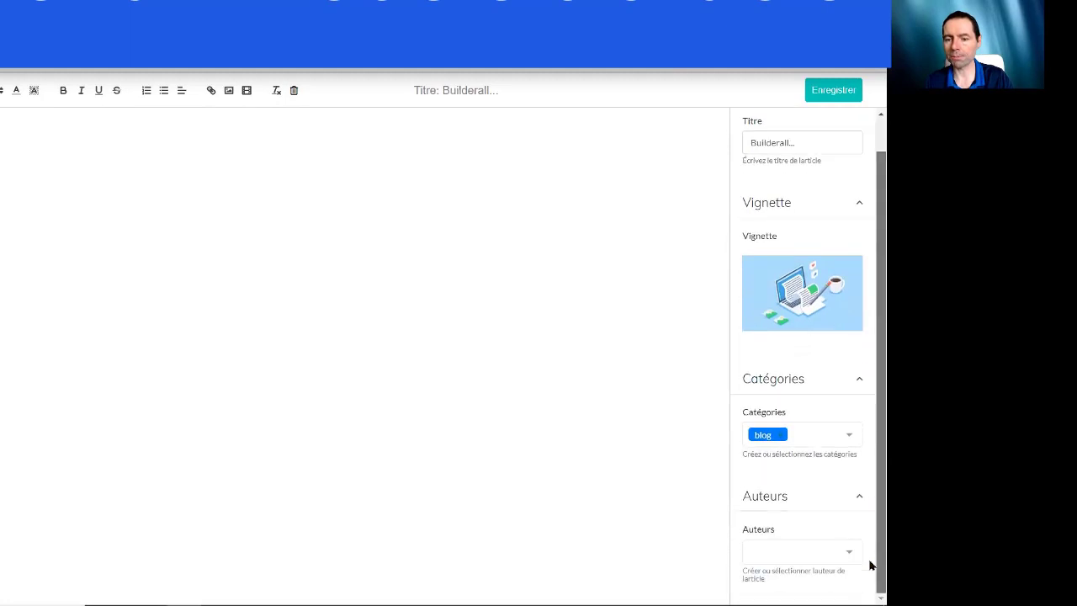
pyautogui.click(846, 555)
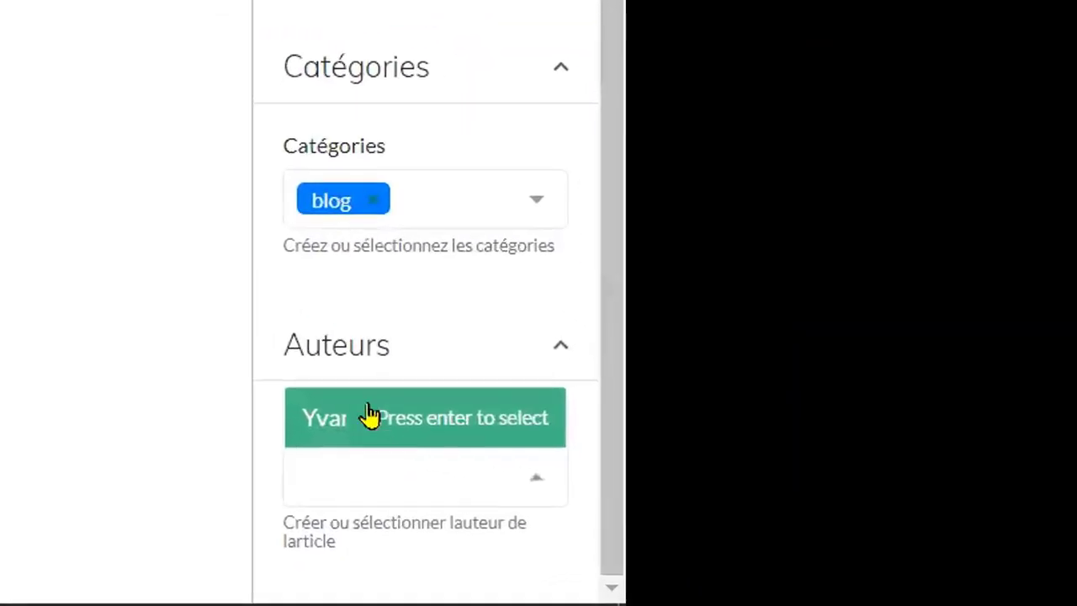
pyautogui.click(572, 469)
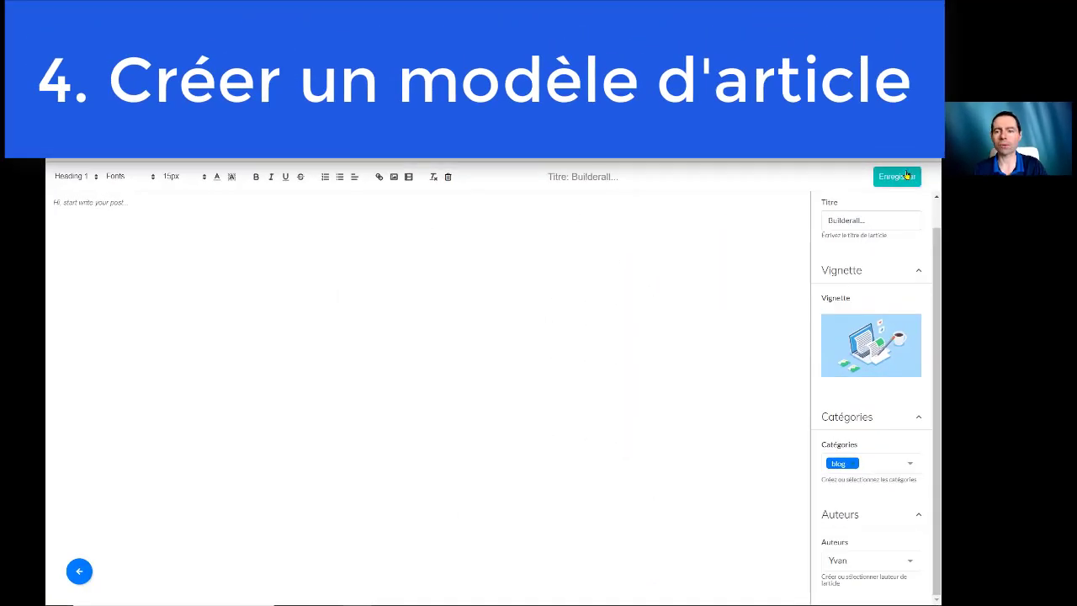
pyautogui.click(899, 177)
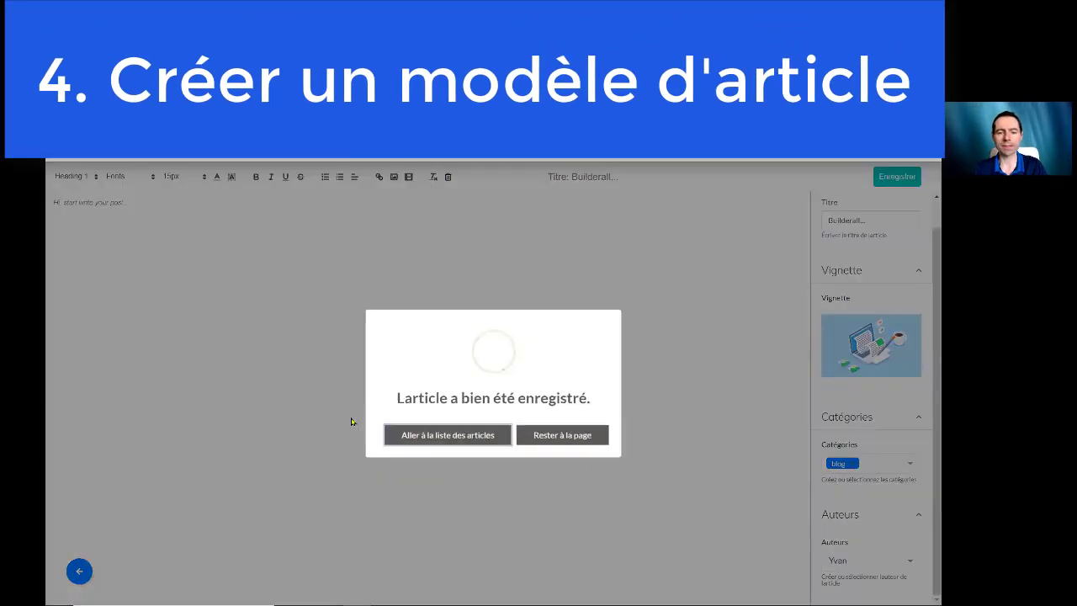
pyautogui.click(540, 441)
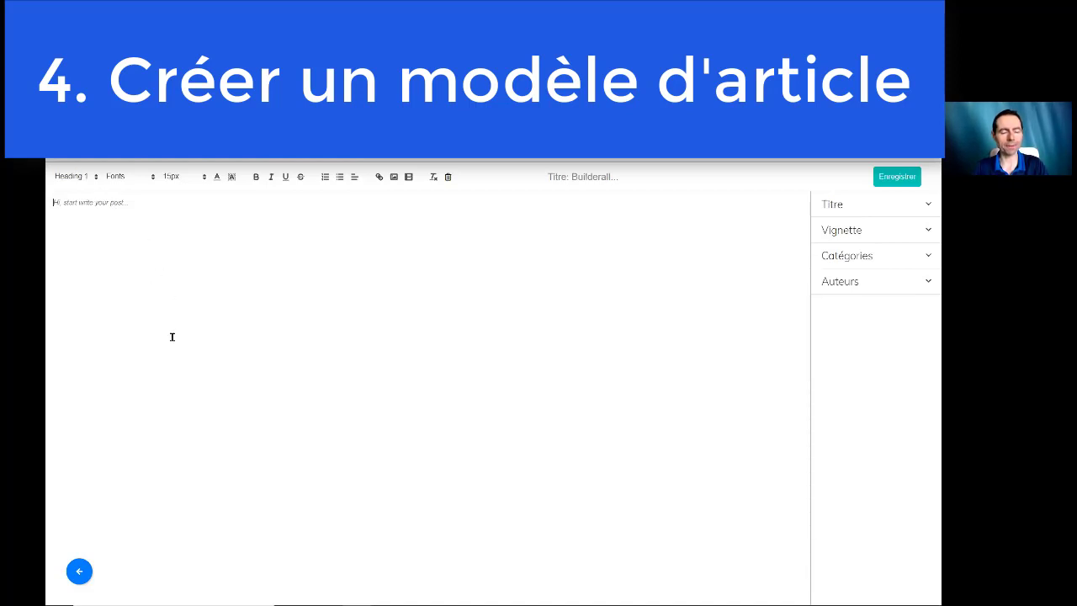
# Step: Write "Mon titre de blog" in the template body and add "Mon sous titre" below it as Heading 2
pyautogui.write('Moi')
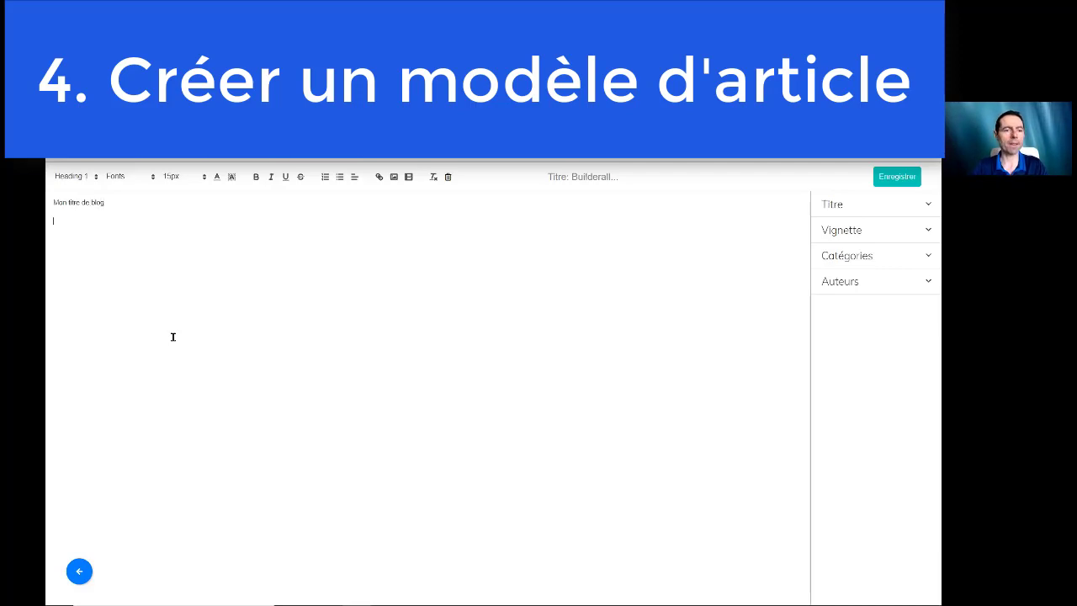
pyautogui.click(96, 177)
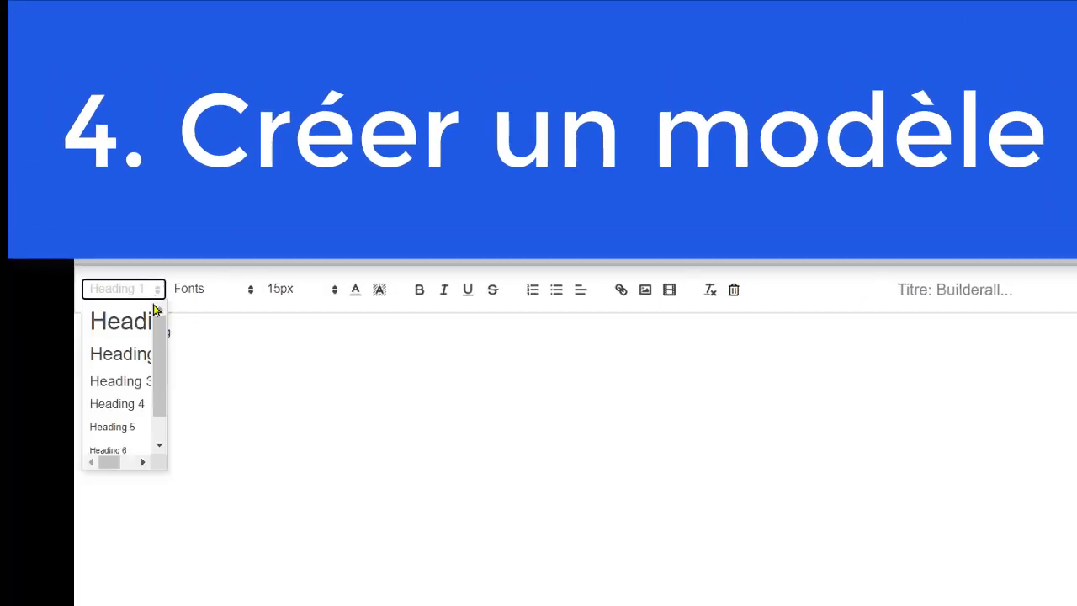
pyautogui.click(127, 354)
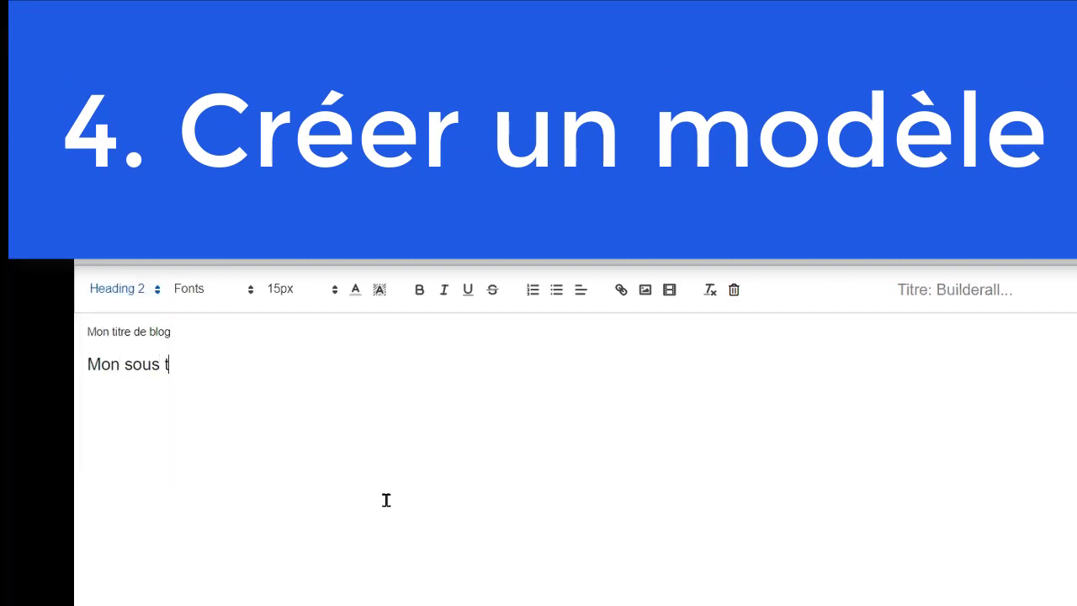
pyautogui.write('tre')
# Step: Format the line "Mon titre de blog" as Heading 1
pyautogui.moveTo(178, 326); pyautogui.dragTo(86, 312)
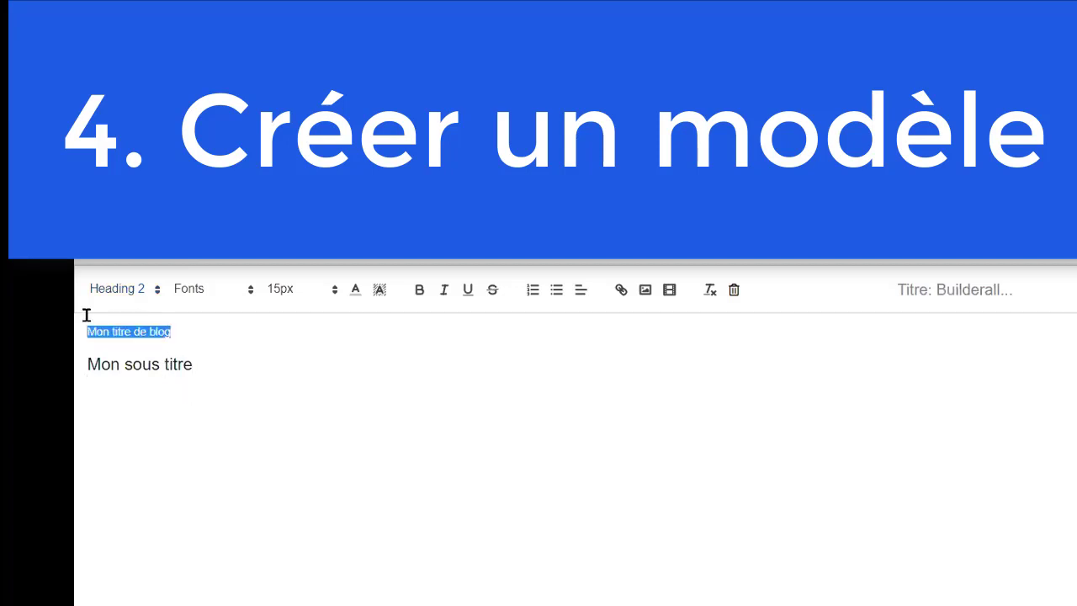
pyautogui.click(159, 291)
pyautogui.click(134, 324)
# Step: Add the line "Mon texte normal" in Normal style below the subtitle
pyautogui.click(185, 479)
pyautogui.click(194, 431)
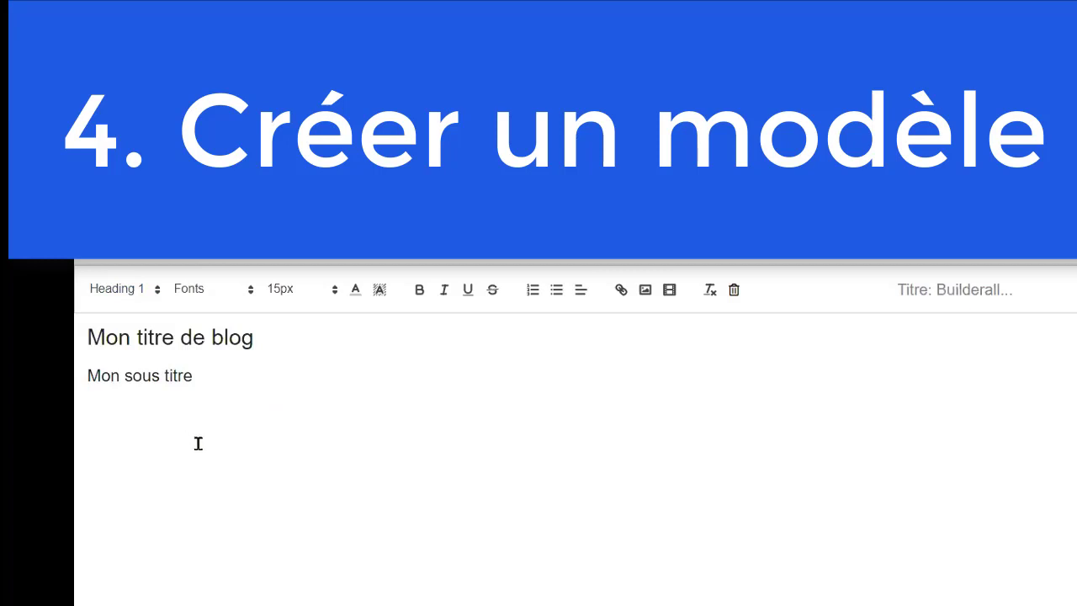
pyautogui.click(158, 292)
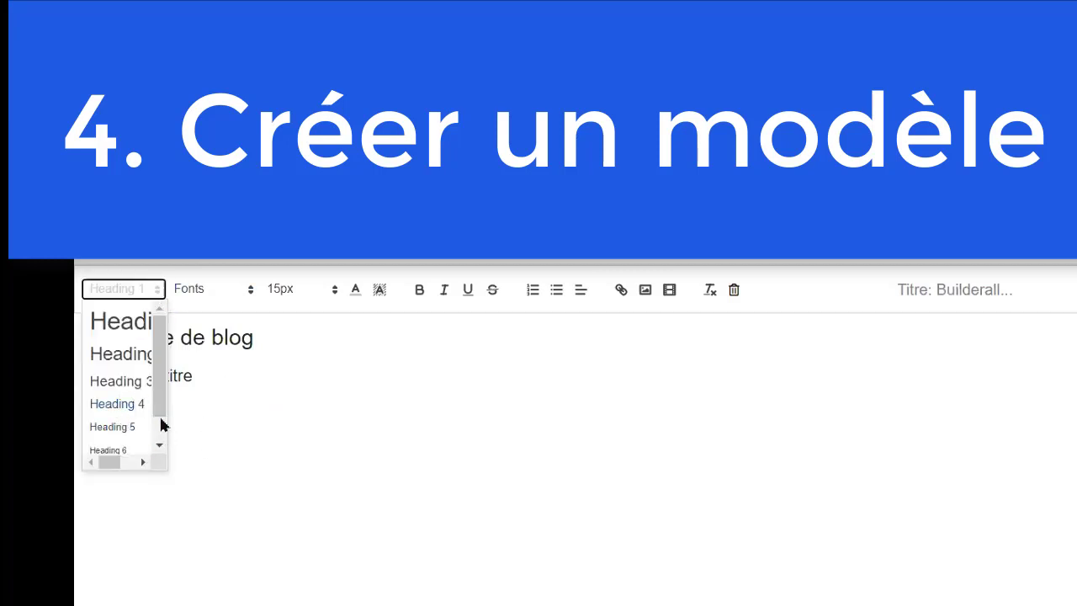
pyautogui.scroll(-2, 163, 426)
pyautogui.click(121, 444)
pyautogui.write('Mon texte normal')
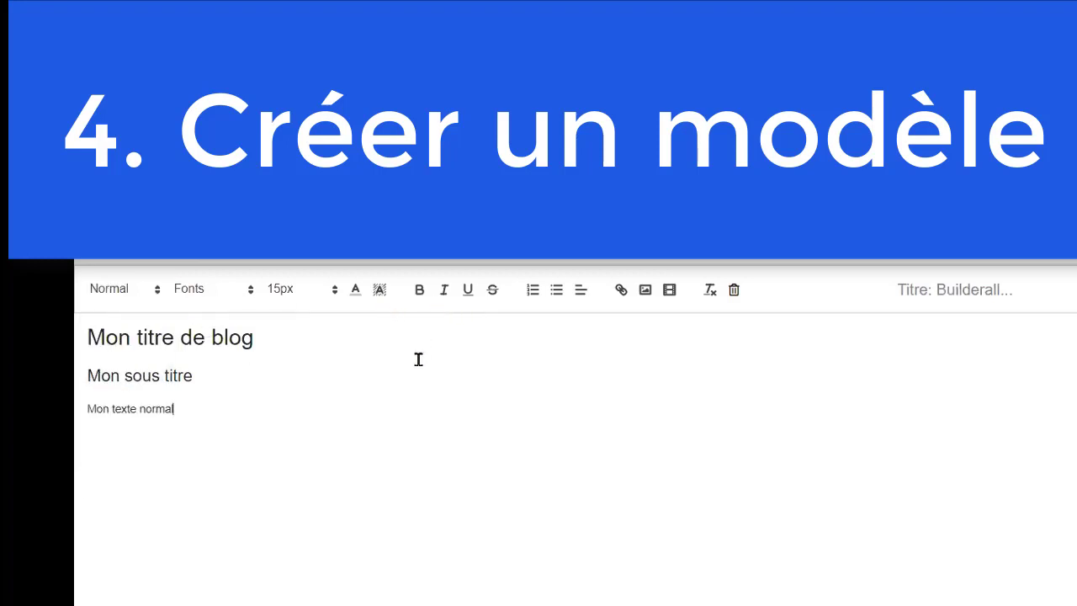
# Step: Change the text colour of the heading "Mon titre de blog" to blue
pyautogui.moveTo(282, 350); pyautogui.dragTo(84, 315)
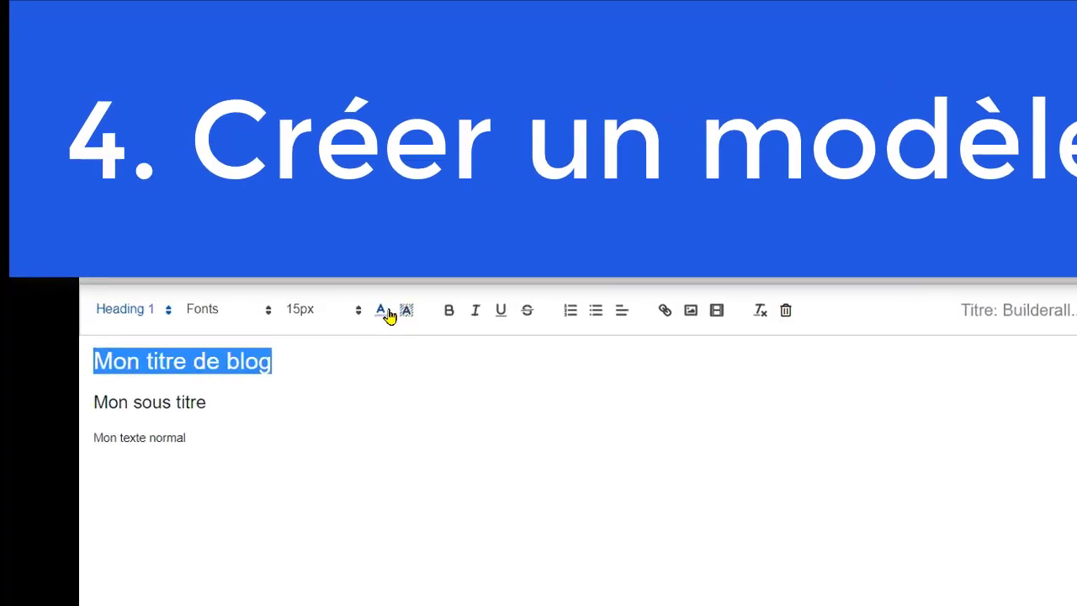
pyautogui.click(355, 289)
pyautogui.click(467, 409)
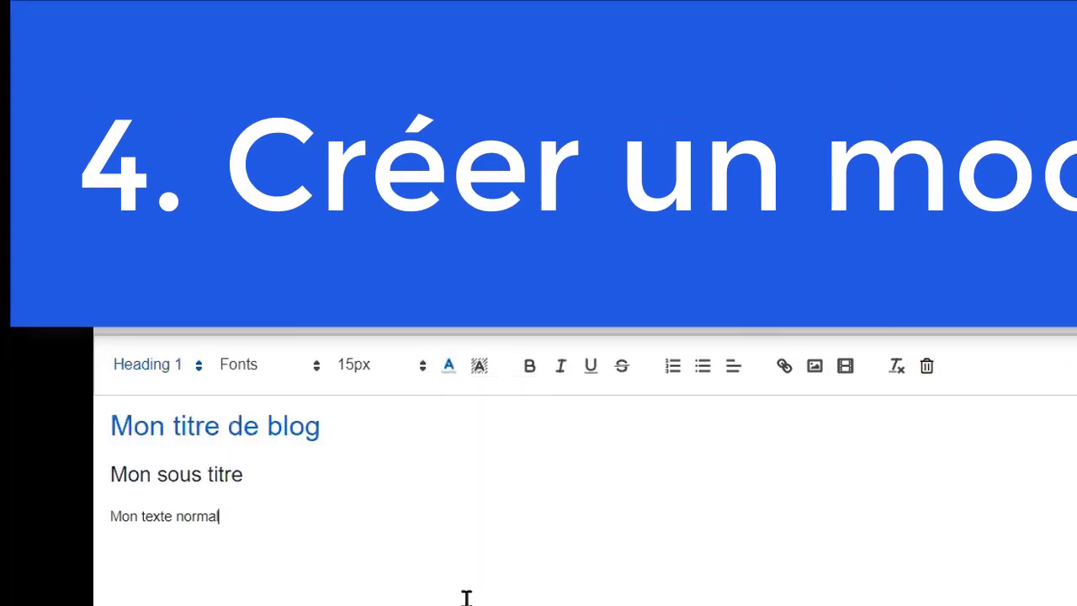
# Step: Change the text colour of the line "Mon texte normal" to dark red
pyautogui.moveTo(250, 468); pyautogui.dragTo(108, 469)
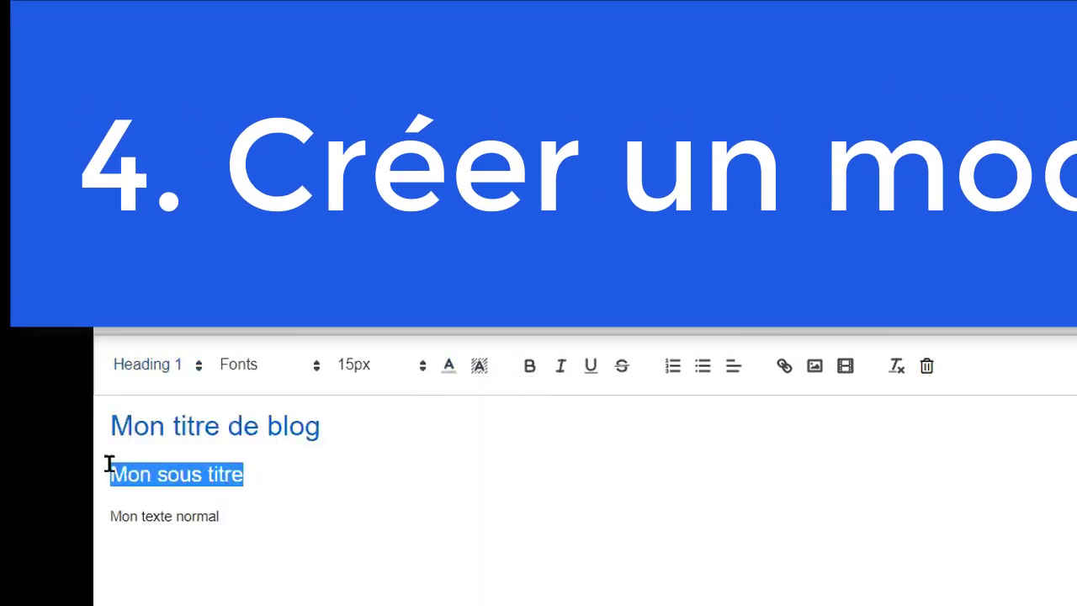
pyautogui.moveTo(220, 517); pyautogui.dragTo(109, 513)
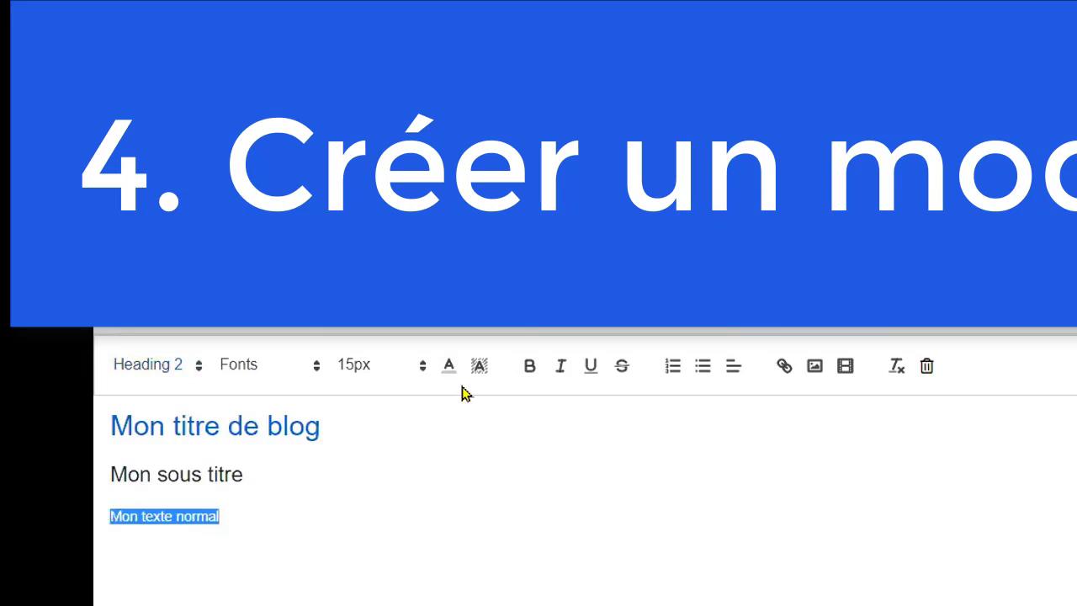
pyautogui.click(453, 370)
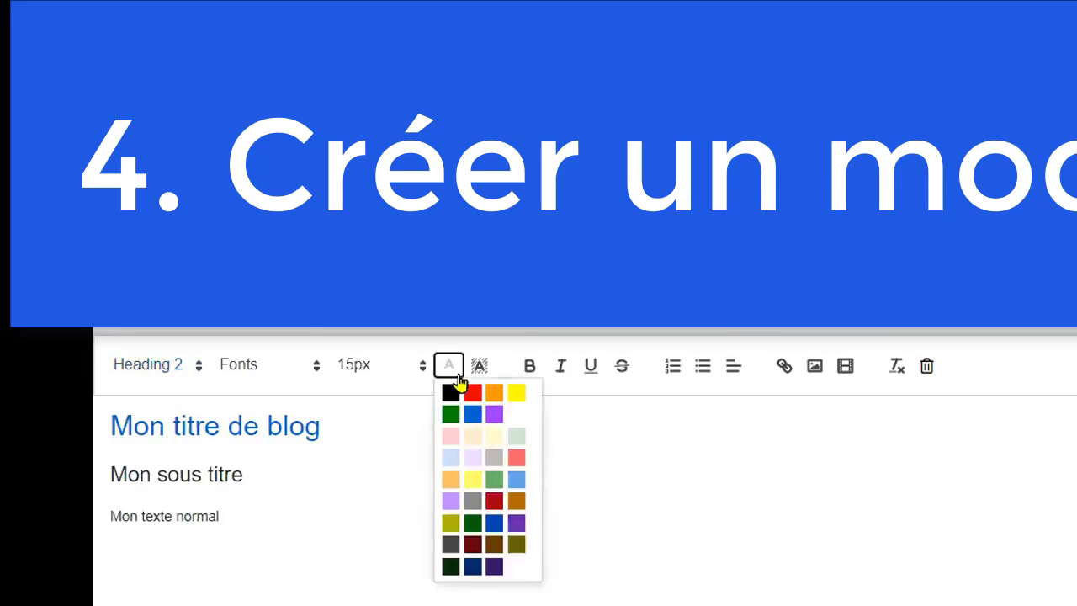
pyautogui.click(494, 502)
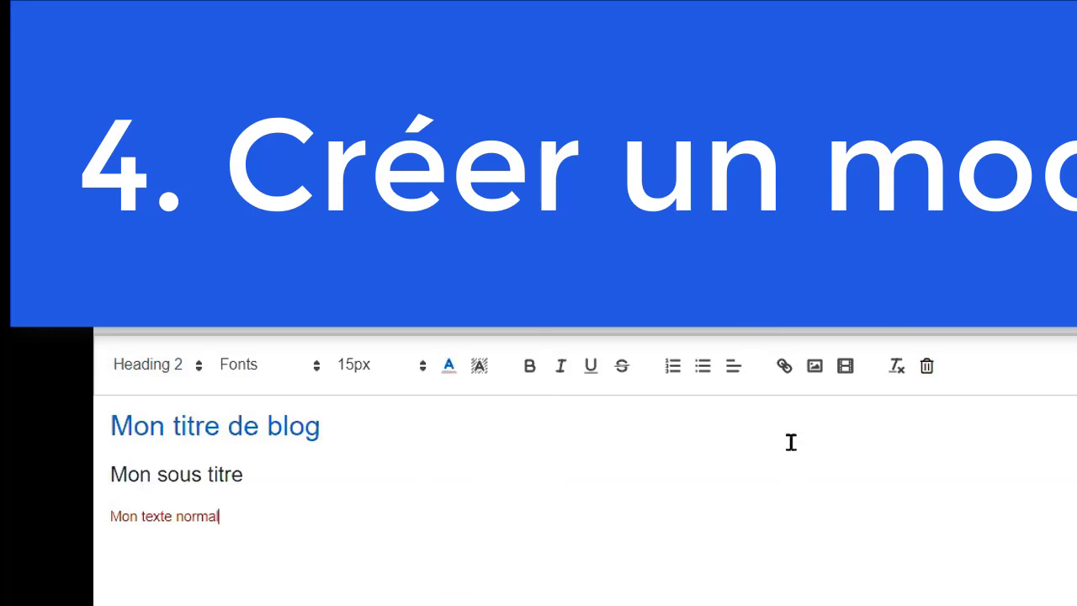
# Step: Insert the second-row "Publicité Facebook" picture from the image library into the template body
pyautogui.click(815, 367)
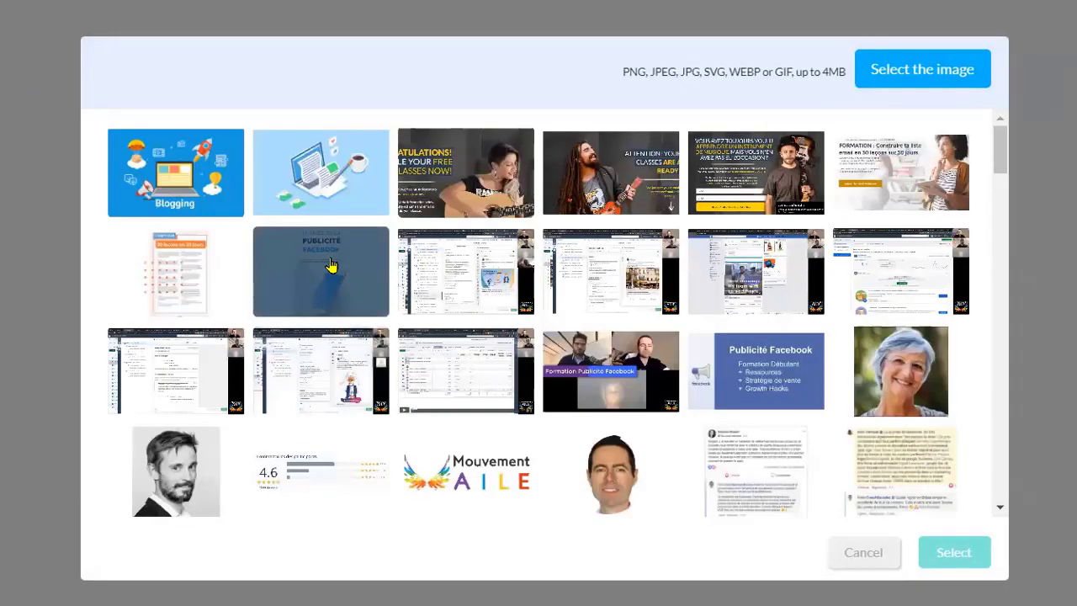
pyautogui.click(379, 311)
pyautogui.doubleClick(379, 311)
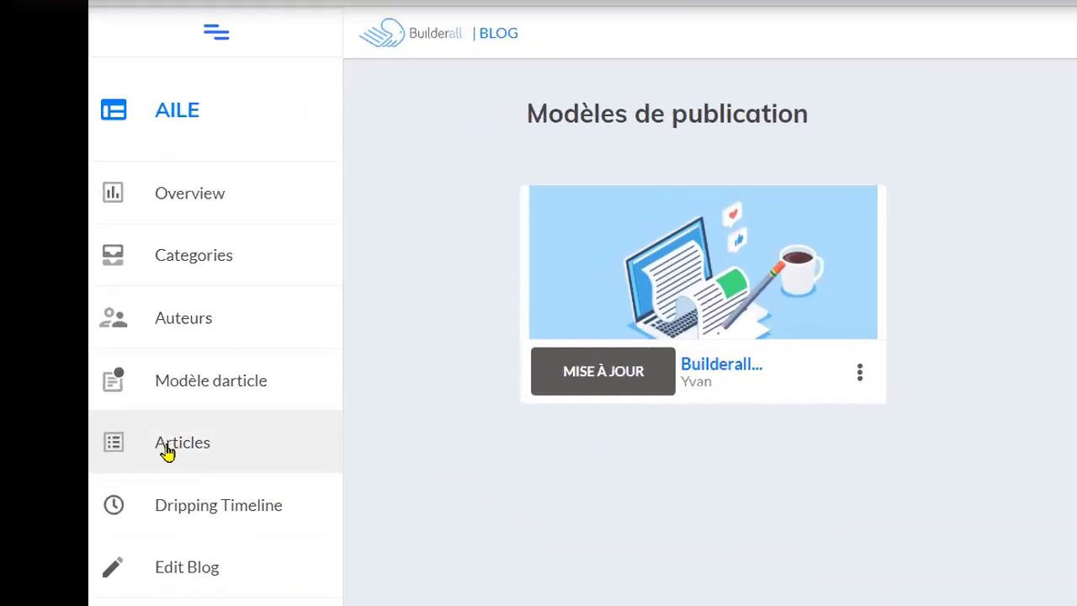
# Step: Go to the blog's article list and create a new article
pyautogui.click(166, 452)
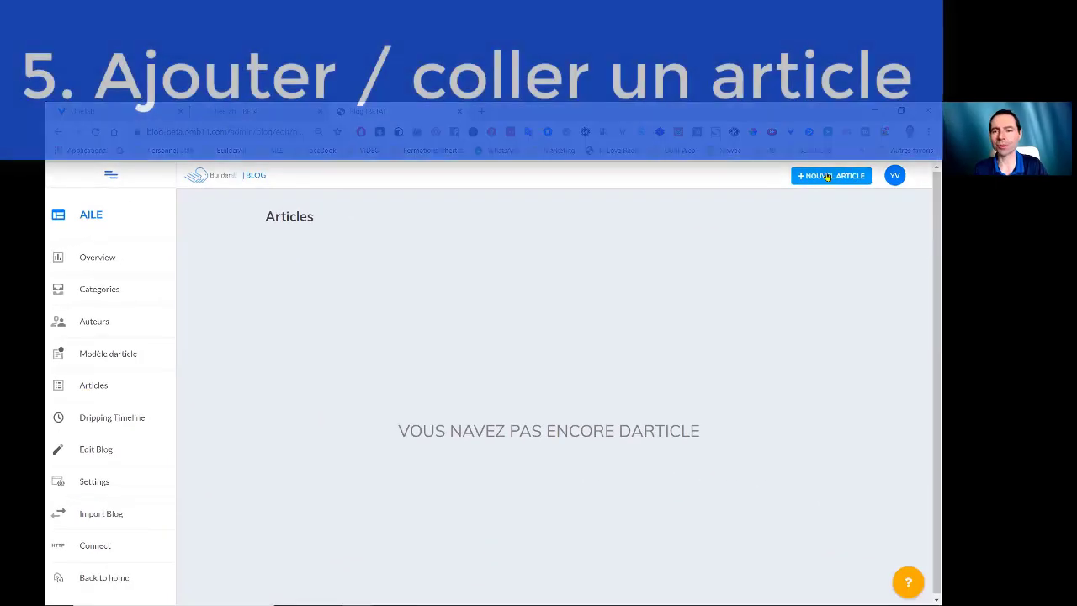
pyautogui.click(828, 176)
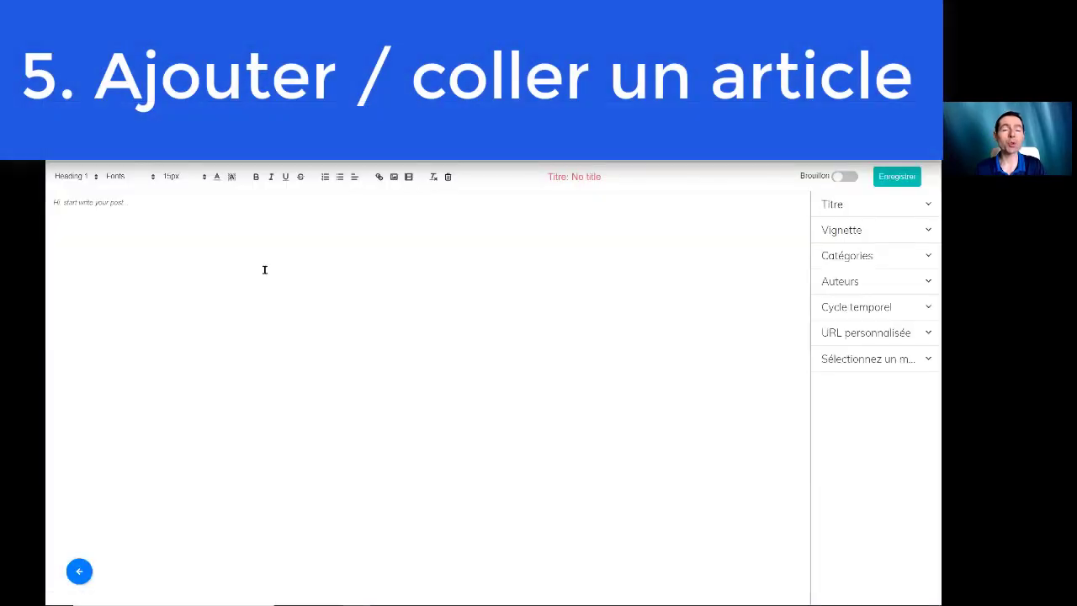
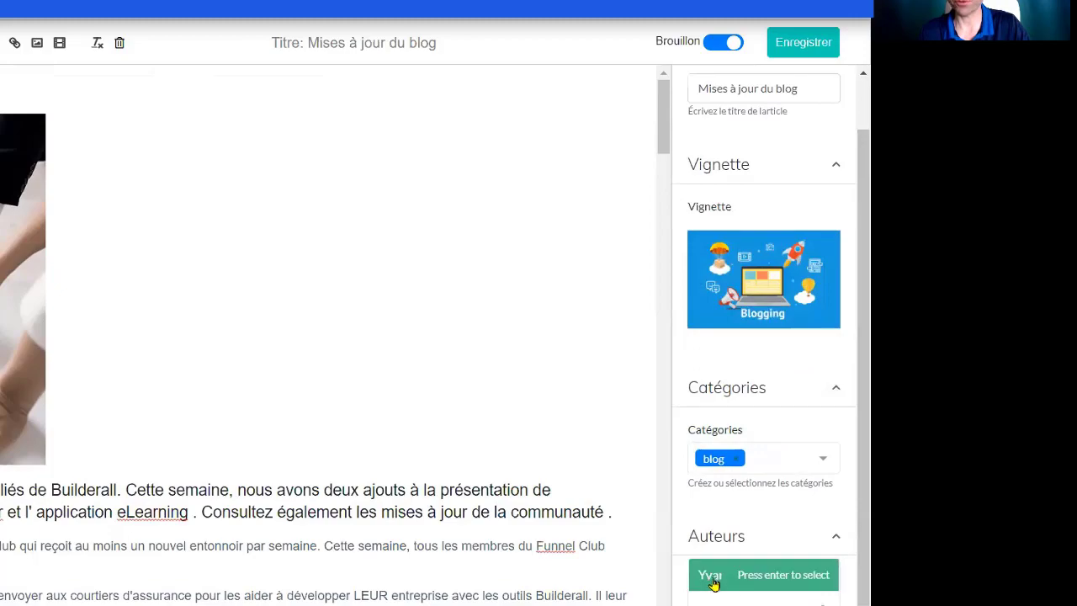
# Step: Assign the existing author to the article "Mises à jour du blog"
pyautogui.click(712, 575)
# Step: Explore the article's publication timing options, try Dripping and restore Instantanément
pyautogui.scroll(-1, 850, 569)
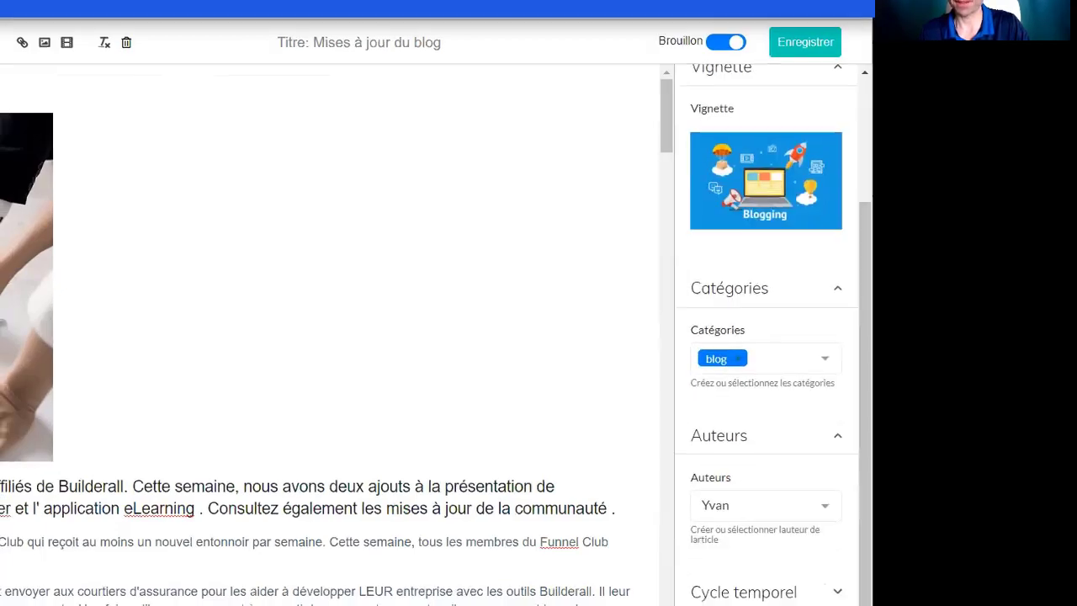
pyautogui.click(771, 538)
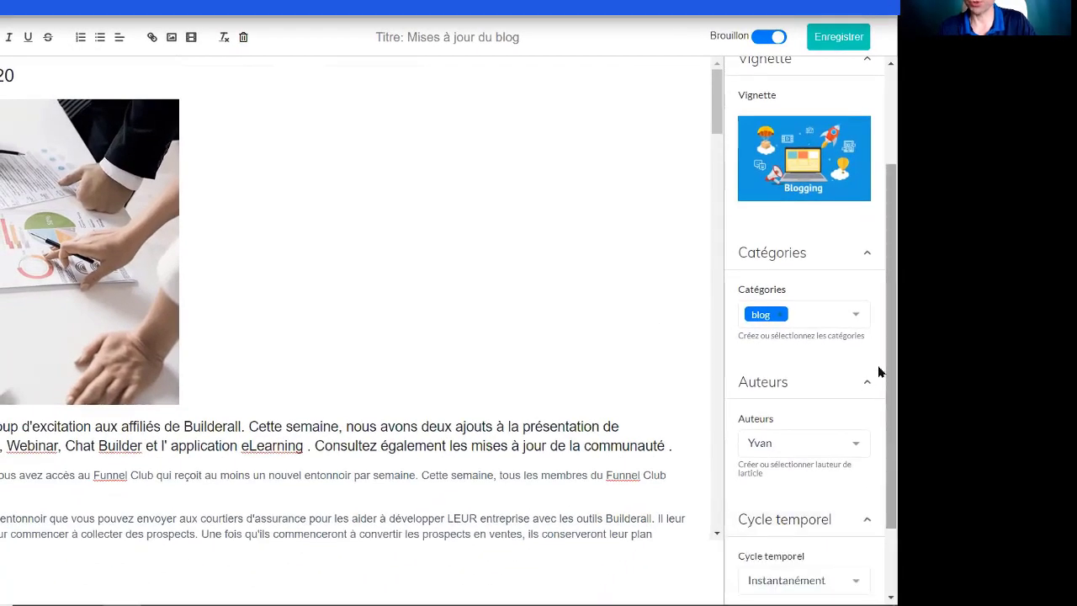
pyautogui.scroll(-2, 878, 454)
pyautogui.click(857, 488)
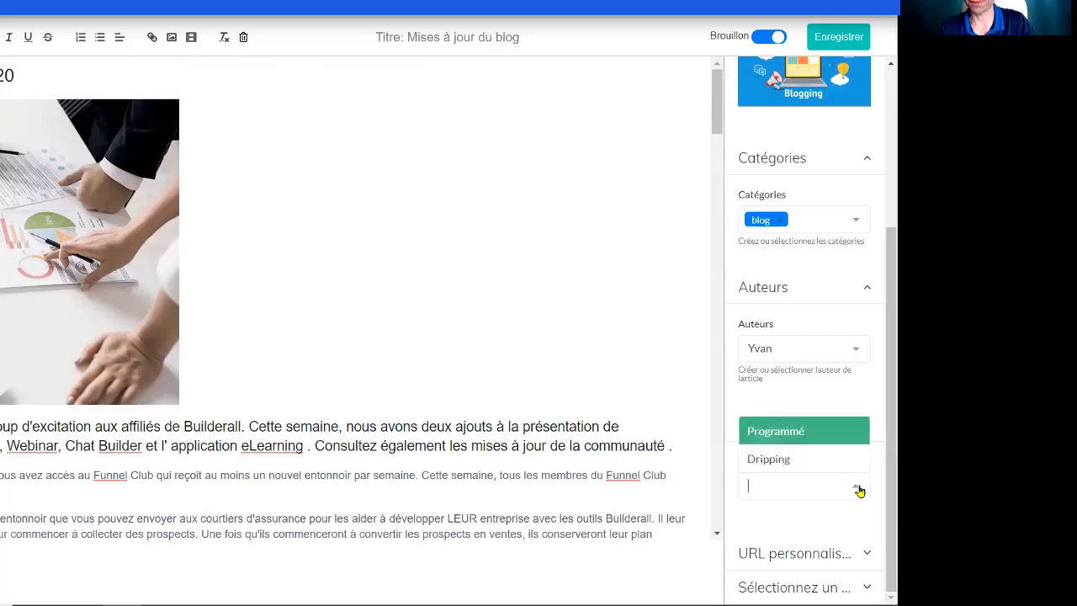
pyautogui.click(859, 491)
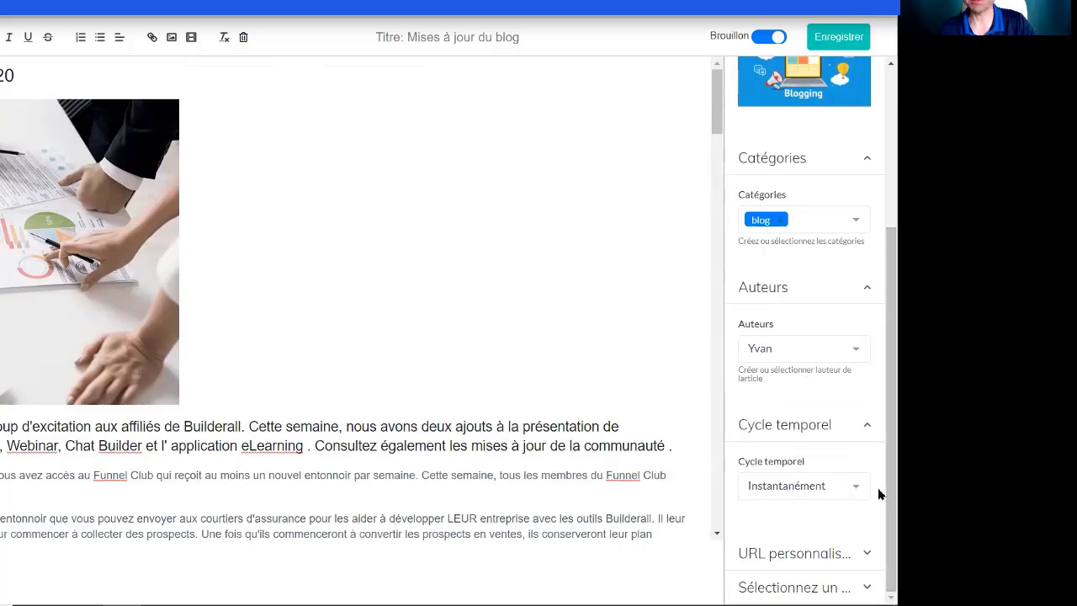
pyautogui.click(854, 491)
pyautogui.click(813, 465)
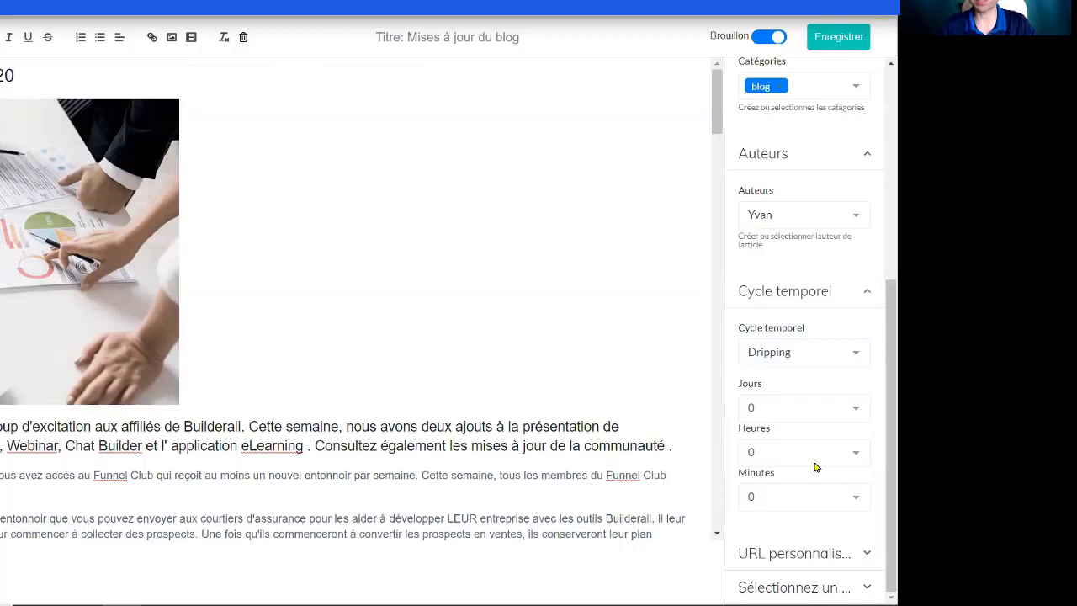
pyautogui.click(853, 352)
pyautogui.click(807, 380)
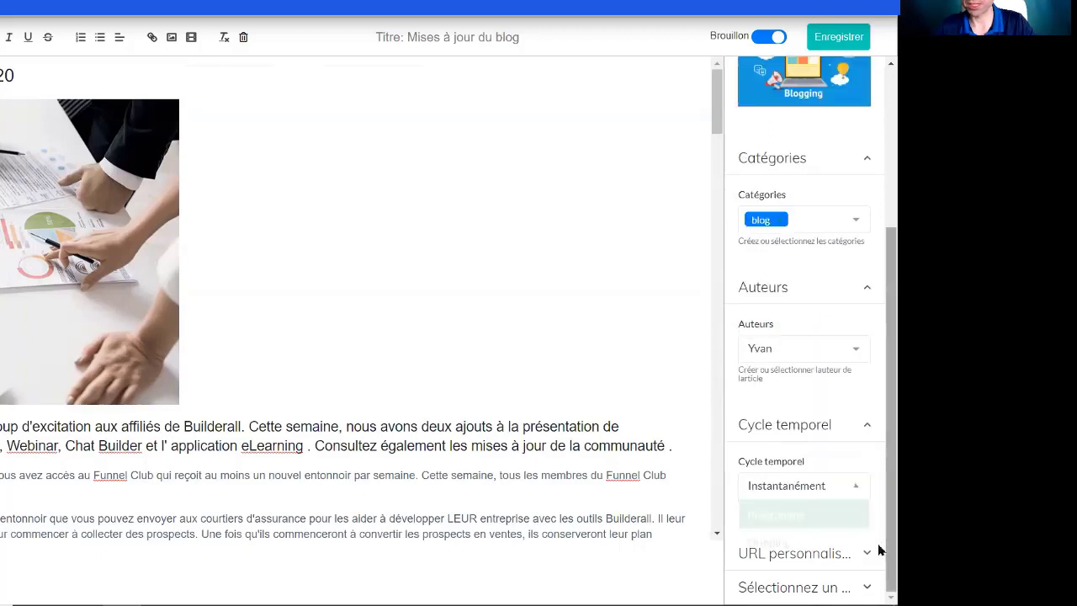
# Step: Check the article's custom URL setting and apply the saved "Builderall..." template to the article
pyautogui.click(810, 570)
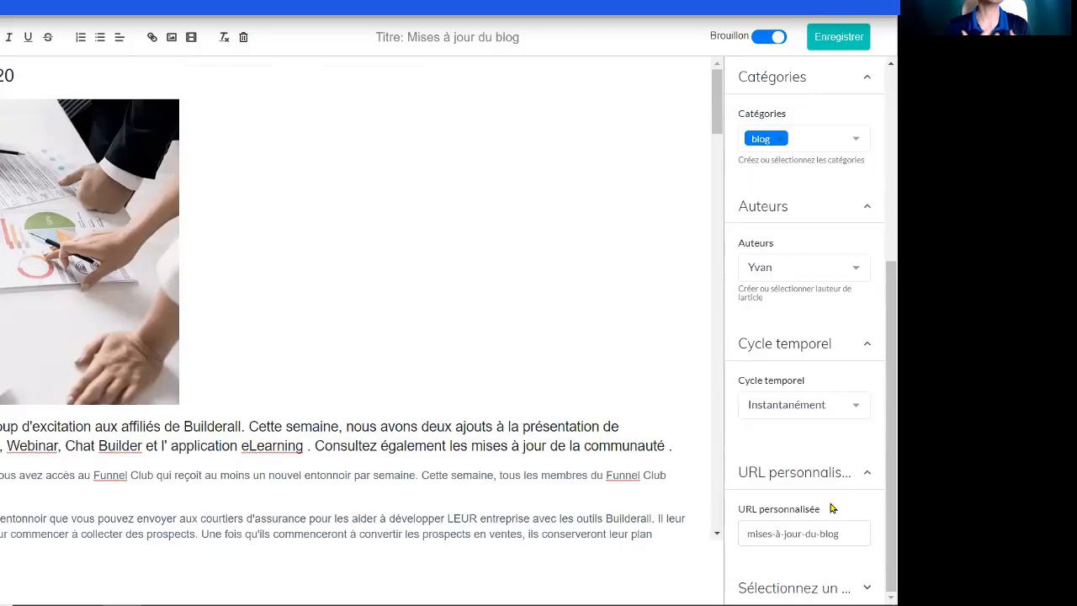
pyautogui.click(829, 532)
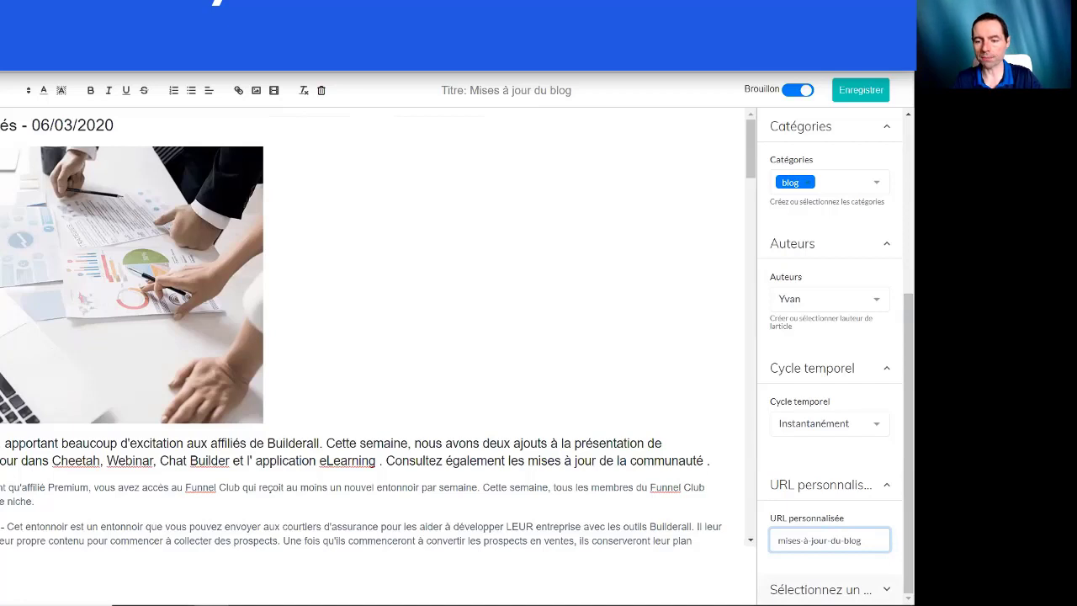
pyautogui.scroll(-1, 900, 573)
pyautogui.scroll(-1, 898, 558)
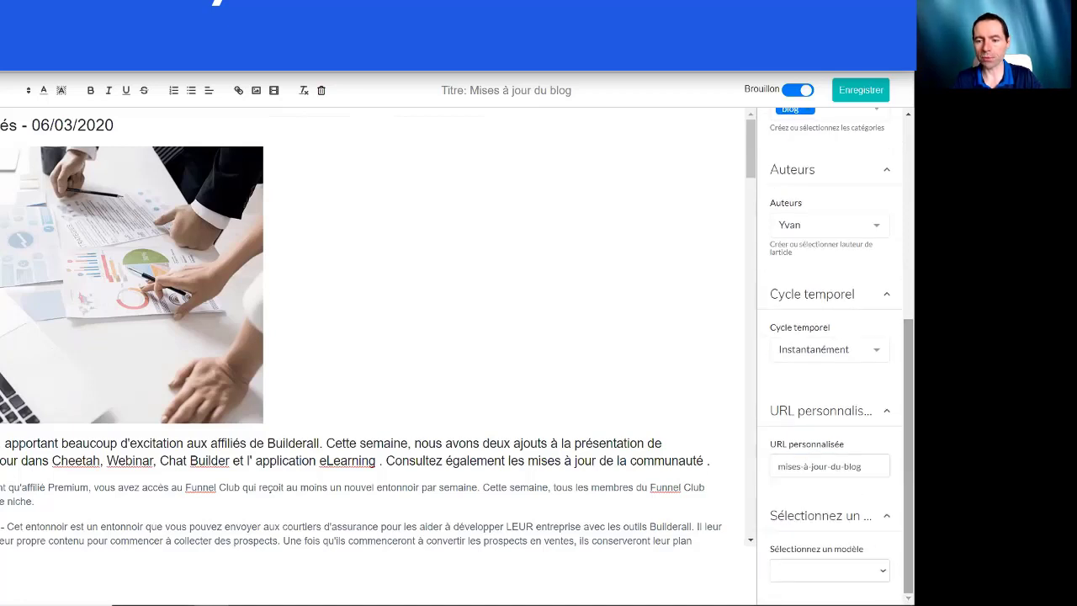
pyautogui.click(883, 568)
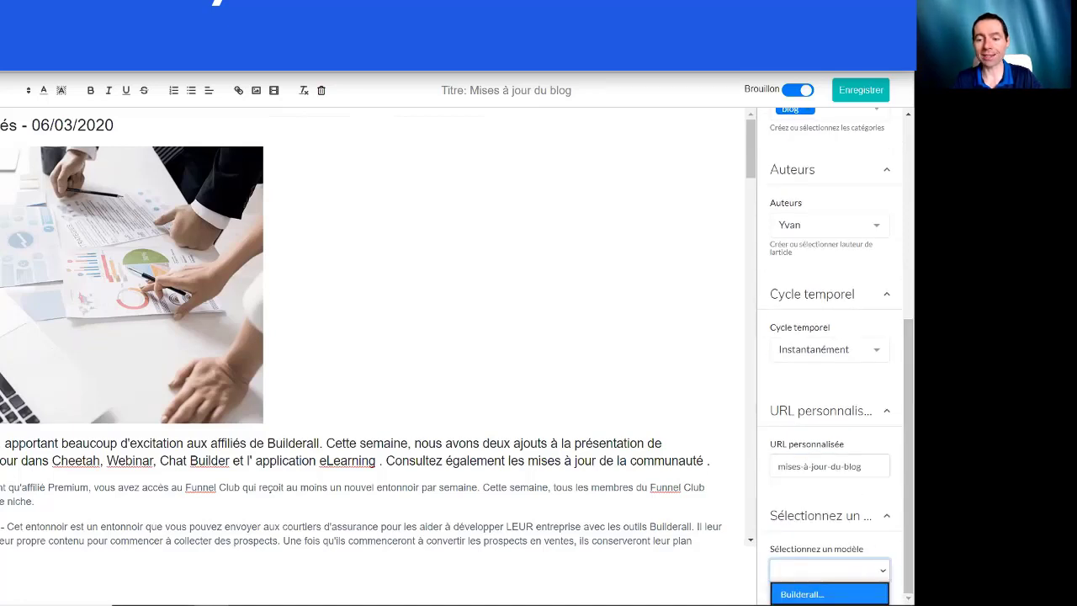
pyautogui.click(902, 581)
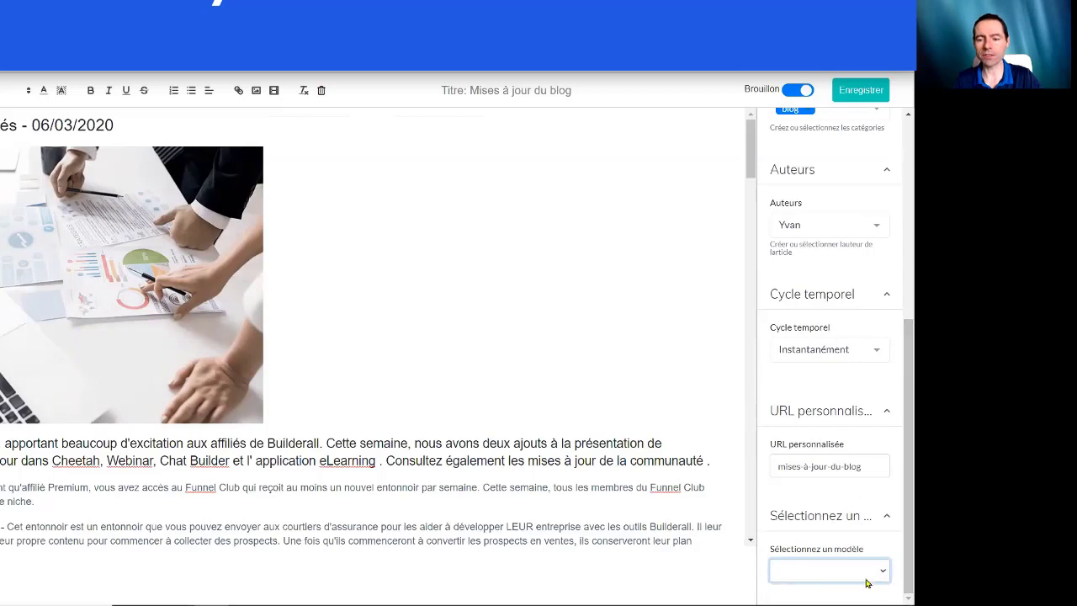
pyautogui.click(867, 576)
pyautogui.click(833, 592)
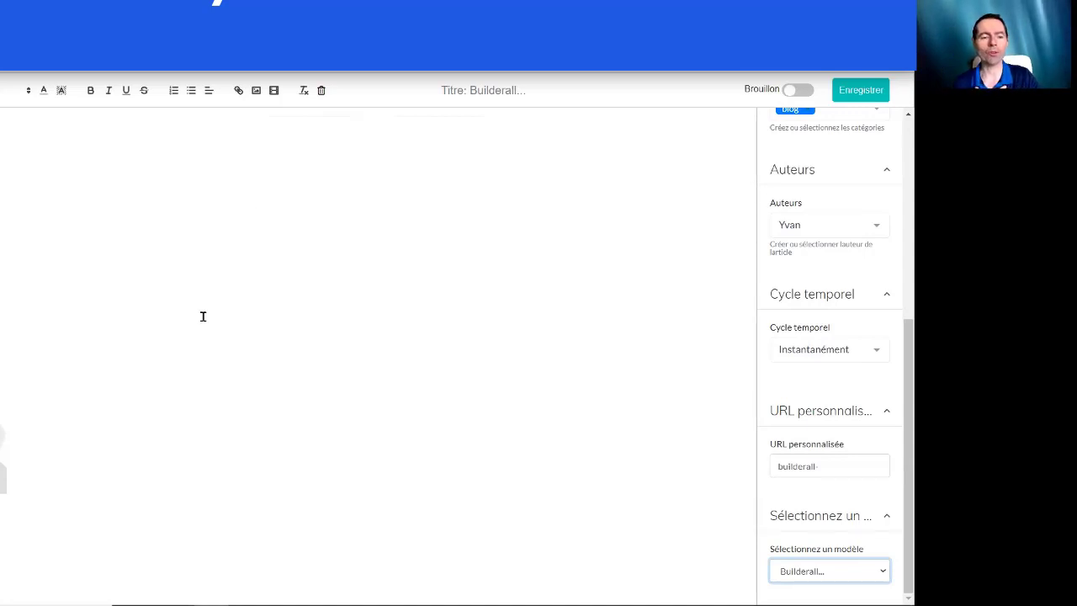
# Step: Paste the copied "Mises à jour des affiliés - 06/03/2020" article beneath the template content and review it
pyautogui.click(56, 519)
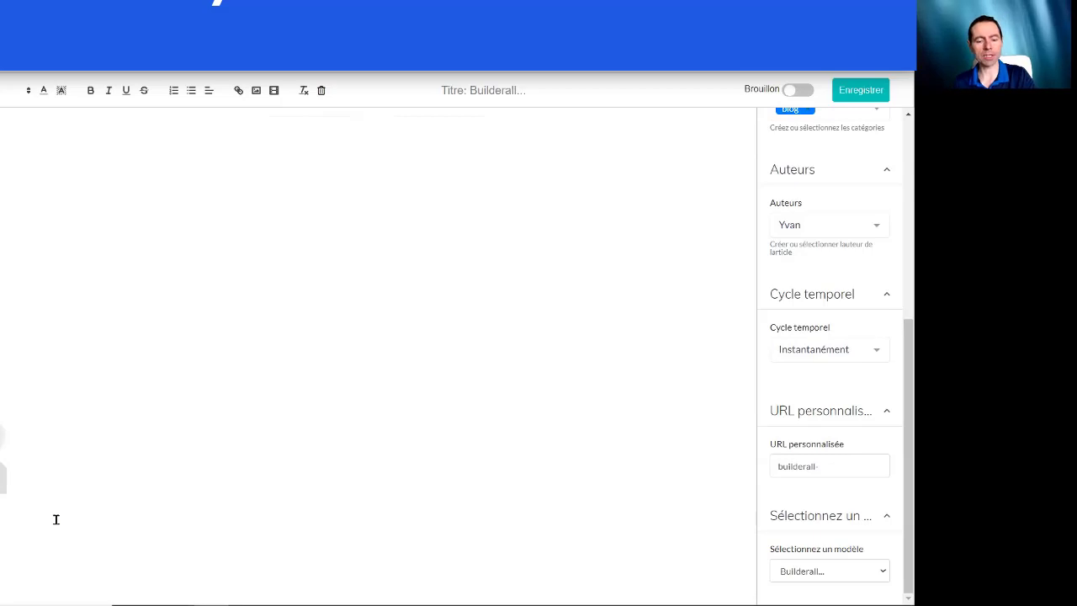
pyautogui.hotkey('ctrl', 'v')
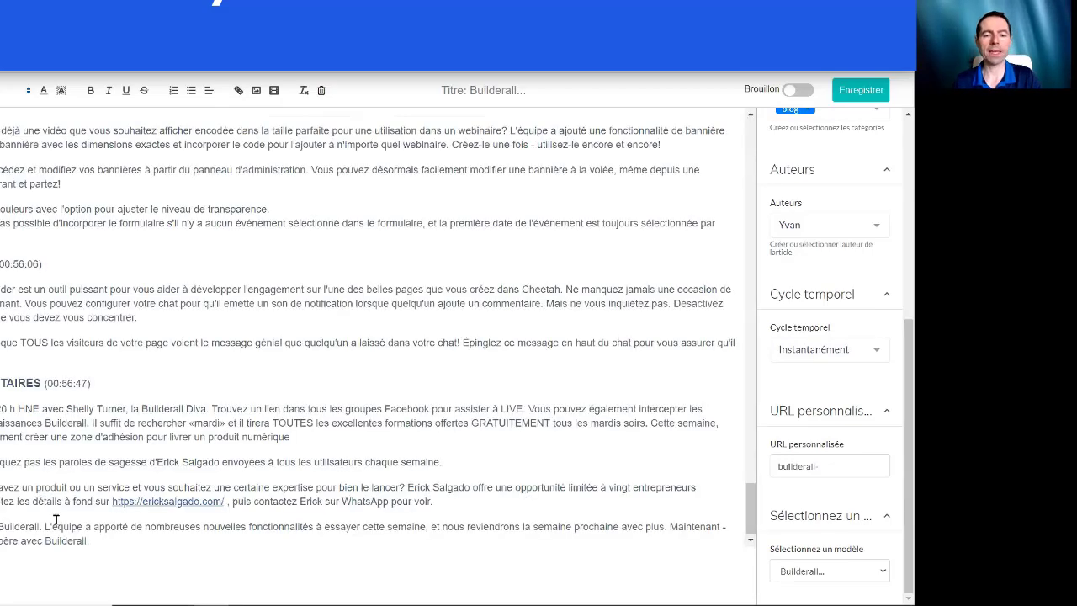
pyautogui.hotkey('ctrl', 'Home')
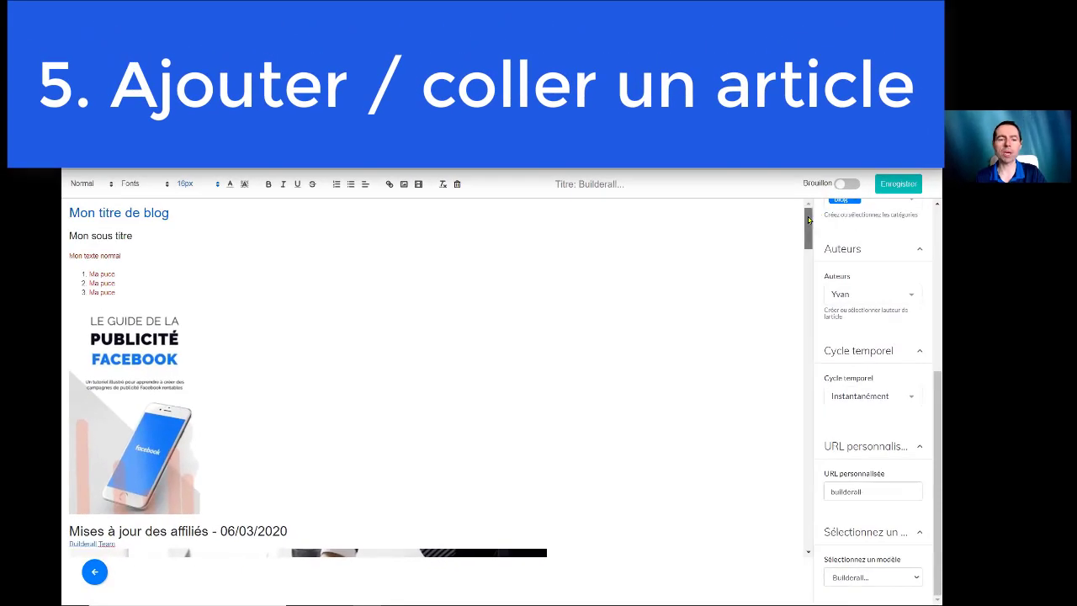
pyautogui.scroll(-10, 808, 220)
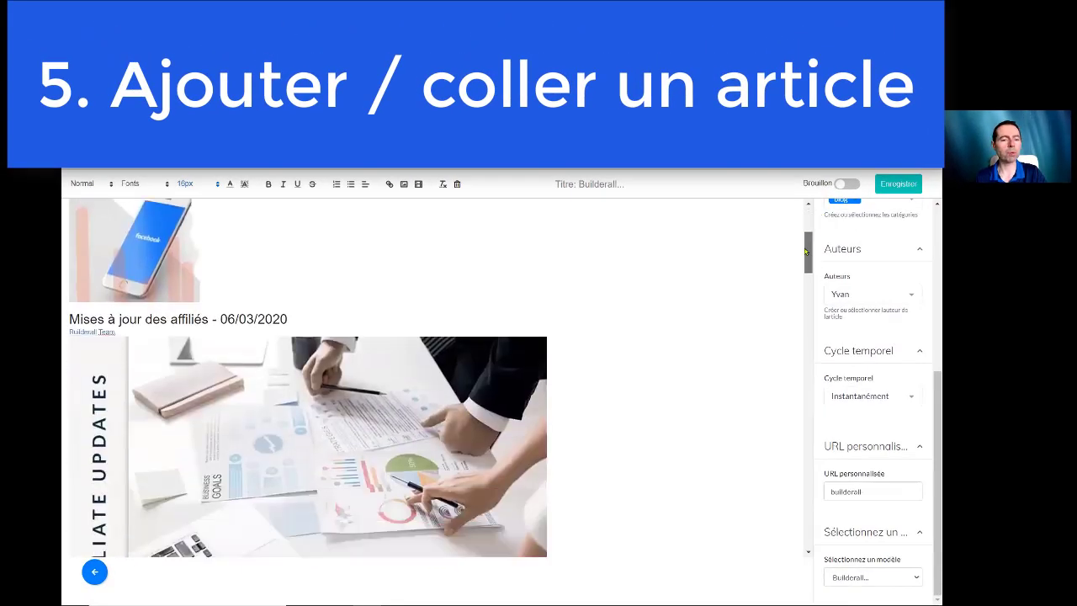
pyautogui.scroll(-15, 806, 289)
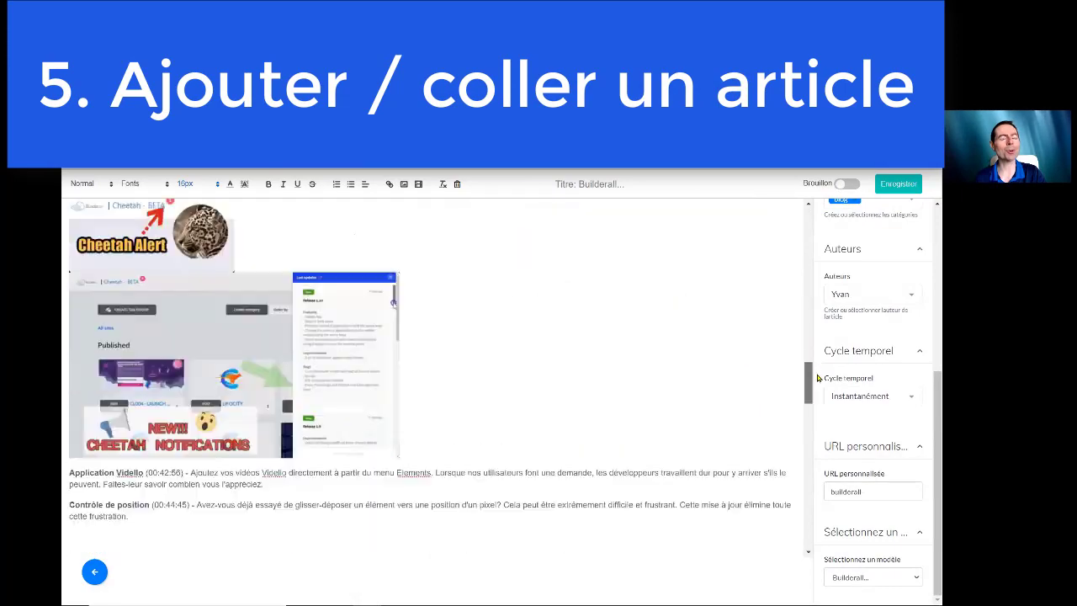
# Step: Title the article "Builderall mises à jour", set its custom URL to "builderall mise à jour" and save it
pyautogui.moveTo(829, 545); pyautogui.dragTo(796, 208)
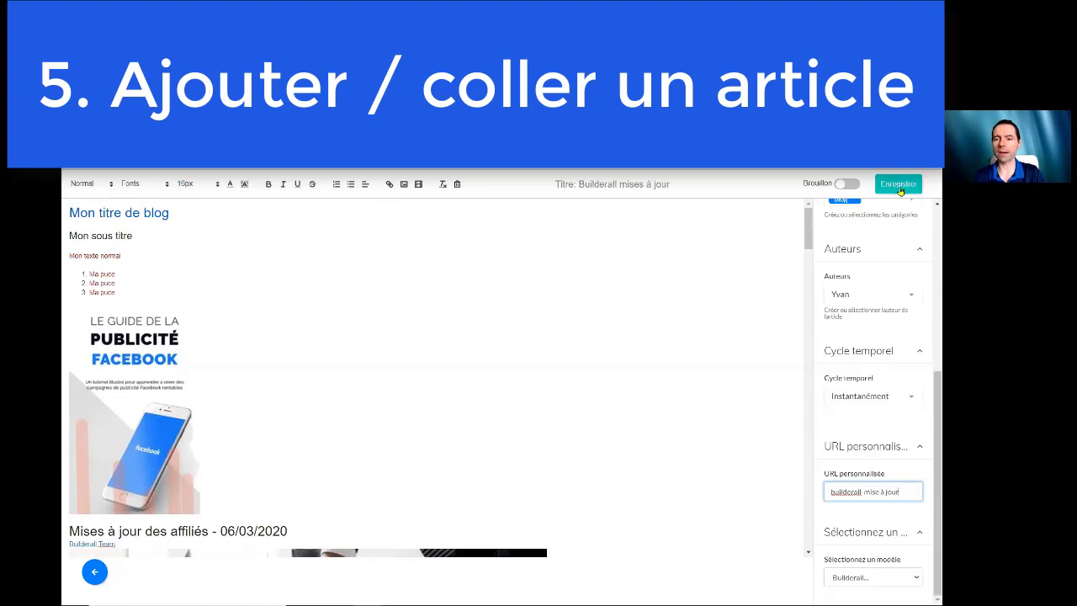
pyautogui.click(898, 185)
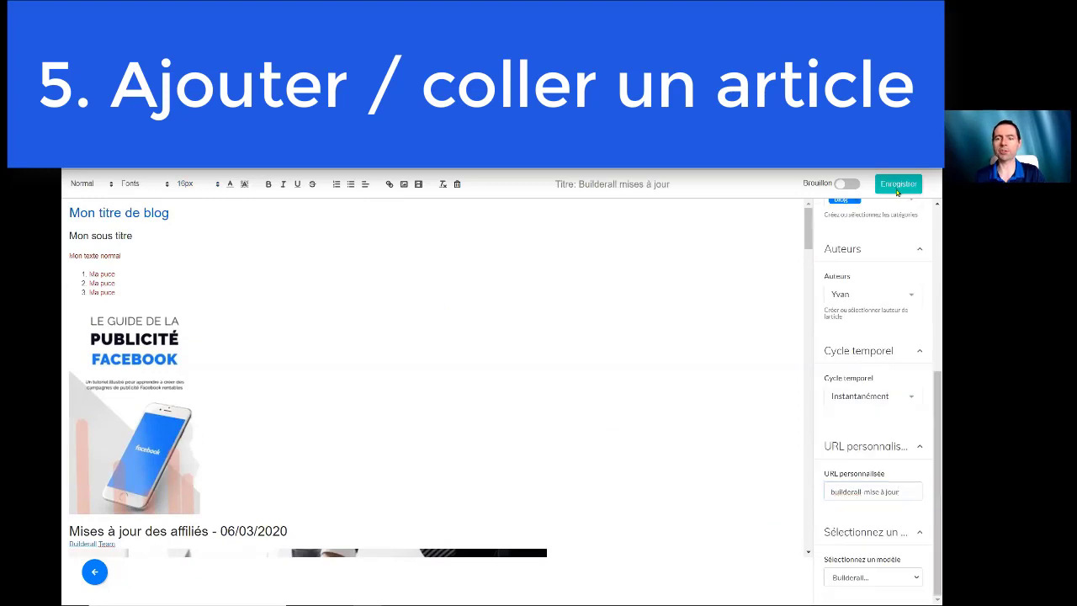
pyautogui.click(443, 440)
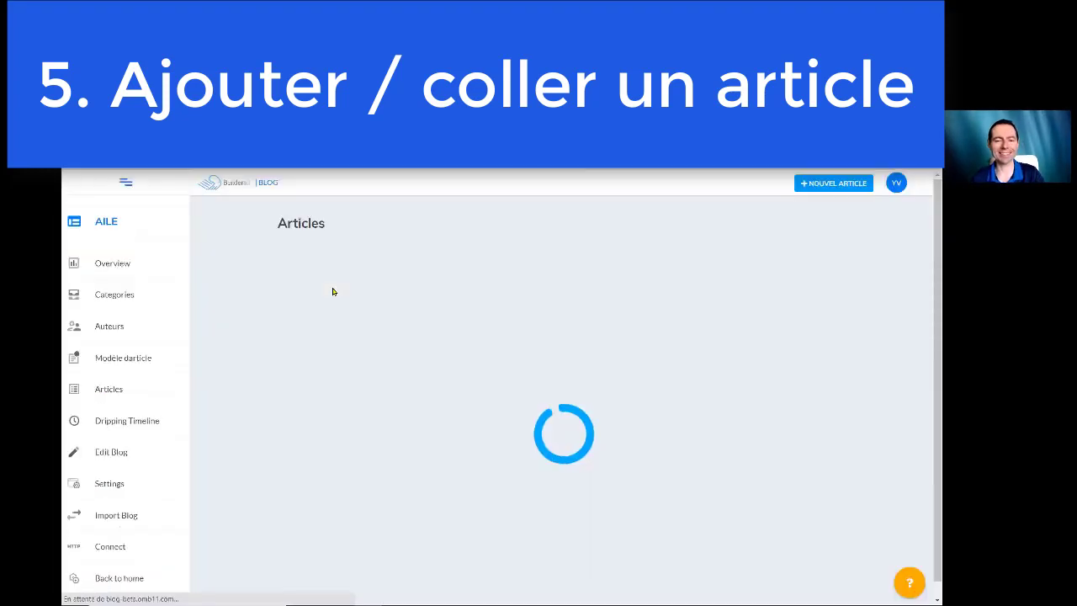
# Step: Turn on custom SEO settings for the article "Builderall mises à jour", enter the keyword "builderall" and save
pyautogui.click(446, 355)
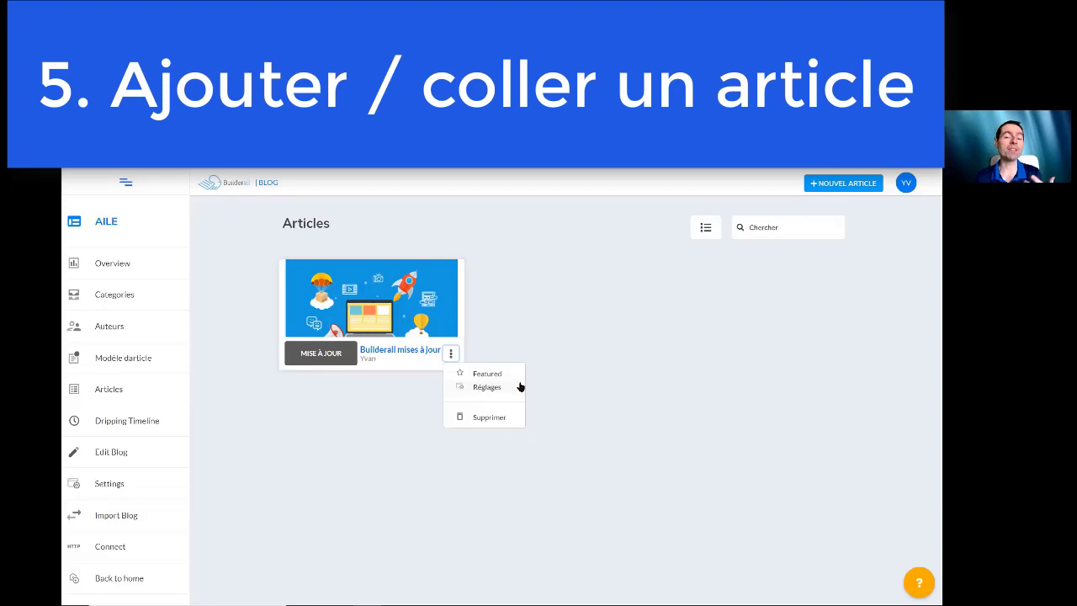
pyautogui.click(487, 388)
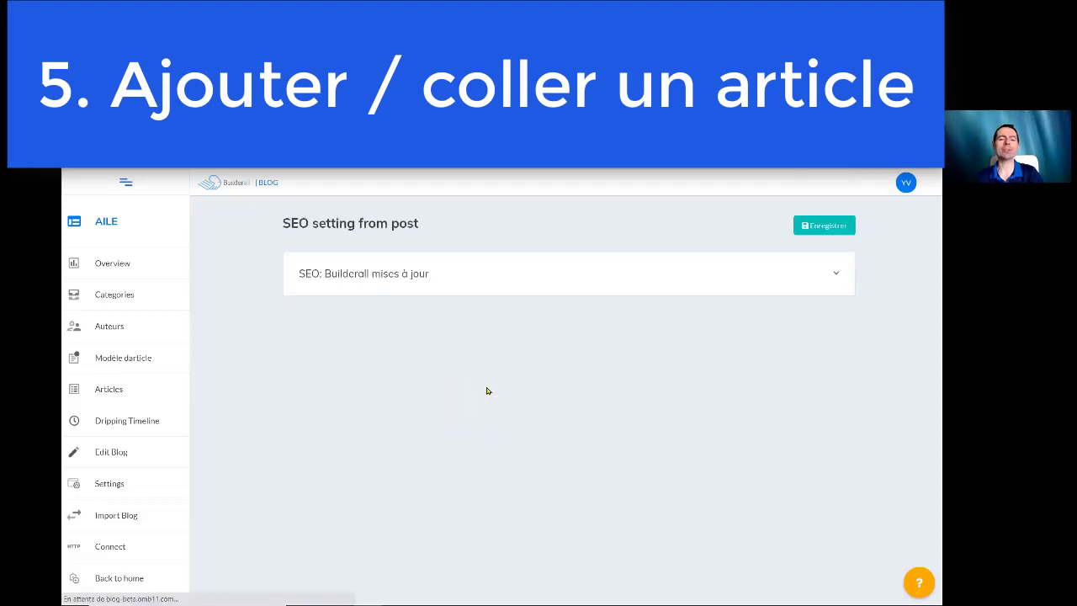
pyautogui.click(837, 273)
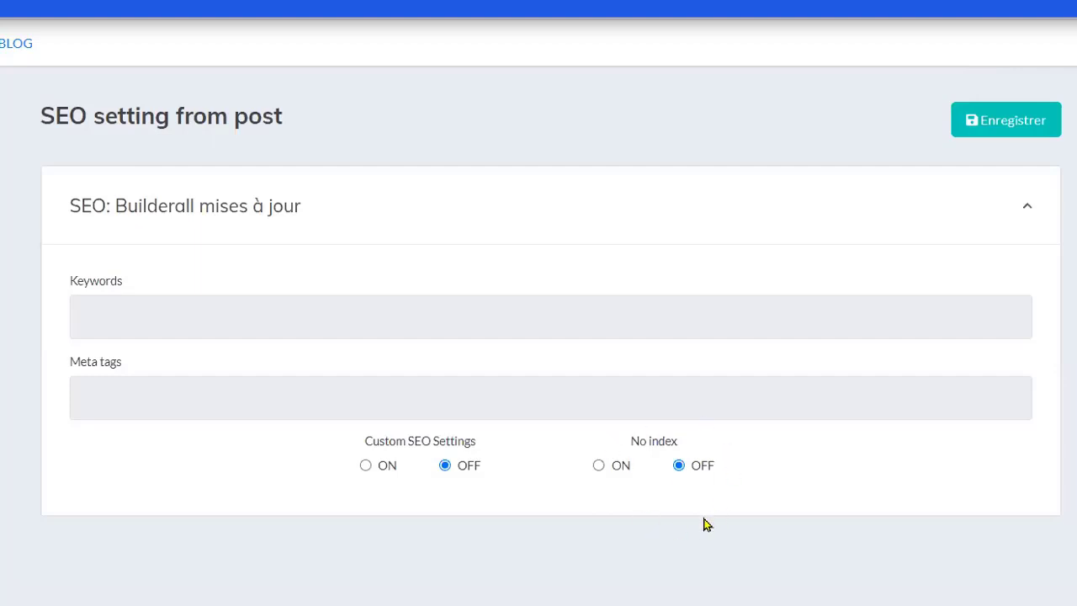
pyautogui.click(366, 467)
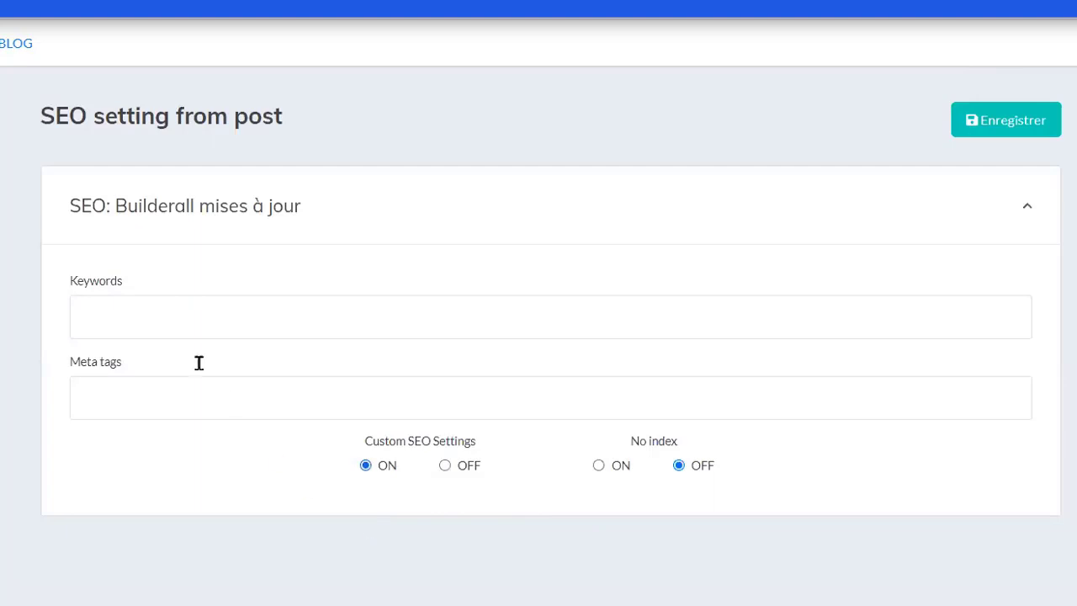
pyautogui.click(160, 308)
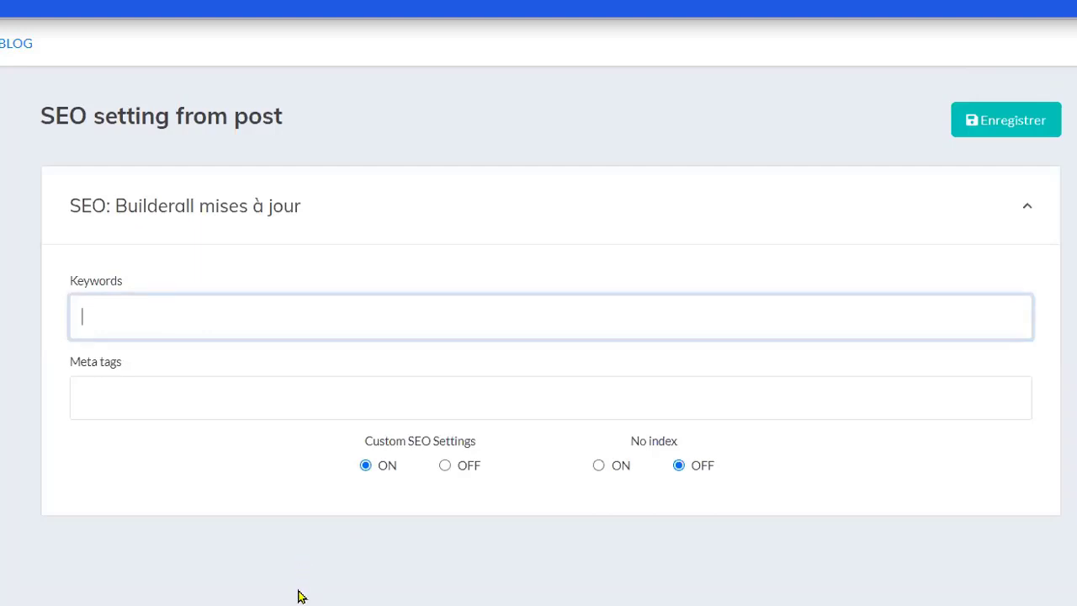
pyautogui.write('builderall')
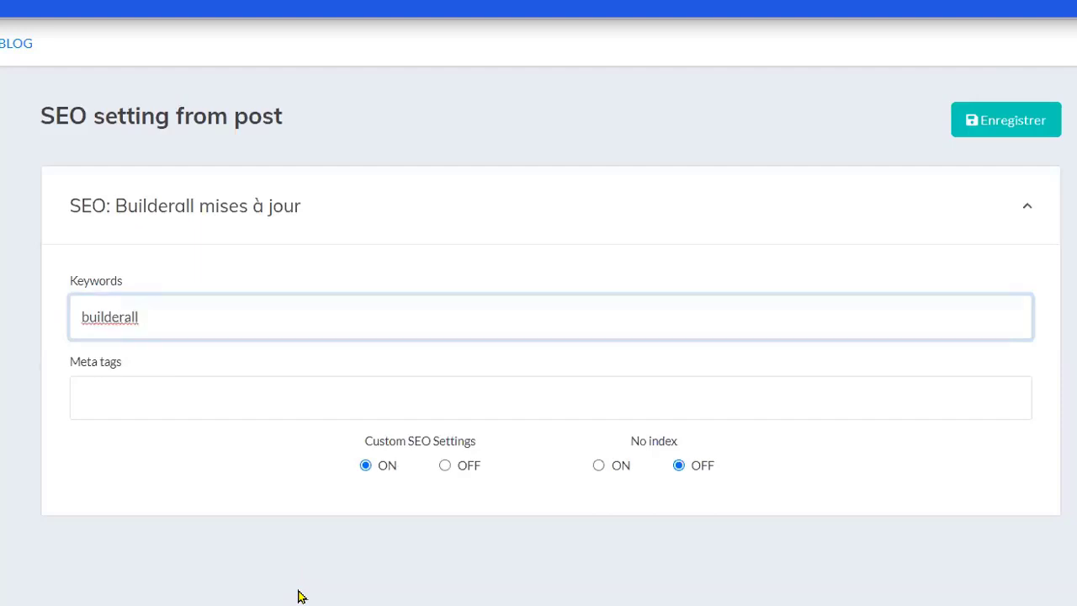
pyautogui.click(976, 122)
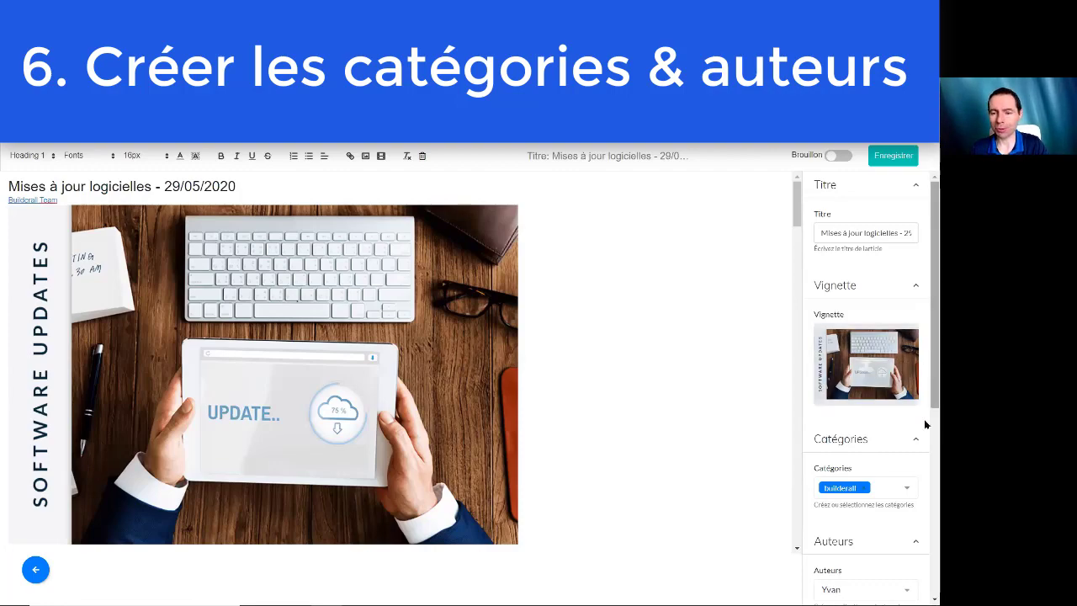
# Step: Create the category "test" from within the article "Mises à jour logicielles - 29/05/2020" and assign it alongside "builderall"
pyautogui.scroll(-3, 925, 425)
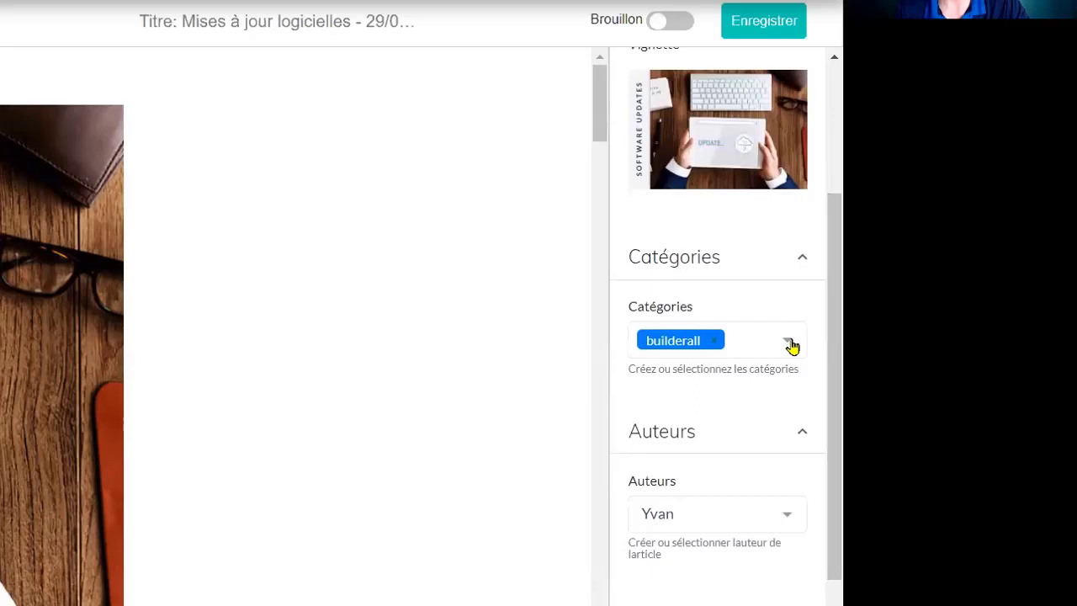
pyautogui.click(848, 350)
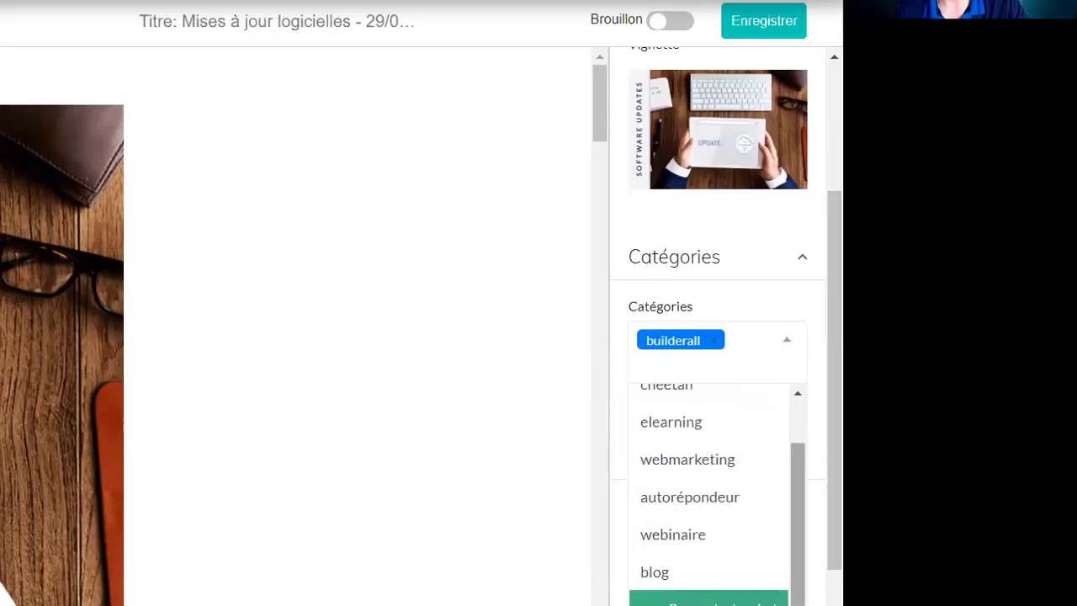
pyautogui.moveTo(796, 560); pyautogui.dragTo(796, 447)
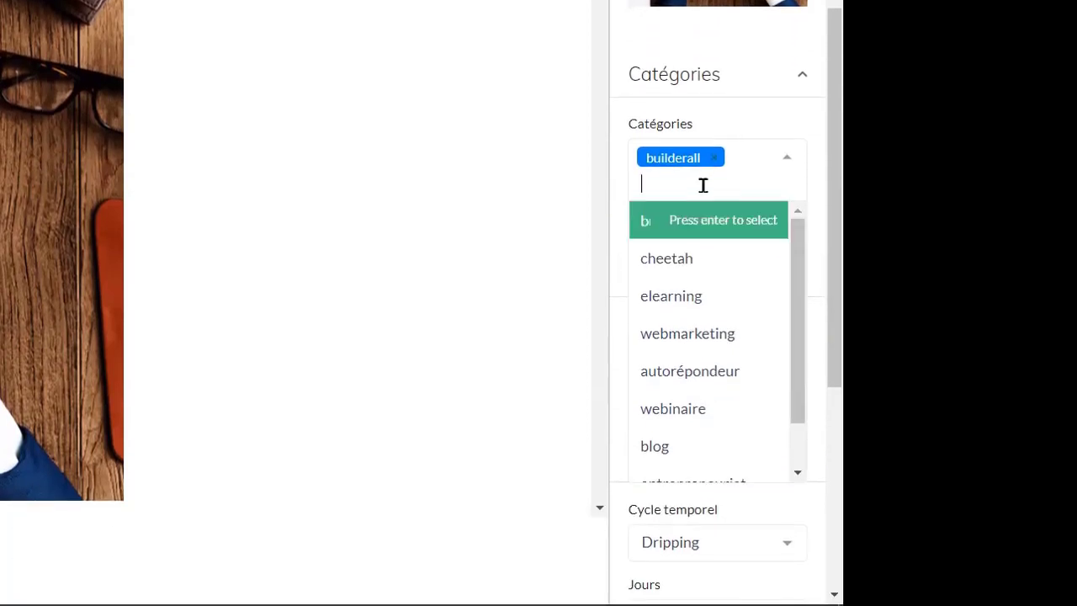
pyautogui.write('tes')
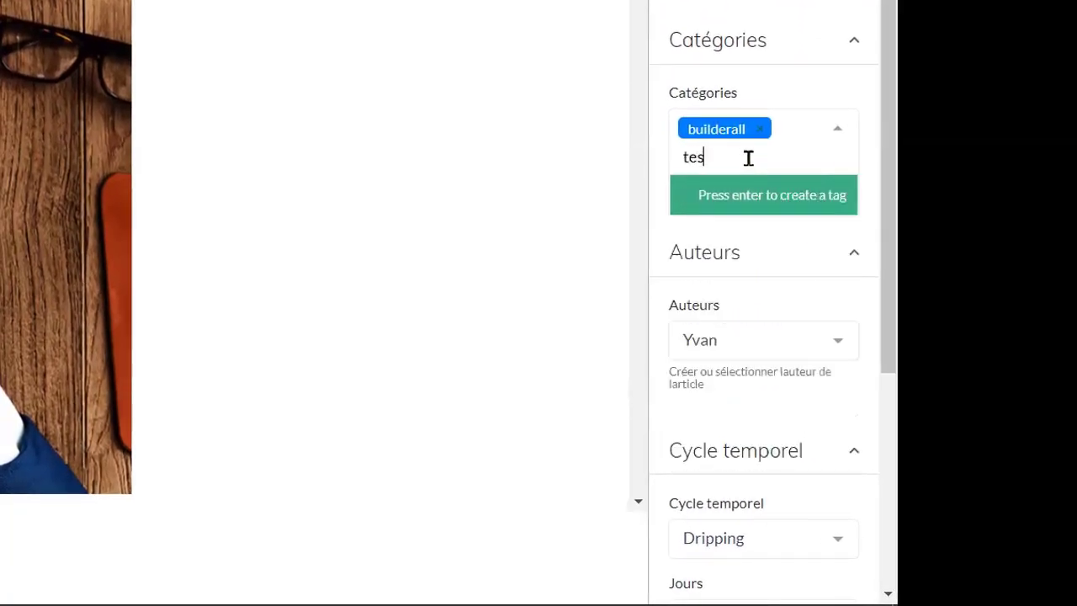
pyautogui.write('t')
pyautogui.click(748, 208)
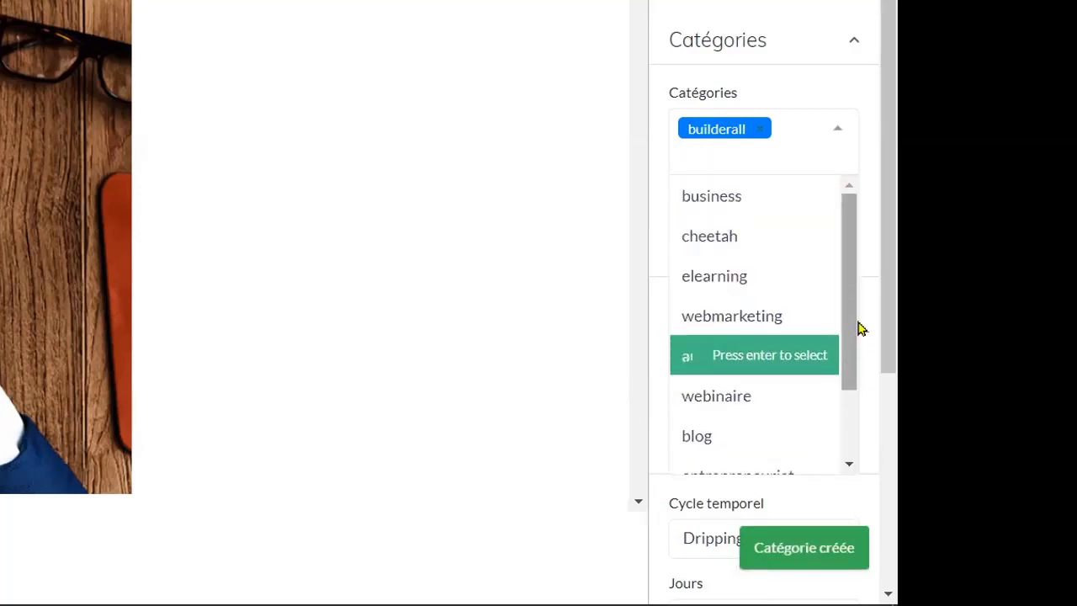
pyautogui.moveTo(857, 328); pyautogui.dragTo(848, 423)
pyautogui.click(704, 455)
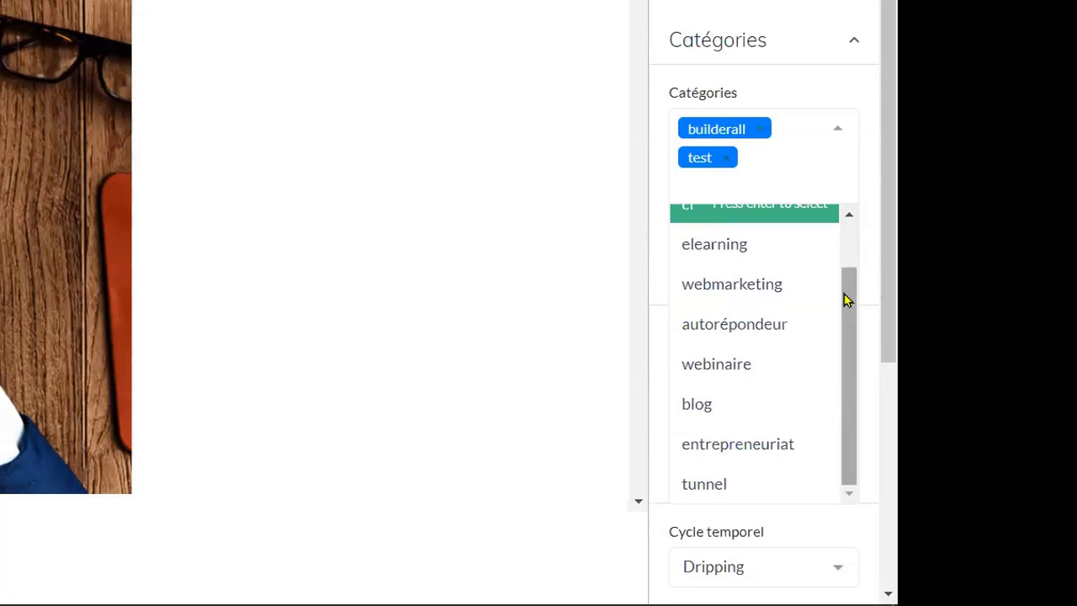
pyautogui.scroll(-1, 872, 349)
pyautogui.moveTo(871, 343); pyautogui.dragTo(870, 317)
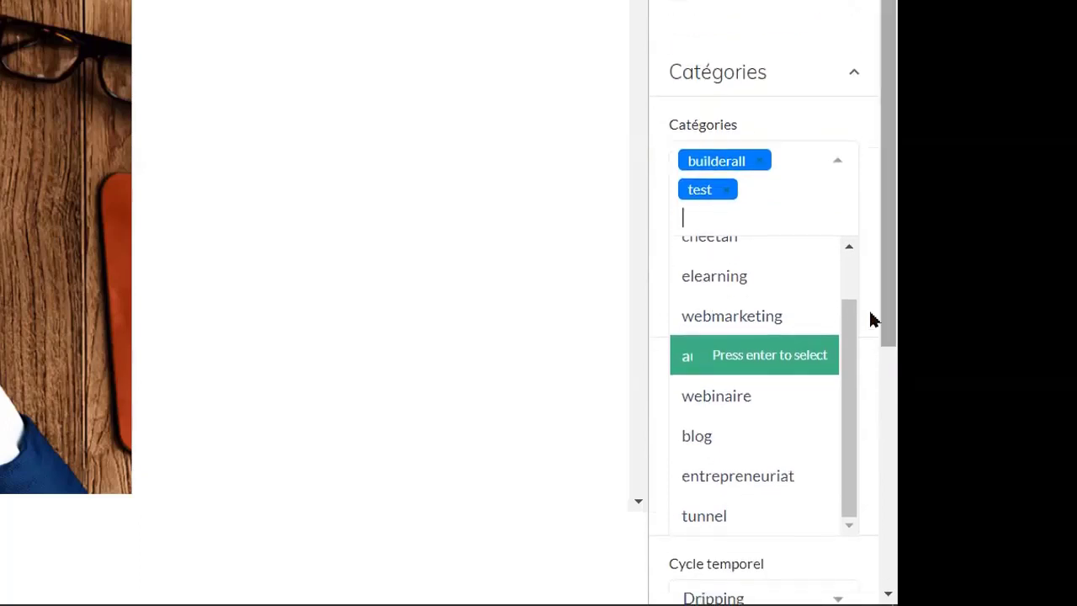
# Step: Create a new author by first name from within the article's settings and assign that author to the article
pyautogui.click(856, 74)
pyautogui.click(839, 212)
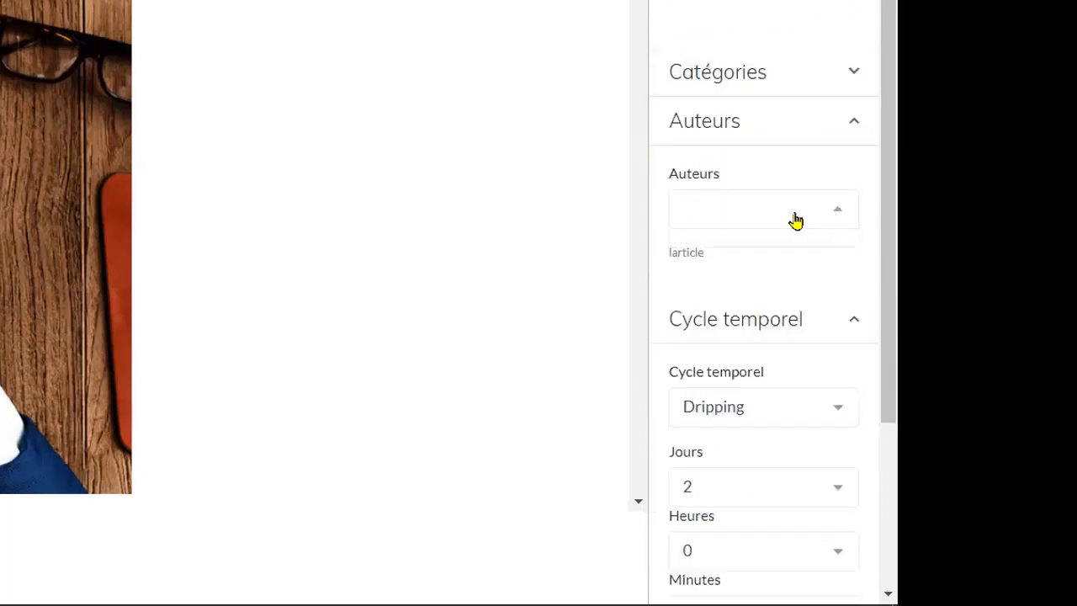
pyautogui.write('Brigitte')
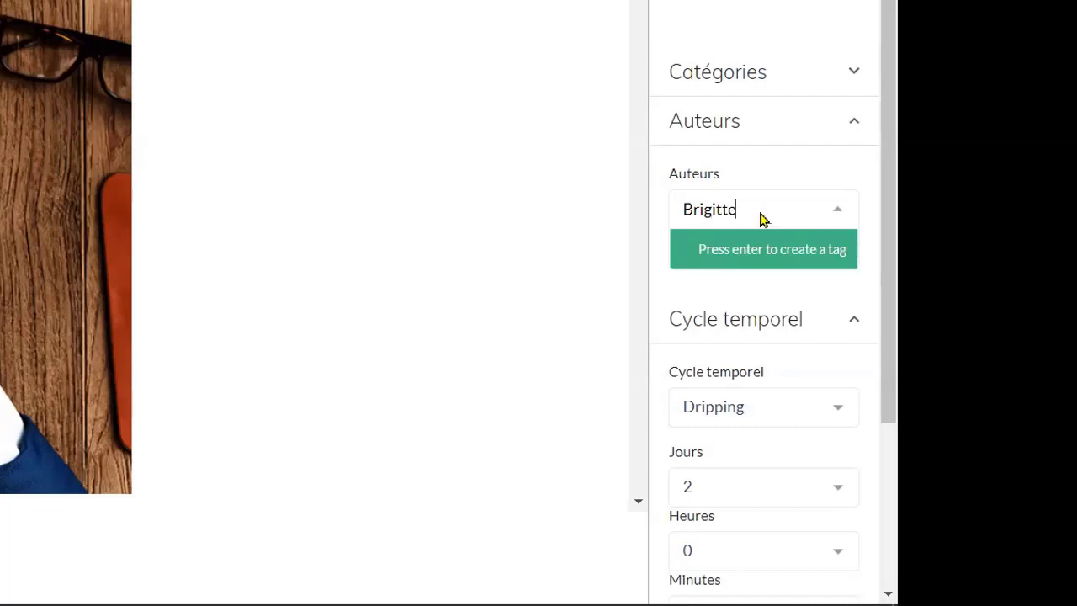
pyautogui.press('Return')
pyautogui.click(838, 222)
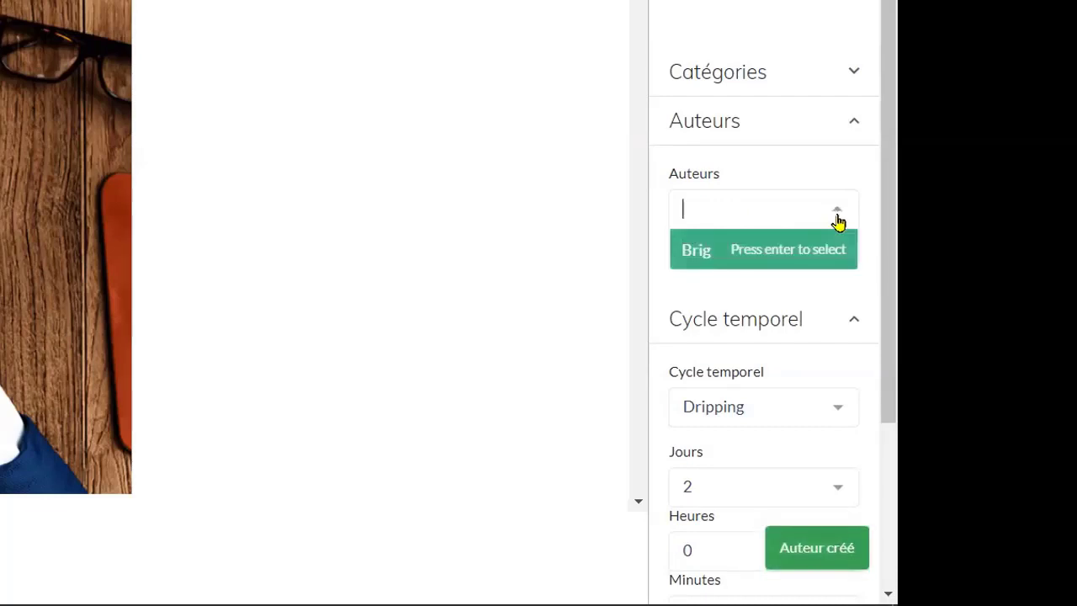
pyautogui.click(740, 248)
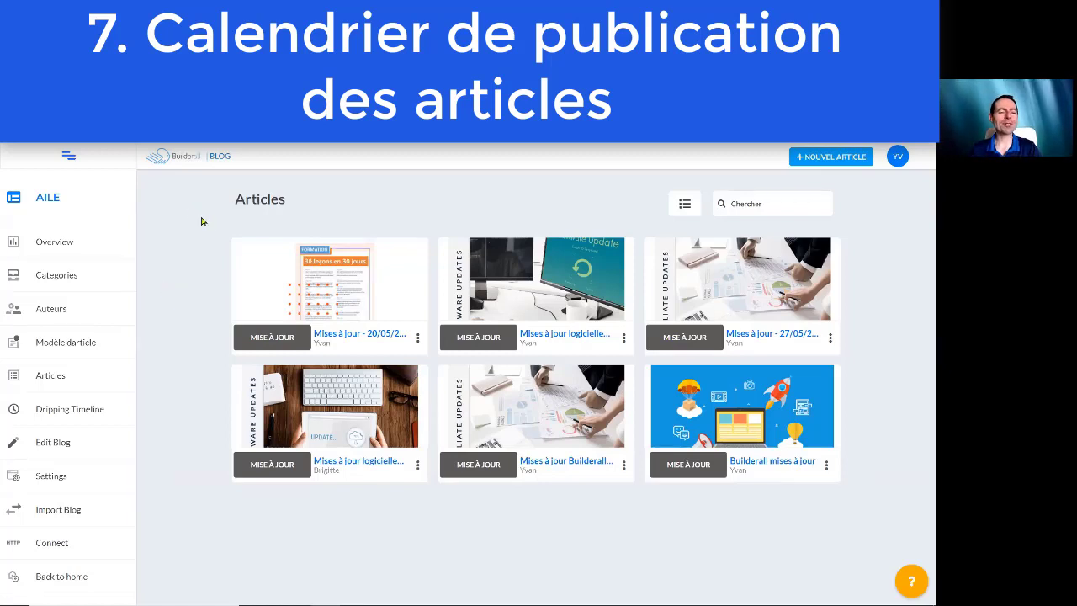
# Step: Open the blog's Dripping Timeline and look through the scheduled articles and their release delays
pyautogui.click(80, 410)
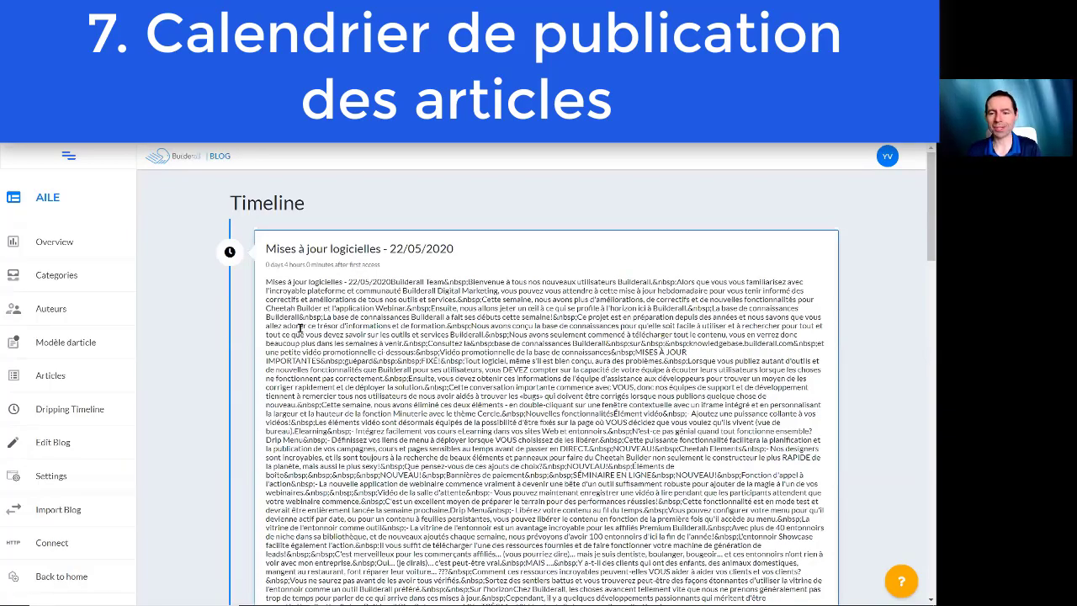
pyautogui.moveTo(930, 210); pyautogui.dragTo(860, 186)
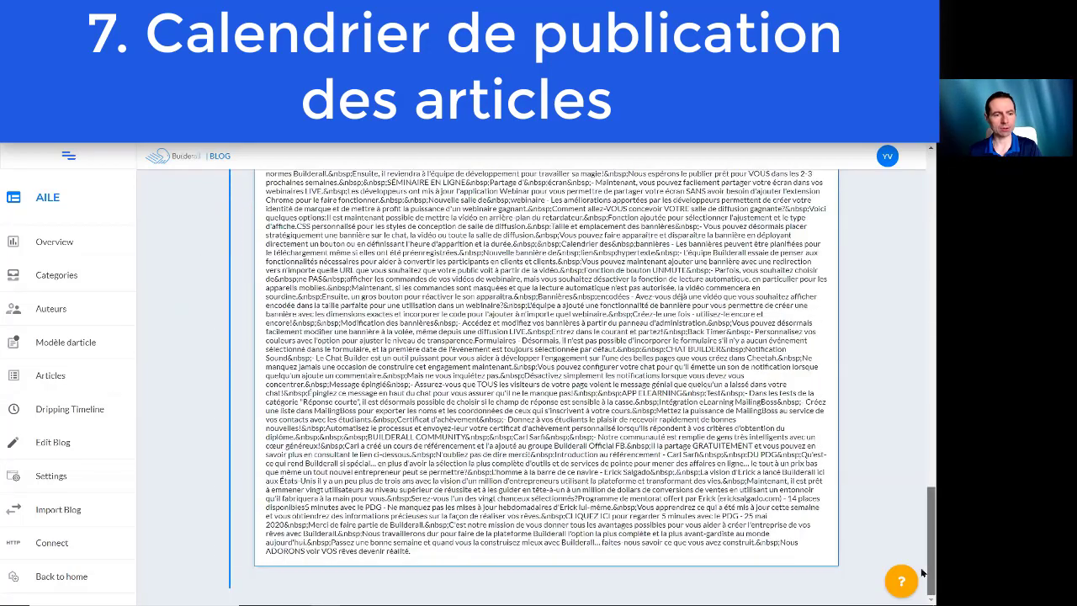
pyautogui.moveTo(923, 572); pyautogui.dragTo(922, 187)
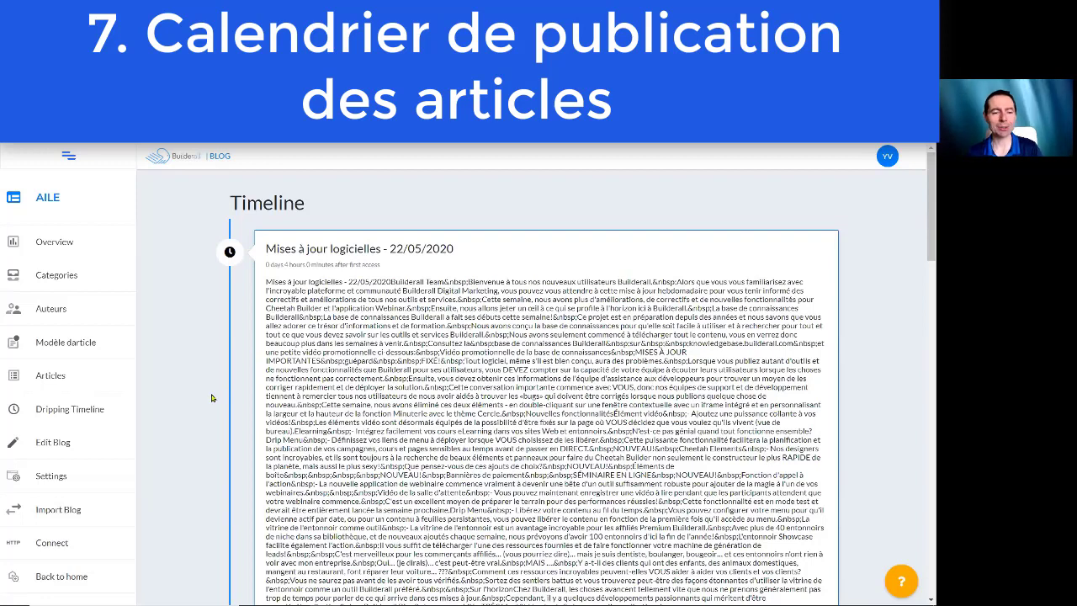
# Step: Set the AILE blog's description to "BLOG du mouvement AILE", replace its thumbnail with the Mouvement AILE logo and save
pyautogui.click(52, 443)
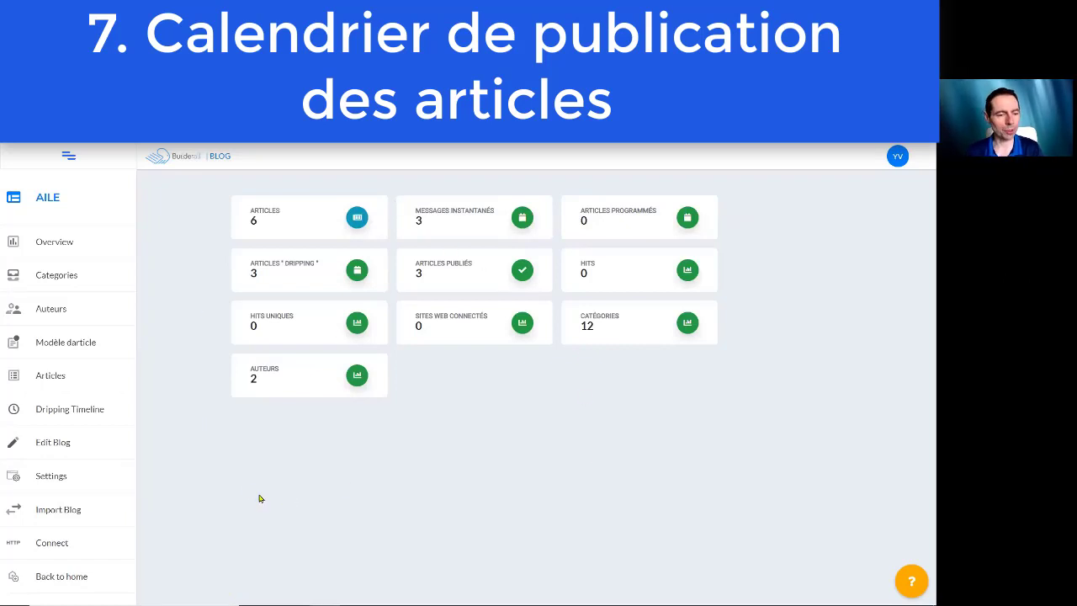
pyautogui.click(50, 443)
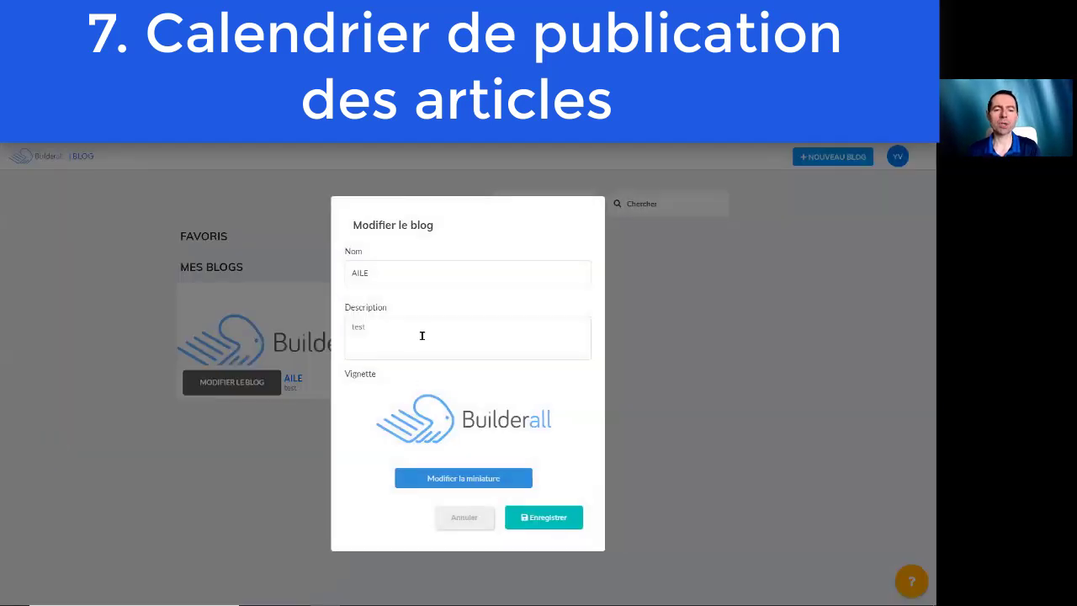
pyautogui.moveTo(385, 328); pyautogui.dragTo(341, 337)
pyautogui.press('BackSpace')
pyautogui.write('BLOG du mouvement AILE')
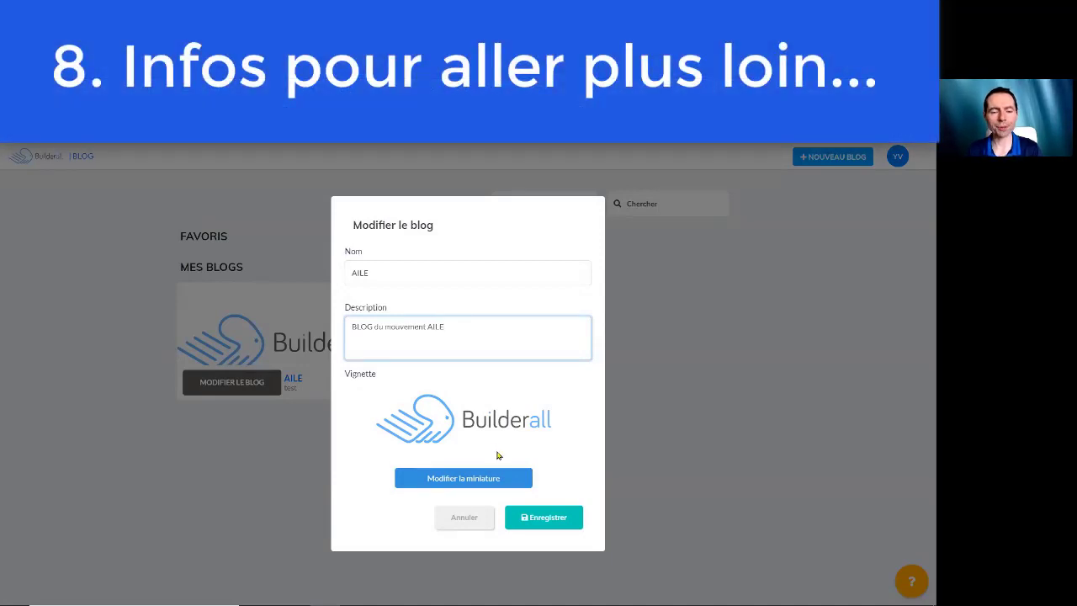
pyautogui.click(535, 517)
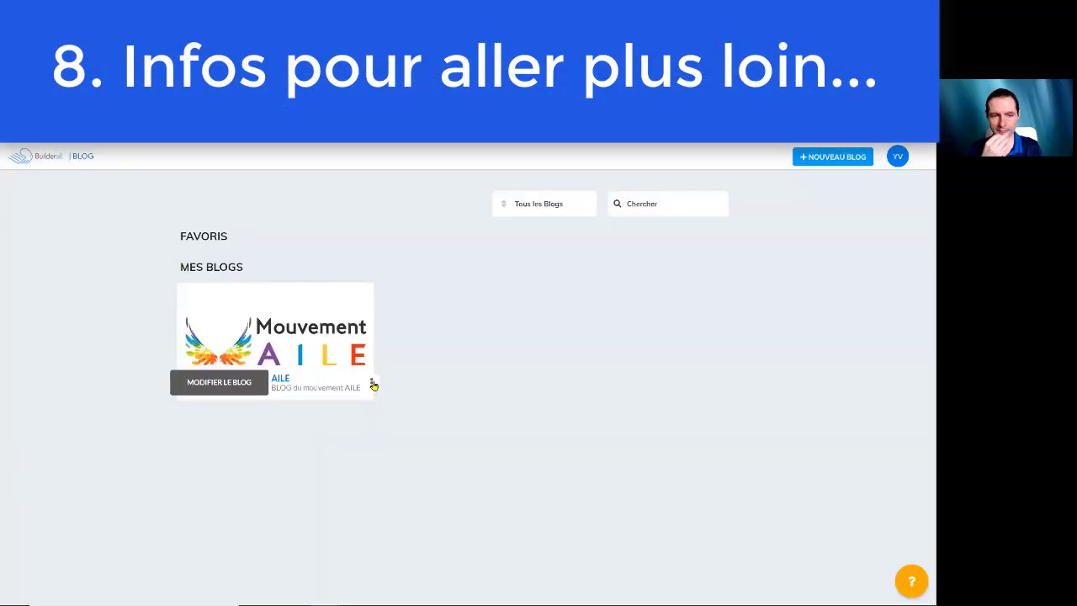
# Step: Rename the blog as "BLOG AILE" and save it
pyautogui.click(371, 382)
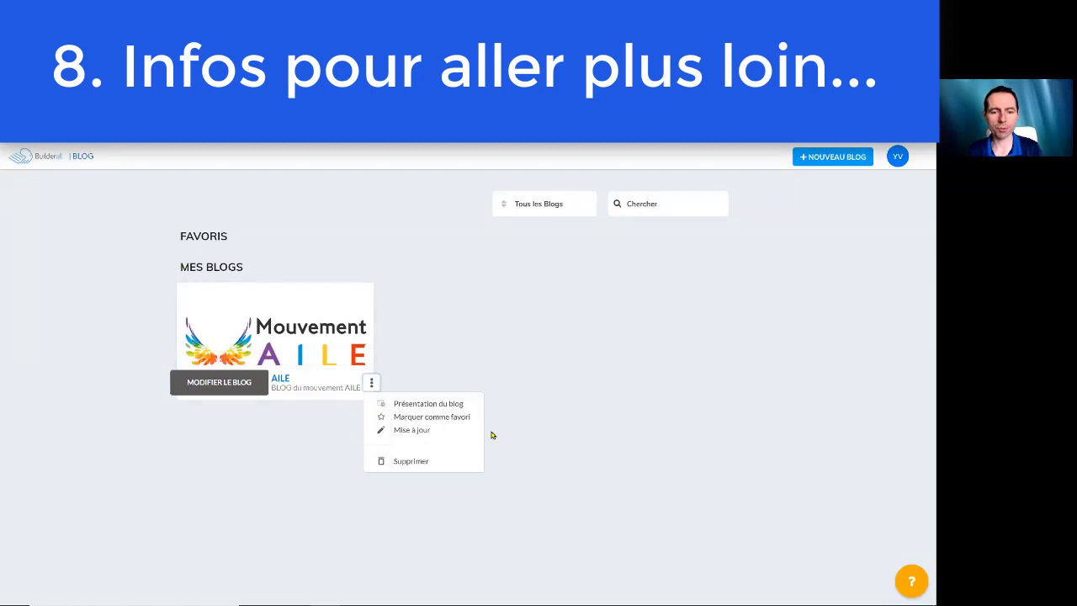
pyautogui.click(212, 381)
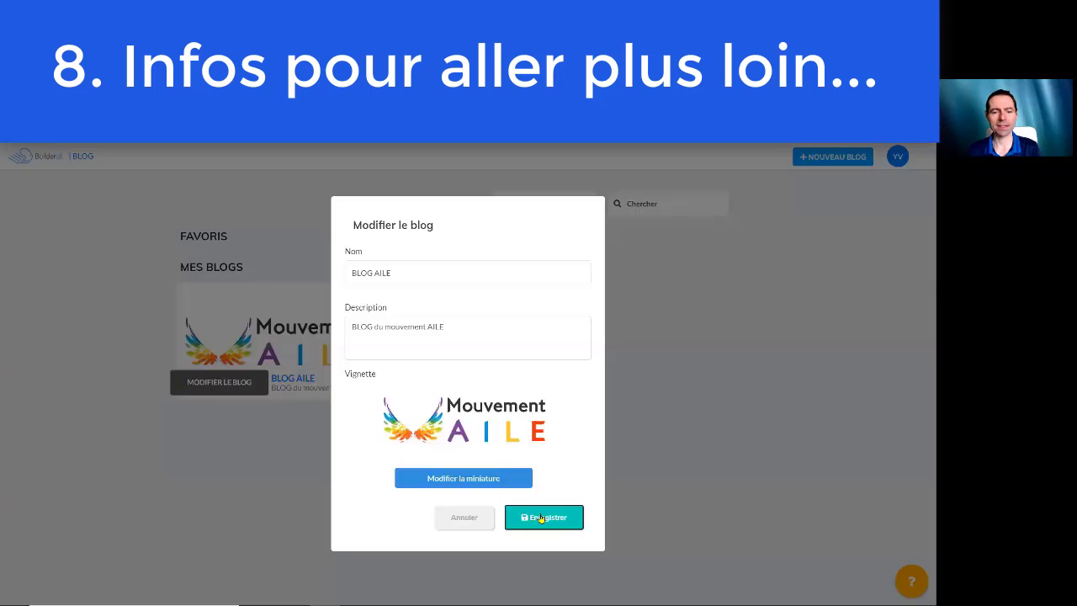
pyautogui.click(650, 485)
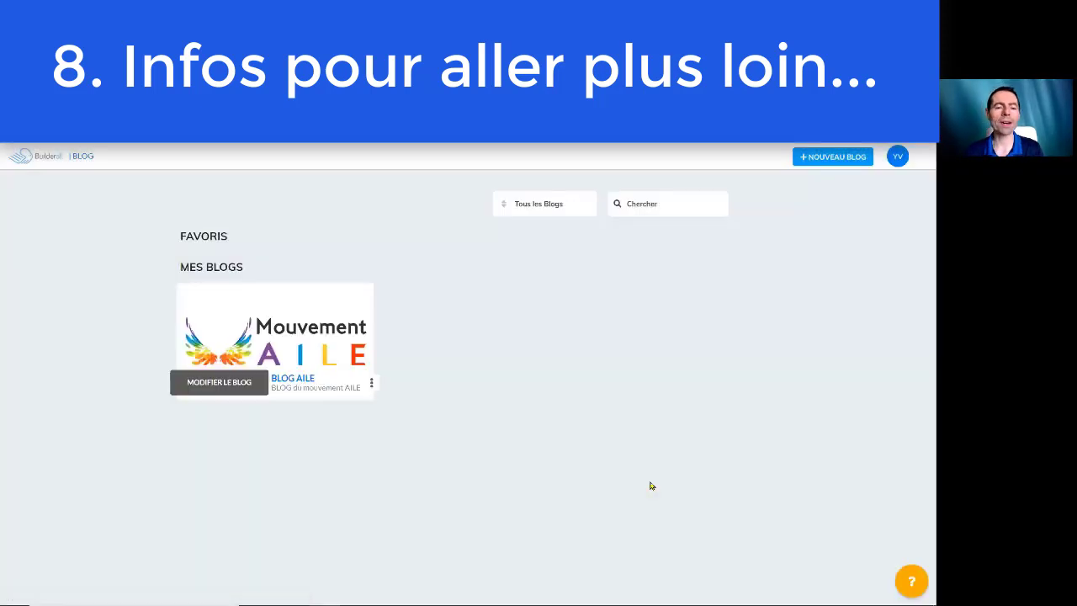
# Step: Connect BLOG AILE to the available website "Mouvement AILE", choosing the ready-made illustrated template instead of the blank one
pyautogui.click(371, 385)
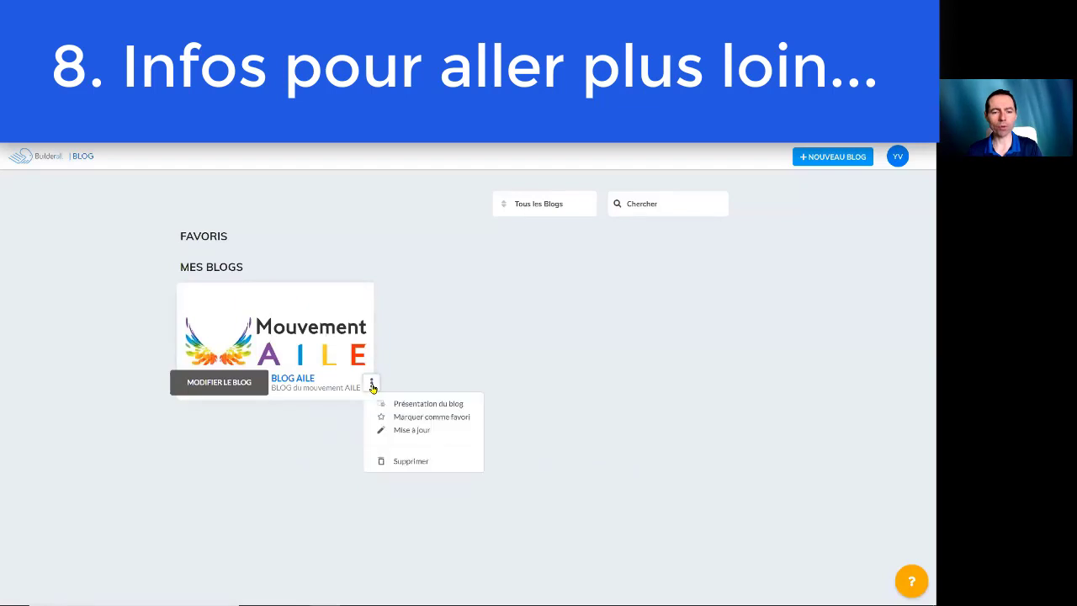
pyautogui.click(420, 404)
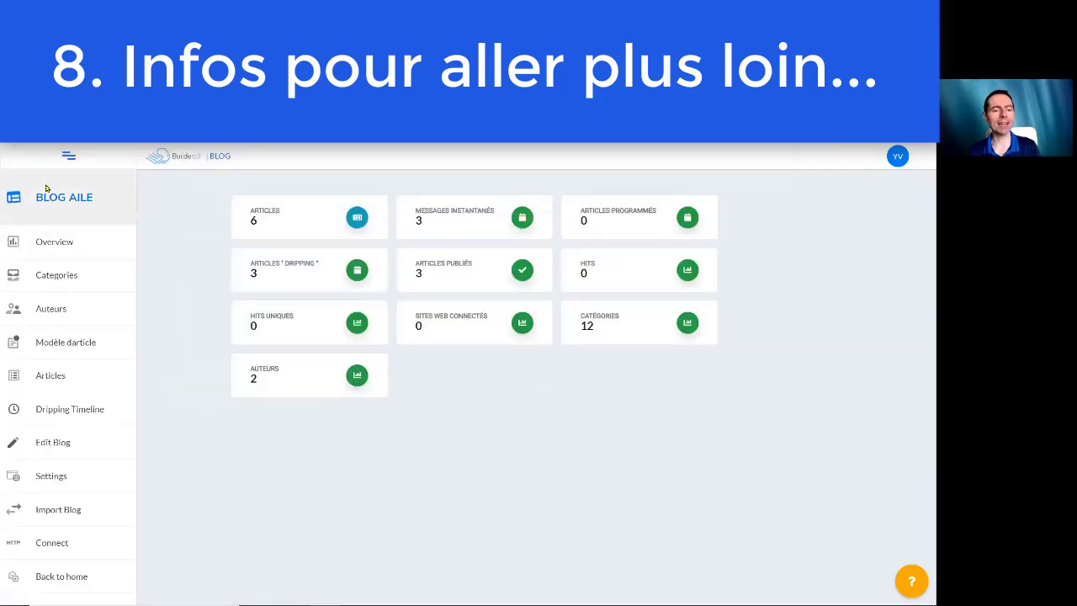
pyautogui.click(62, 515)
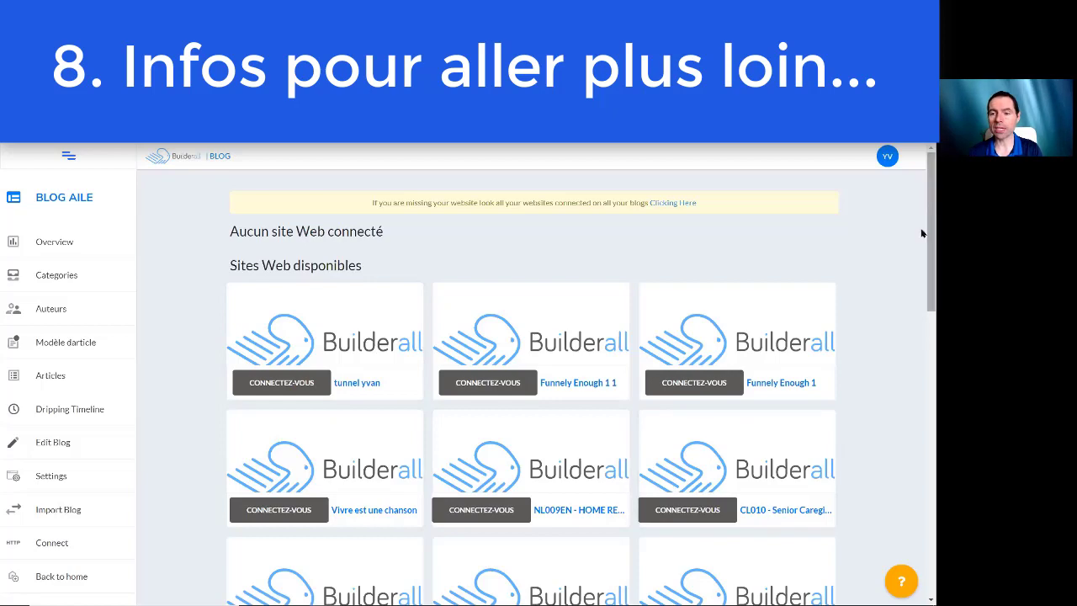
pyautogui.moveTo(921, 220); pyautogui.dragTo(921, 524)
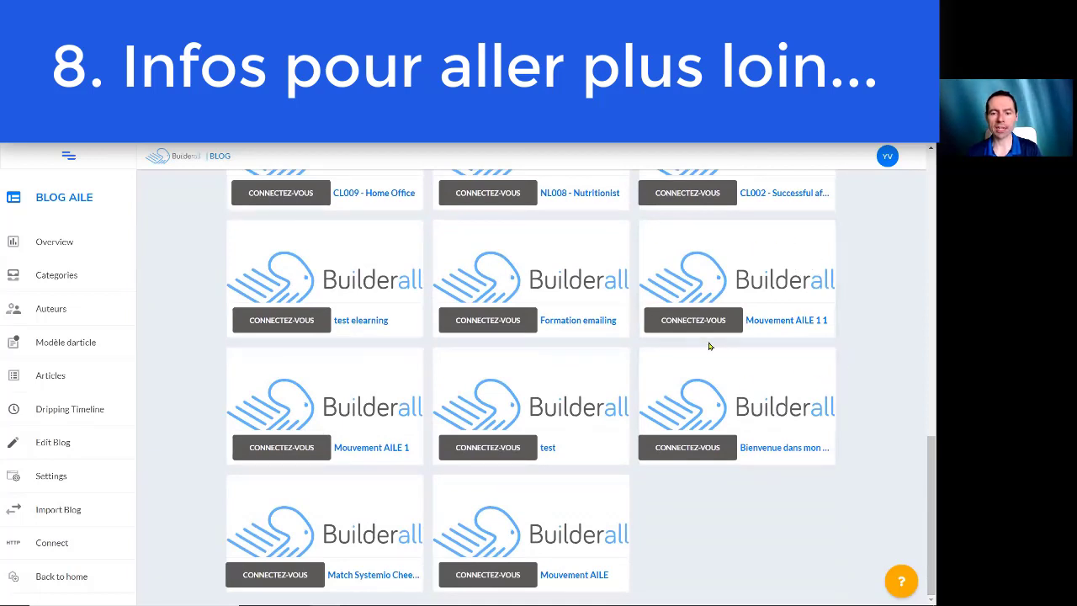
pyautogui.click(468, 575)
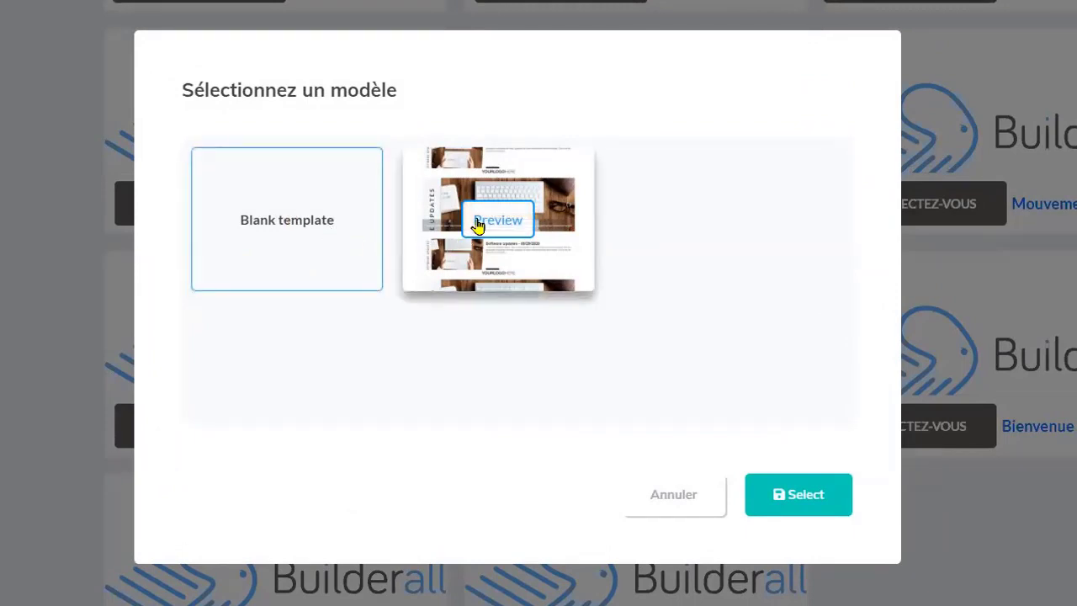
pyautogui.click(476, 229)
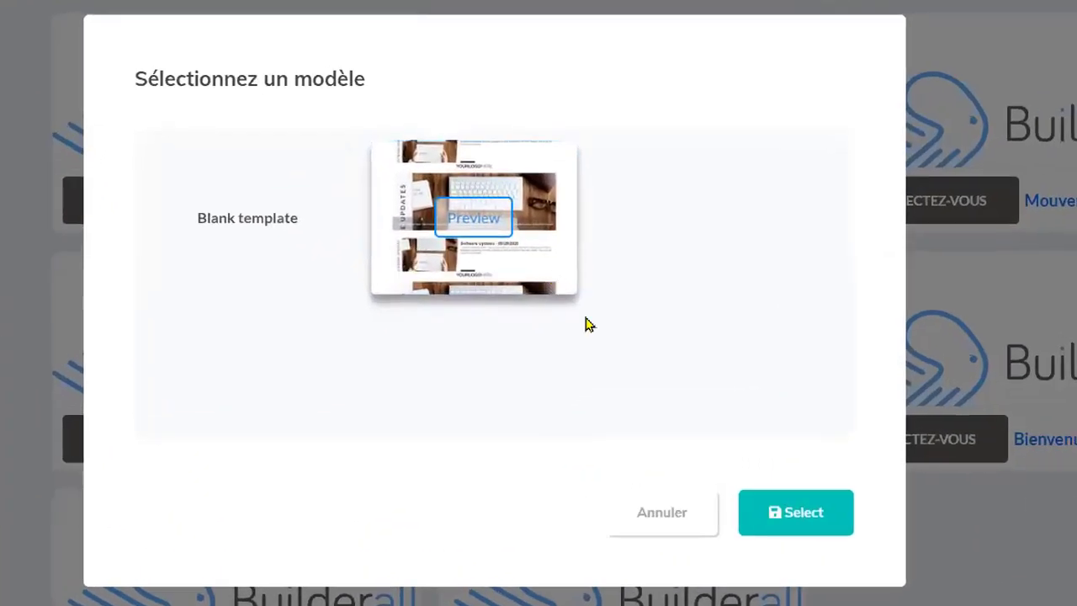
pyautogui.click(796, 513)
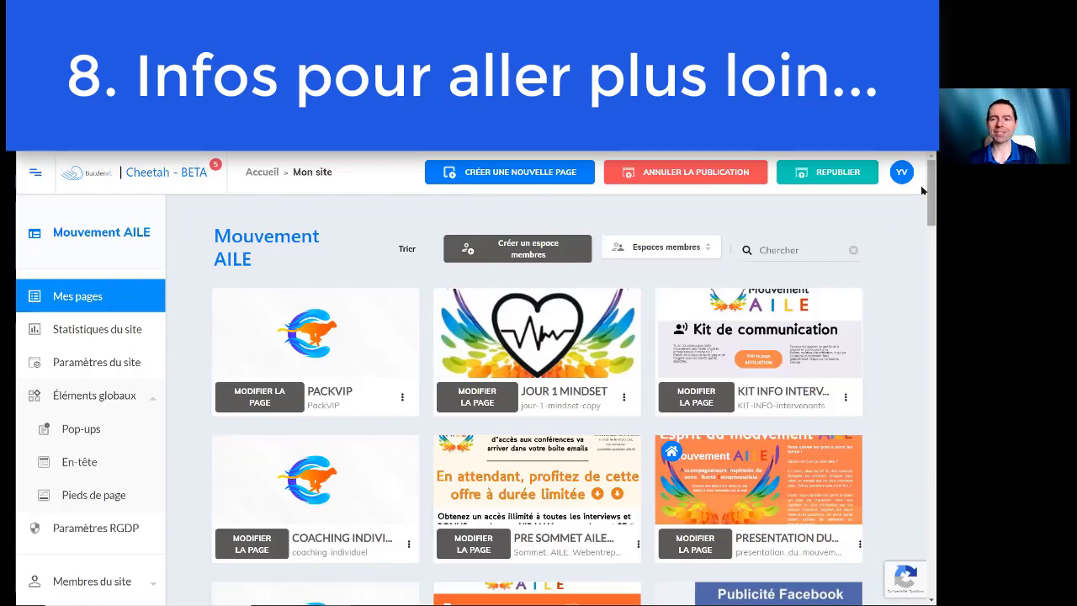
# Step: Look through the Mouvement AILE site's pages for the FEED and POST pages labelled Blog
pyautogui.scroll(-1, 922, 200)
pyautogui.moveTo(922, 200); pyautogui.dragTo(922, 377)
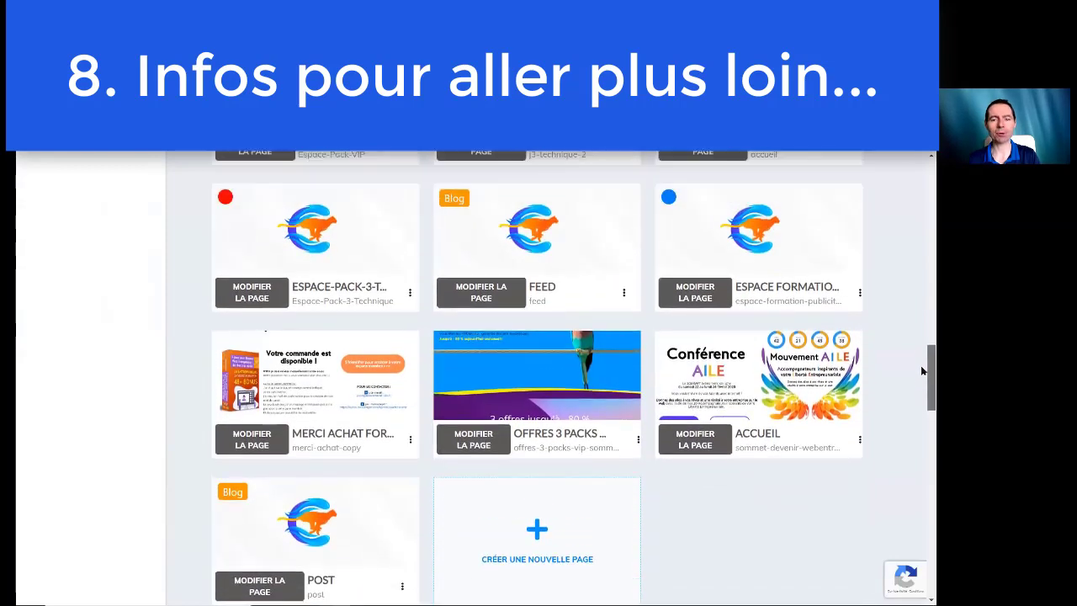
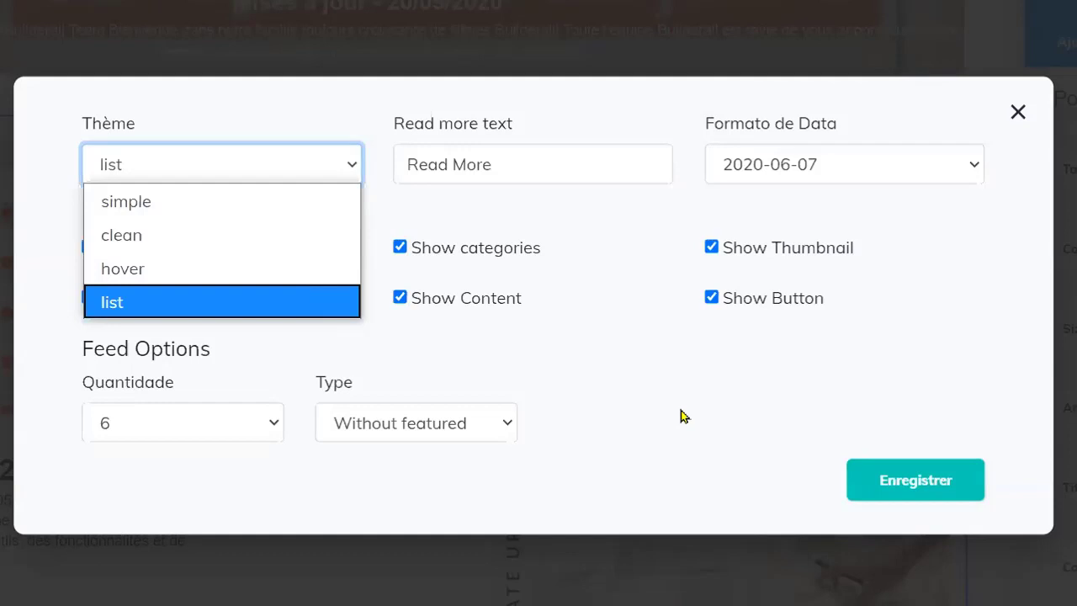
# Step: Keep the feed's list theme, set its read more text to "Lire plus ..." and choose the date format 07/06/2020
pyautogui.click(686, 426)
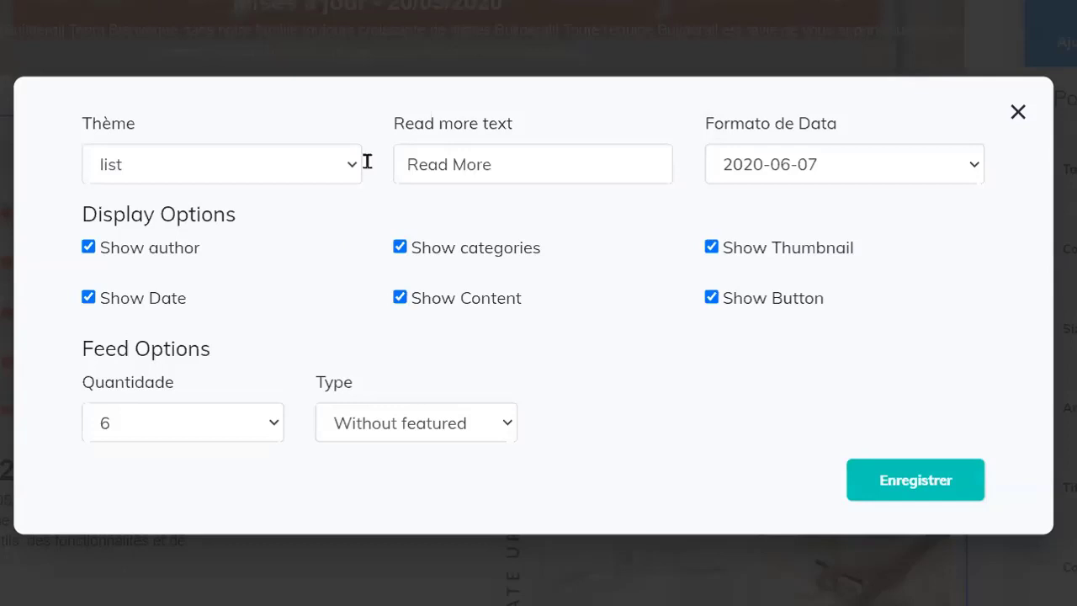
pyautogui.press('Tab')
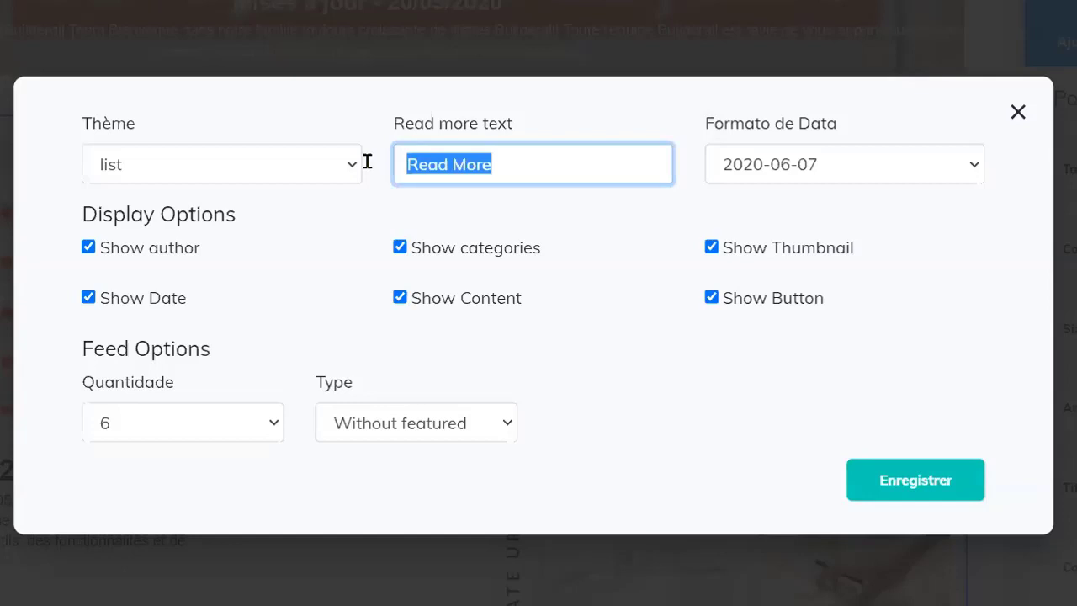
pyautogui.write('Lire plus ...')
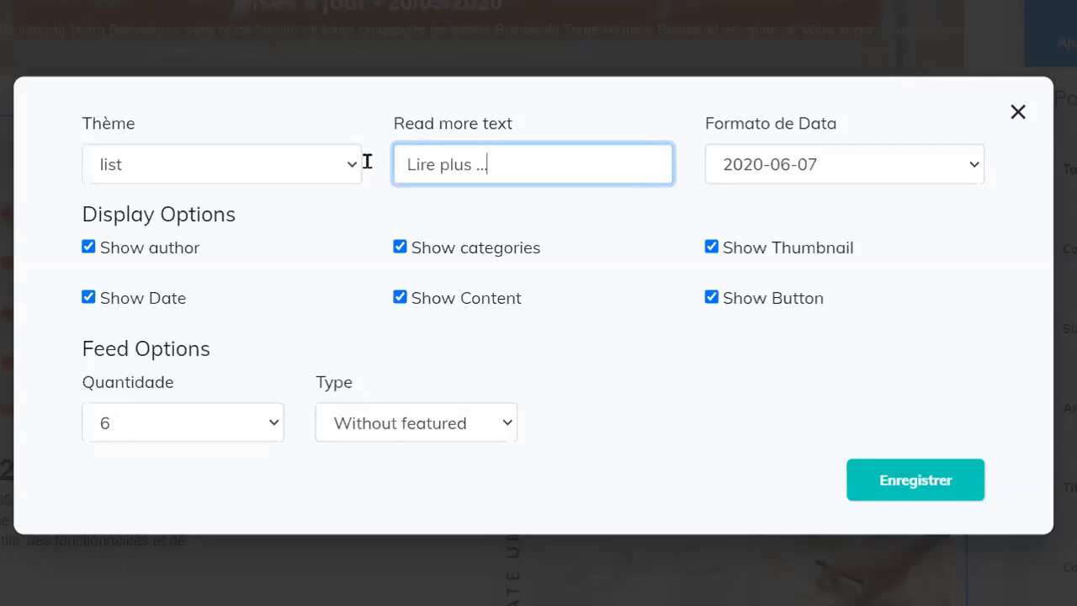
pyautogui.press('Tab')
pyautogui.hotkey('alt', 'Down')
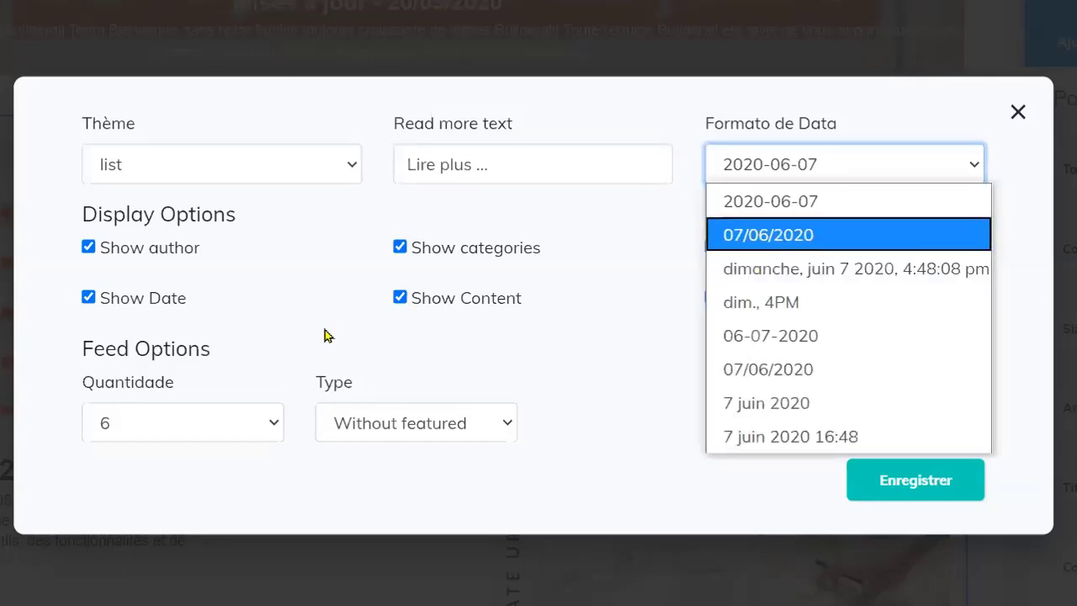
pyautogui.press('Return')
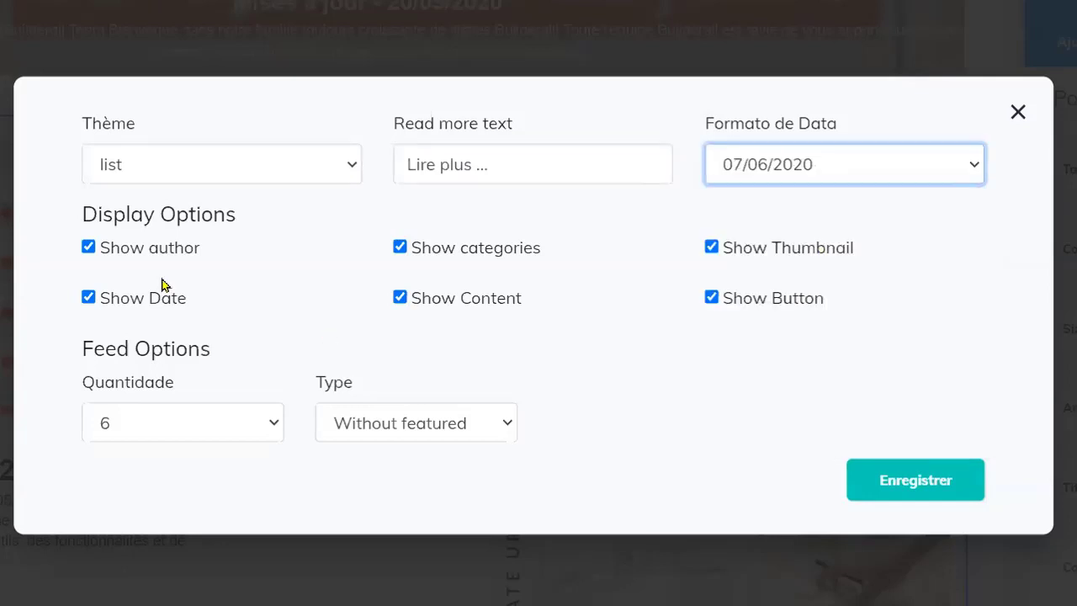
# Step: Hide the date in the feed, keep quantity 6 and type Without featured, and apply the feed settings
pyautogui.click(88, 297)
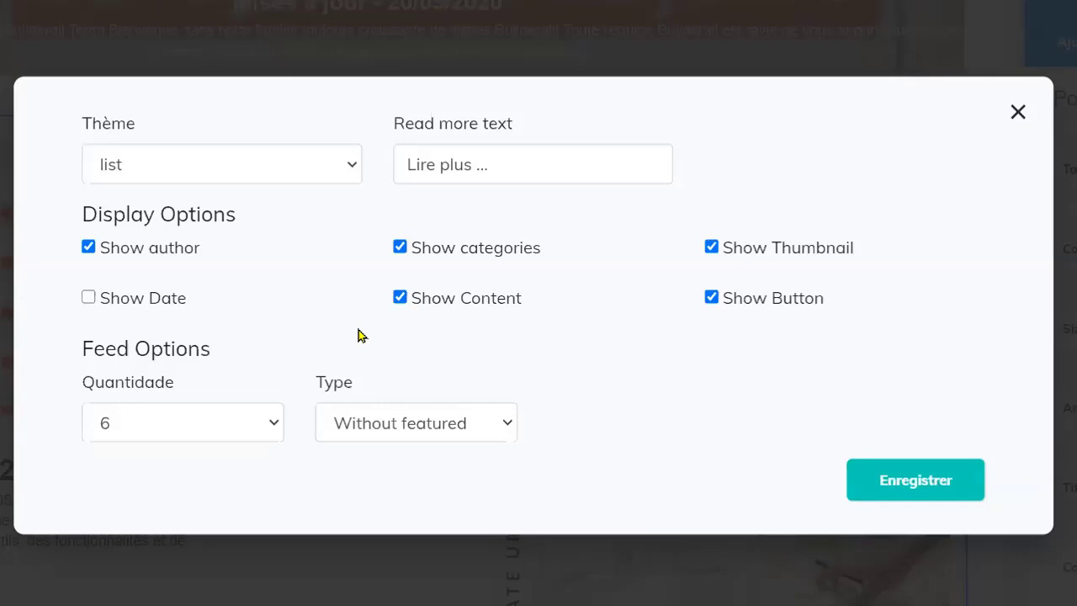
pyautogui.click(279, 429)
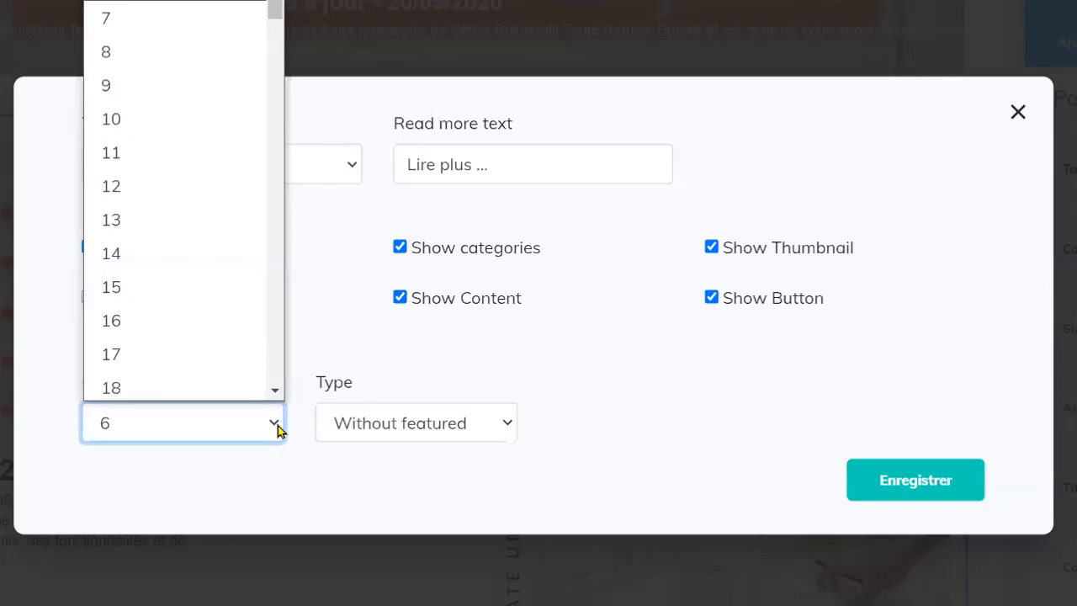
pyautogui.click(311, 482)
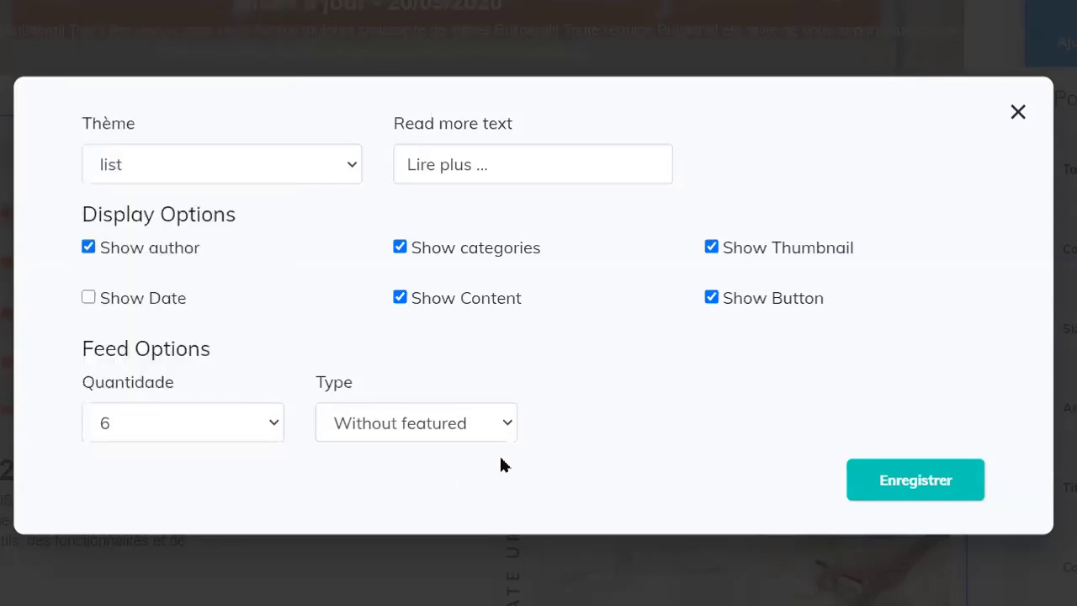
pyautogui.click(509, 423)
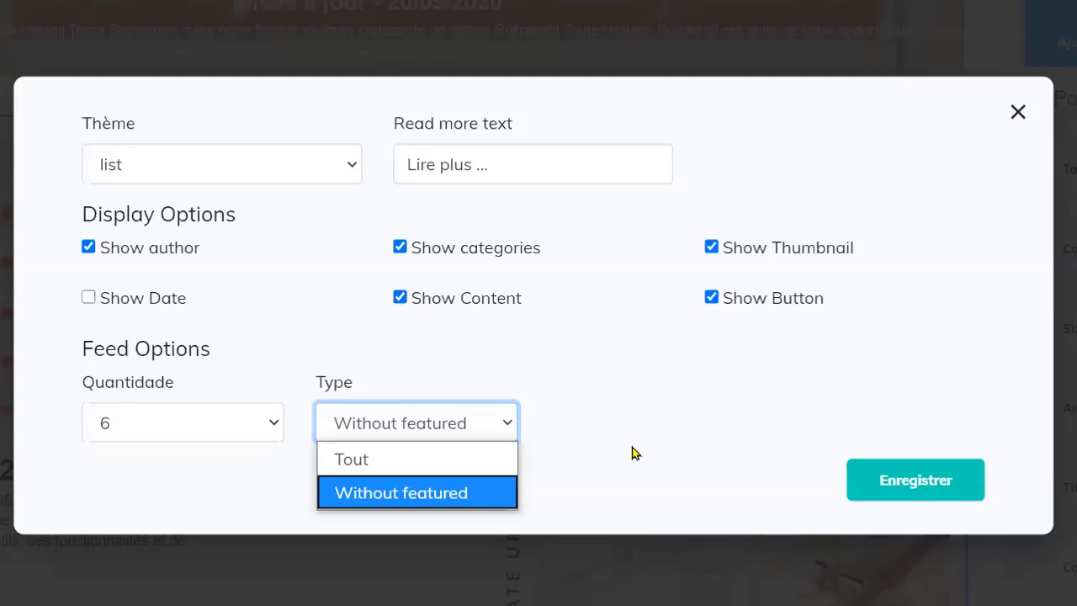
pyautogui.click(658, 455)
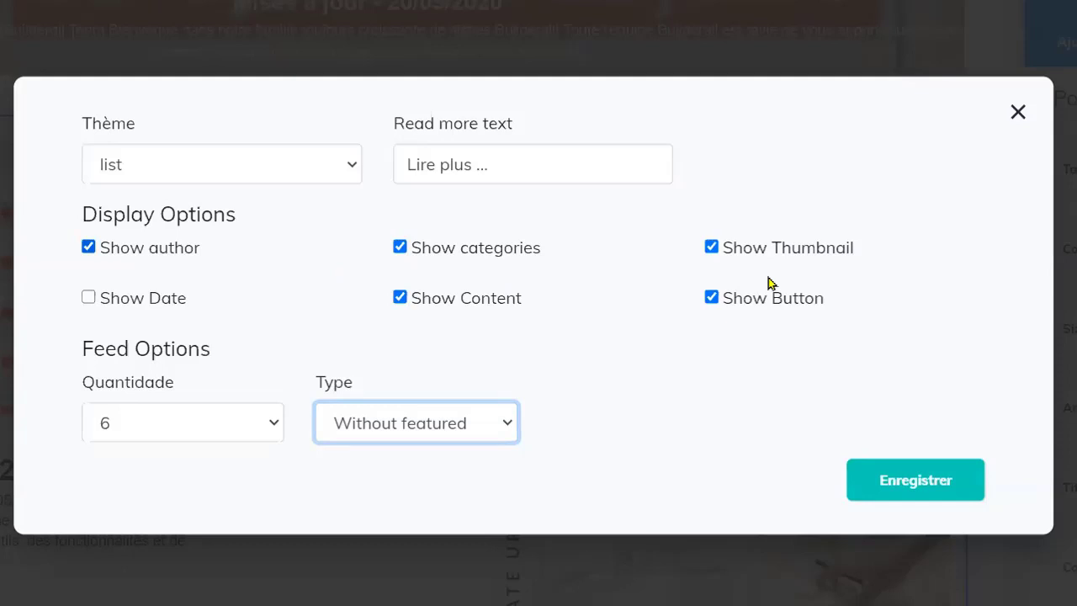
pyautogui.click(476, 329)
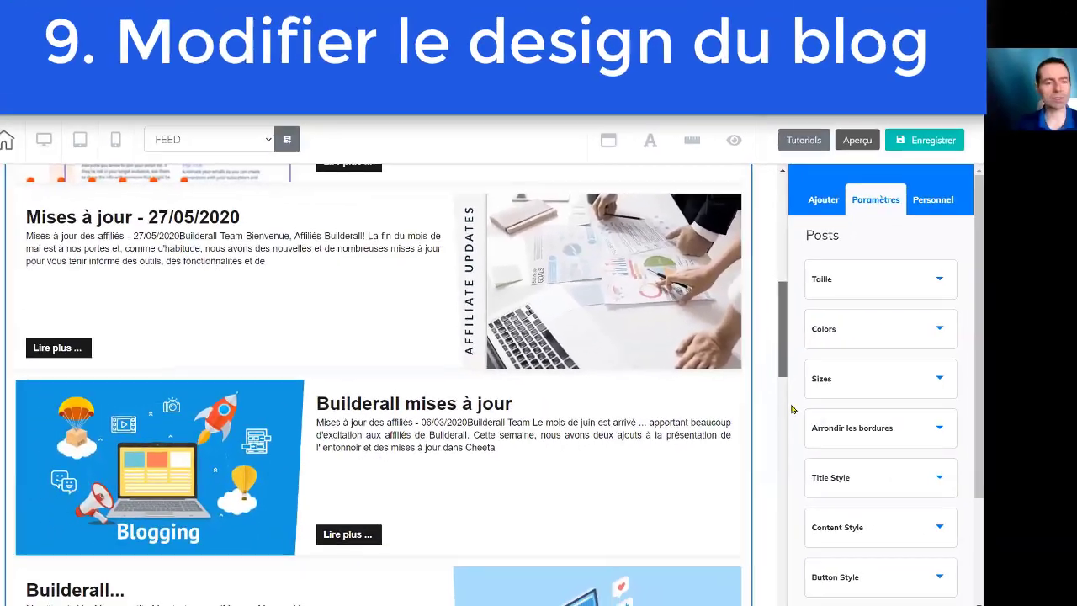
# Step: Examine the article feed's layout and the content height option in the Posts size settings
pyautogui.scroll(-5, 791, 409)
pyautogui.scroll(3, 421, 437)
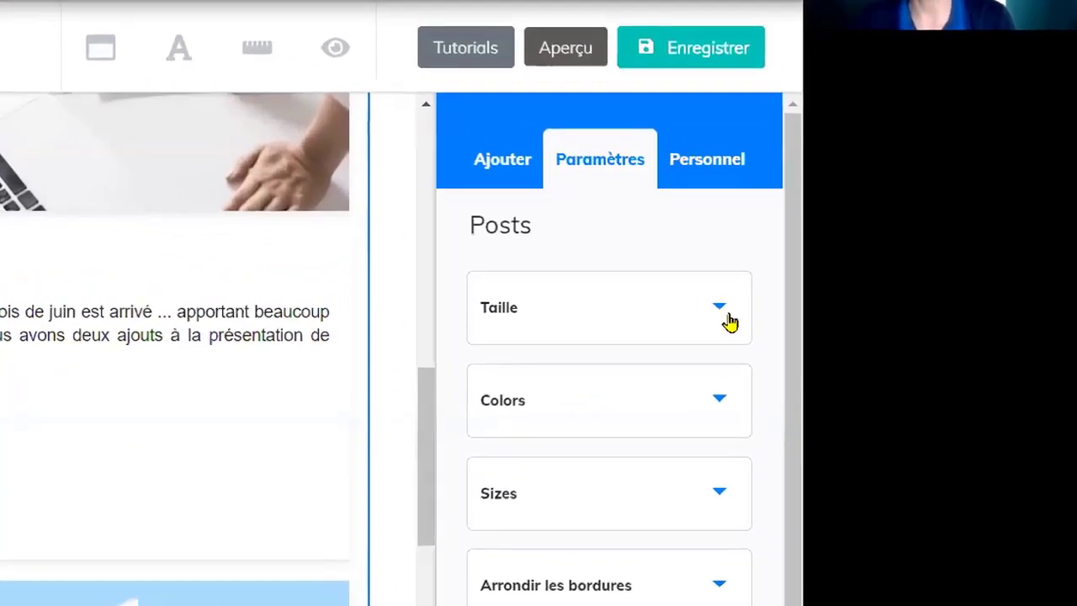
pyautogui.click(754, 345)
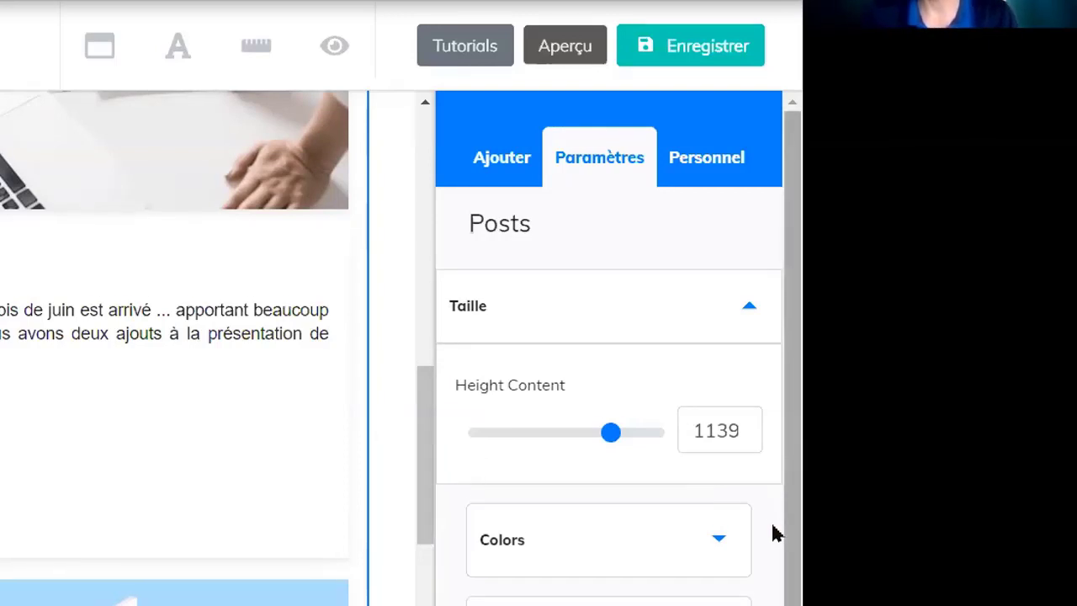
pyautogui.scroll(-2, 774, 429)
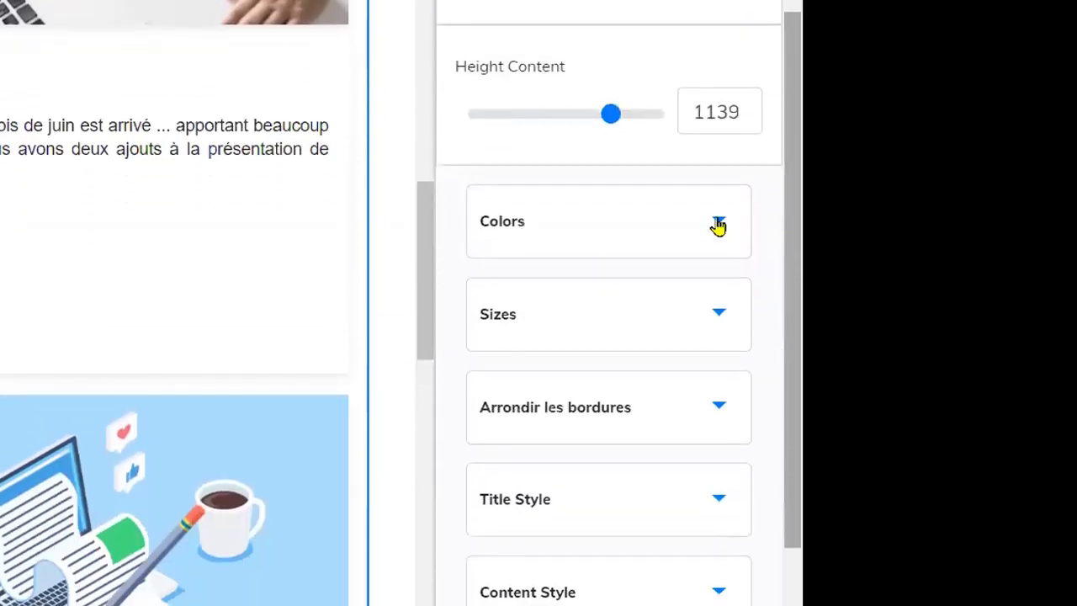
# Step: Change Color 5 of the Posts element, used for the "Lire plus ..." buttons, to blue 4781FC
pyautogui.click(731, 245)
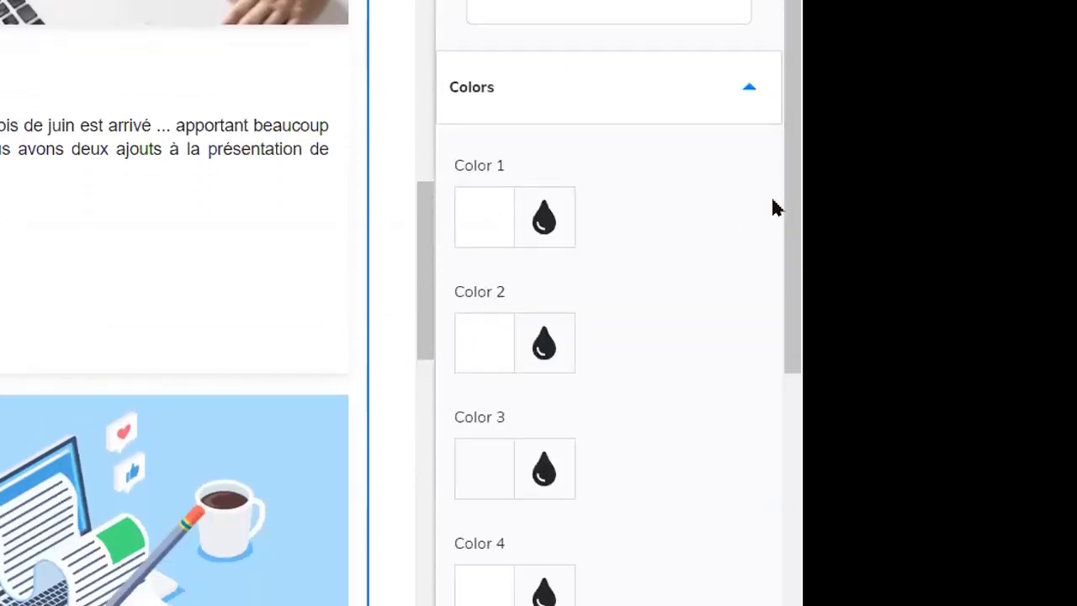
pyautogui.scroll(-1, 774, 332)
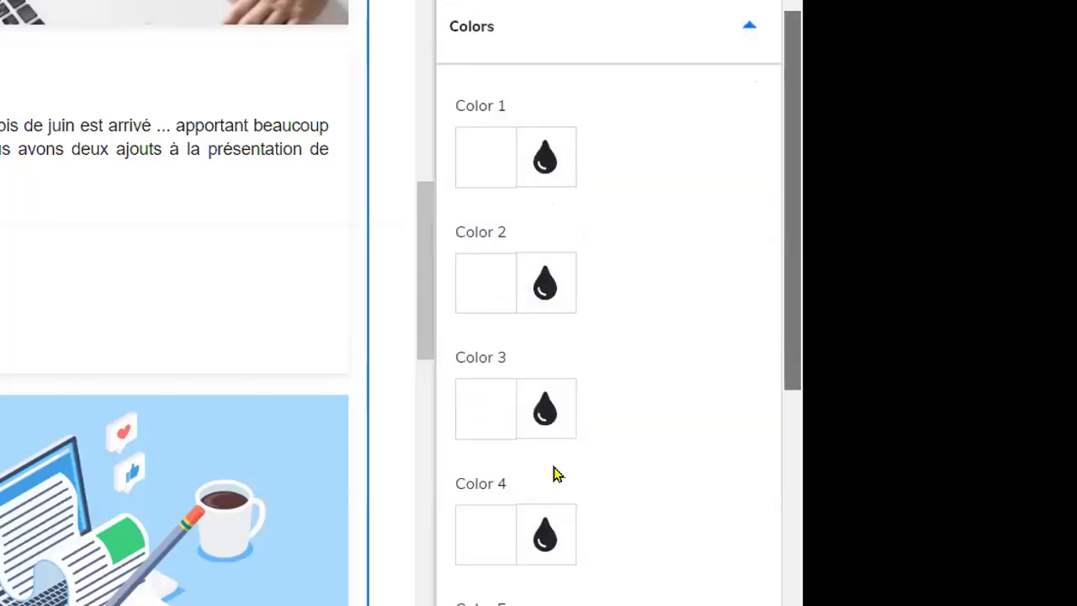
pyautogui.scroll(-3, 483, 388)
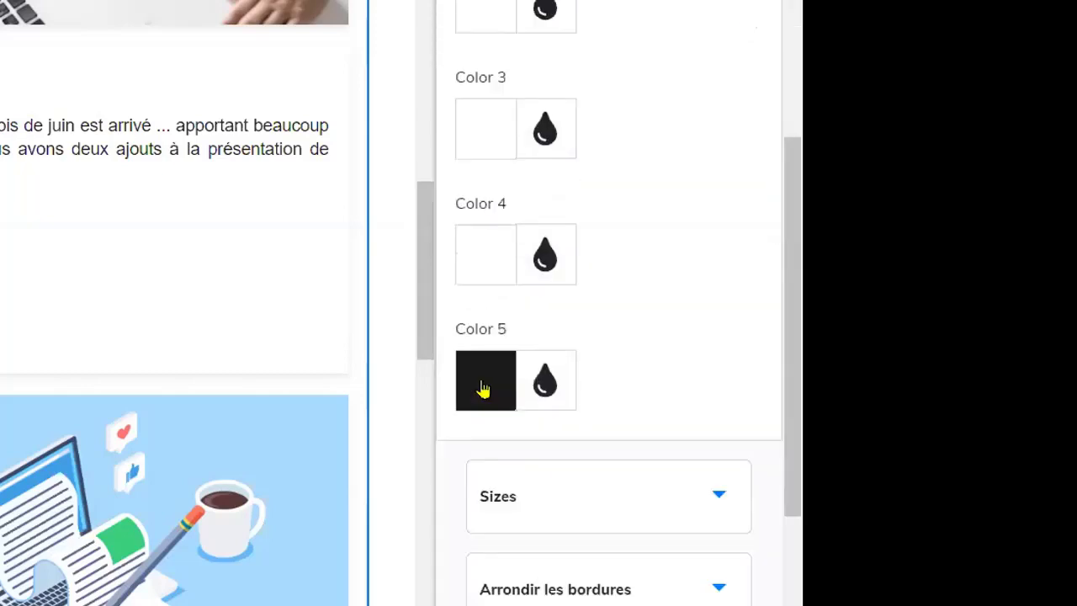
pyautogui.click(483, 388)
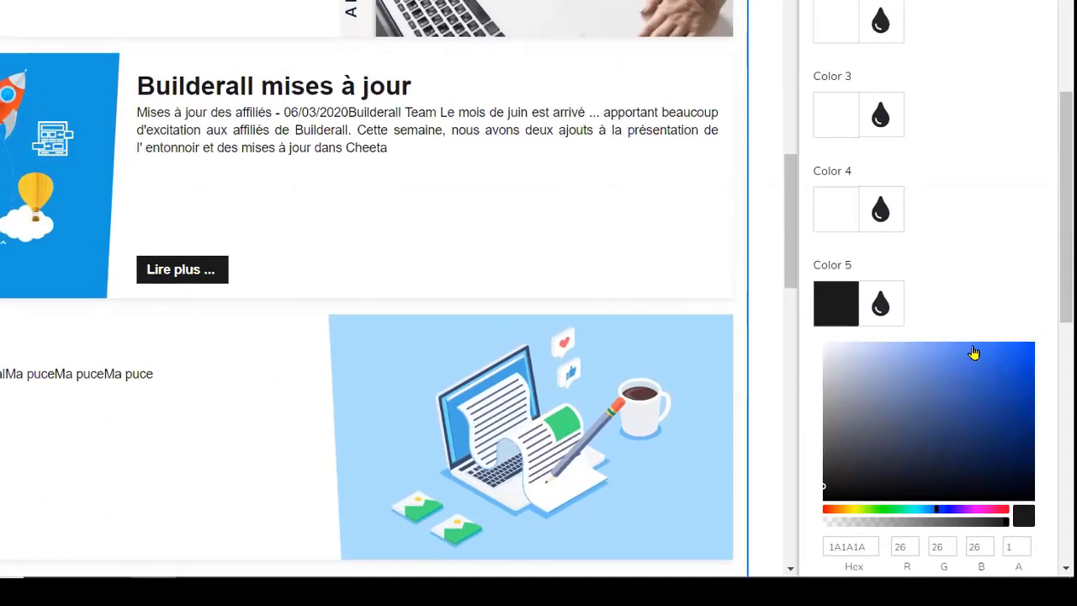
pyautogui.click(943, 261)
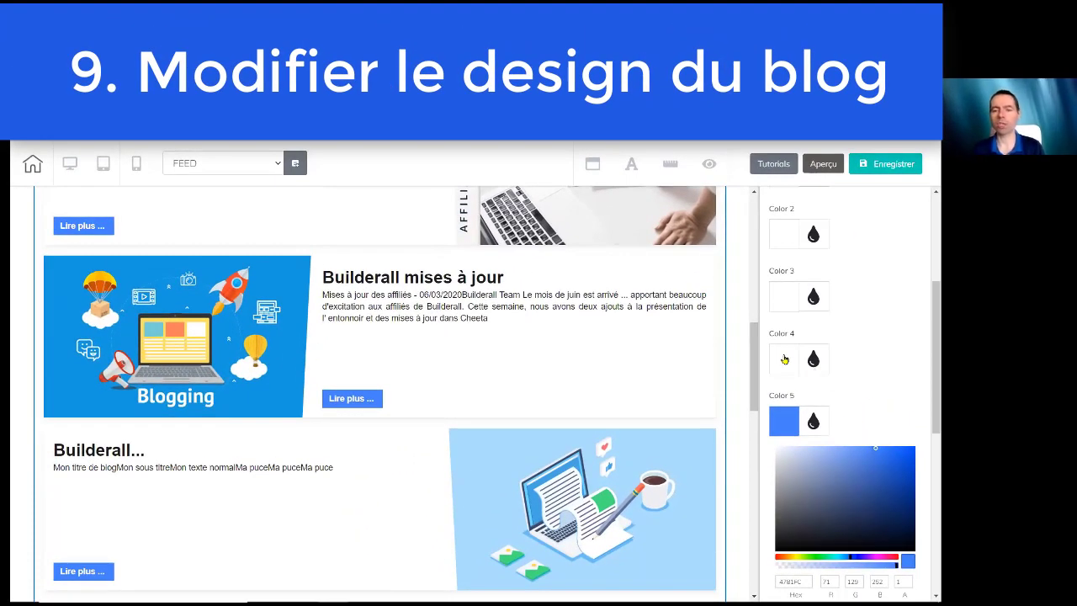
# Step: Set Color 4 of the Posts element to pale pink FAE2E2
pyautogui.click(784, 361)
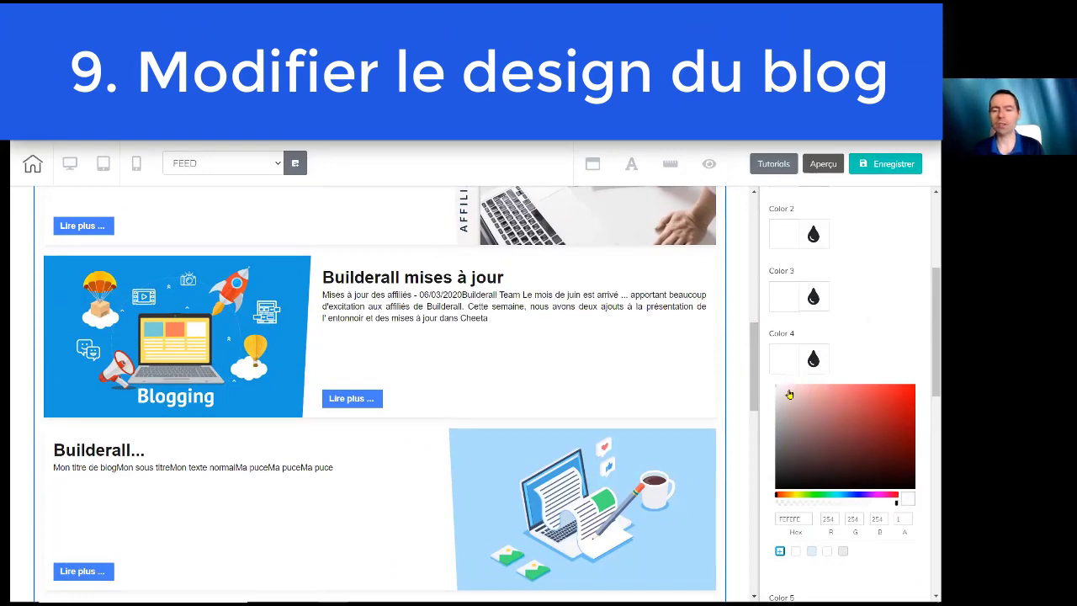
pyautogui.click(788, 390)
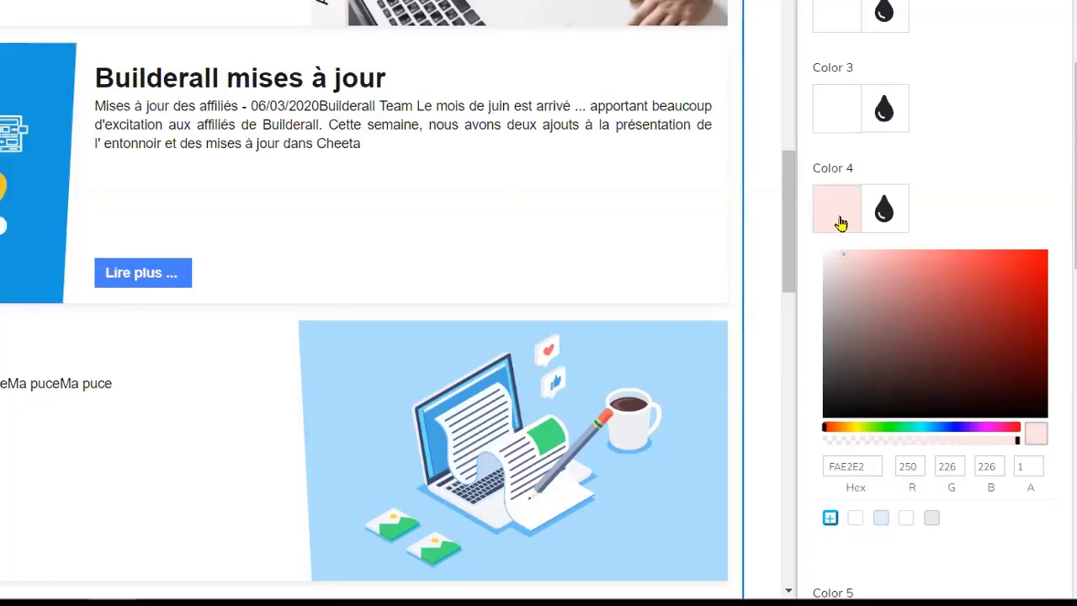
pyautogui.click(845, 254)
# Step: Set Color 2 of the Posts element, used for the article card backgrounds, to pale blue EAF6FF
pyautogui.click(848, 308)
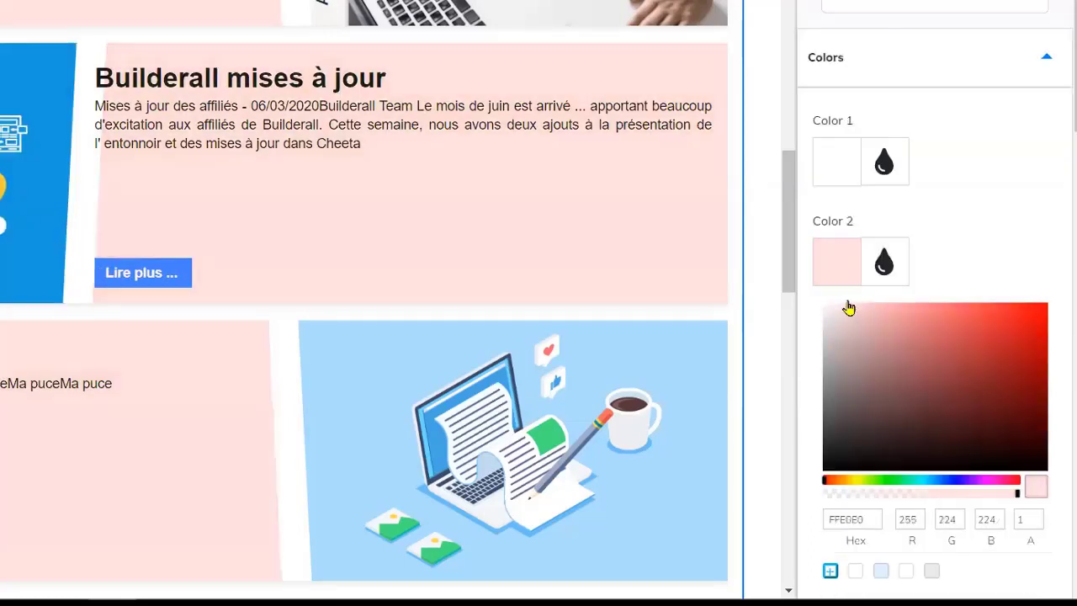
pyautogui.click(840, 305)
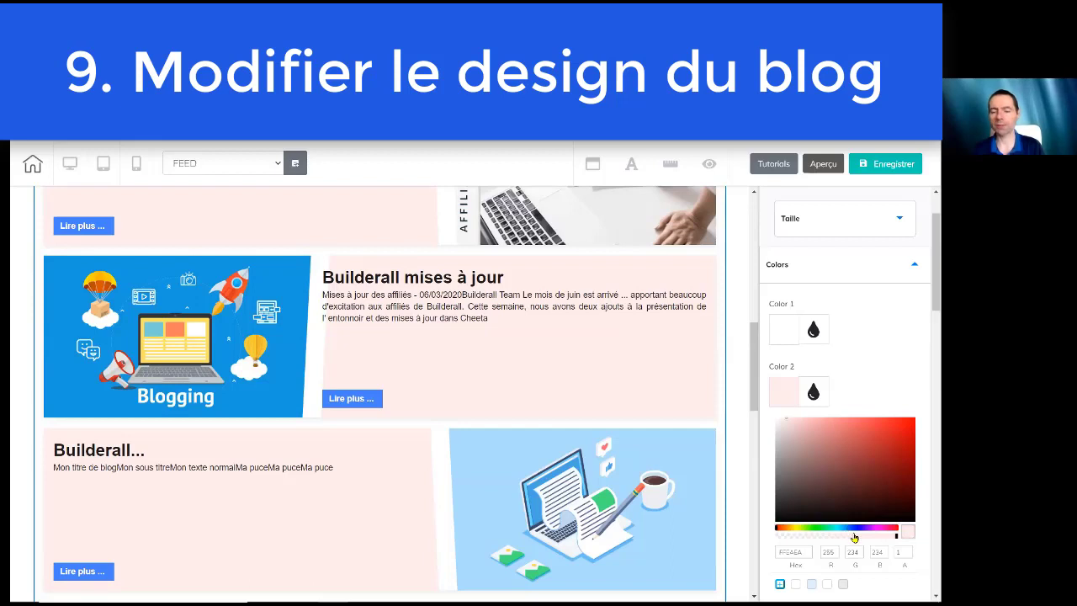
pyautogui.click(852, 529)
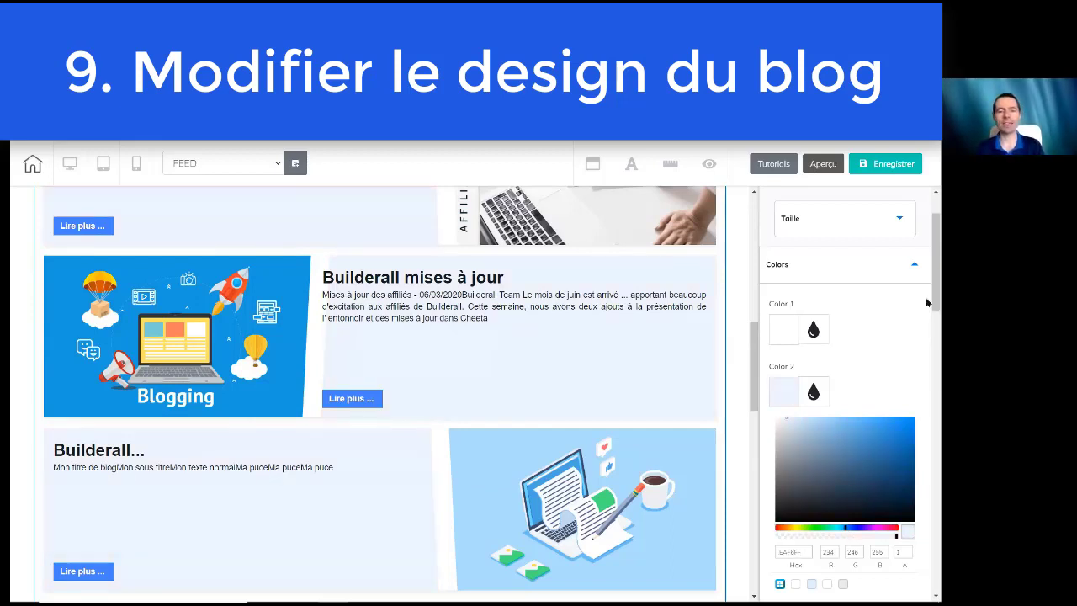
# Step: Set Color 1 of the Posts element, used for the slanted strip beside the article images, to light blue 6FD2FF
pyautogui.scroll(1, 927, 259)
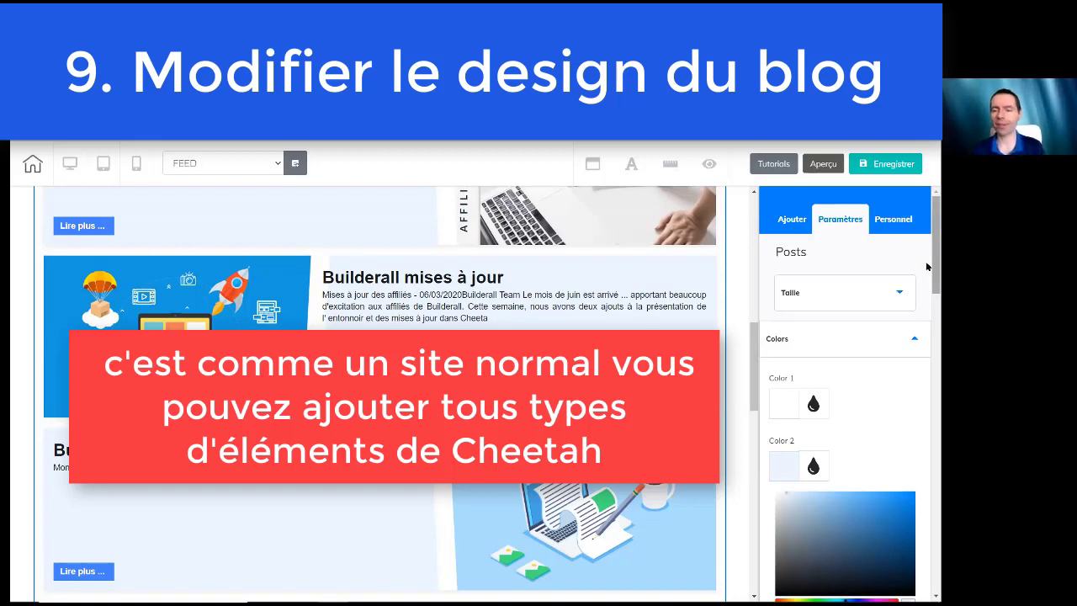
pyautogui.scroll(-3, 927, 268)
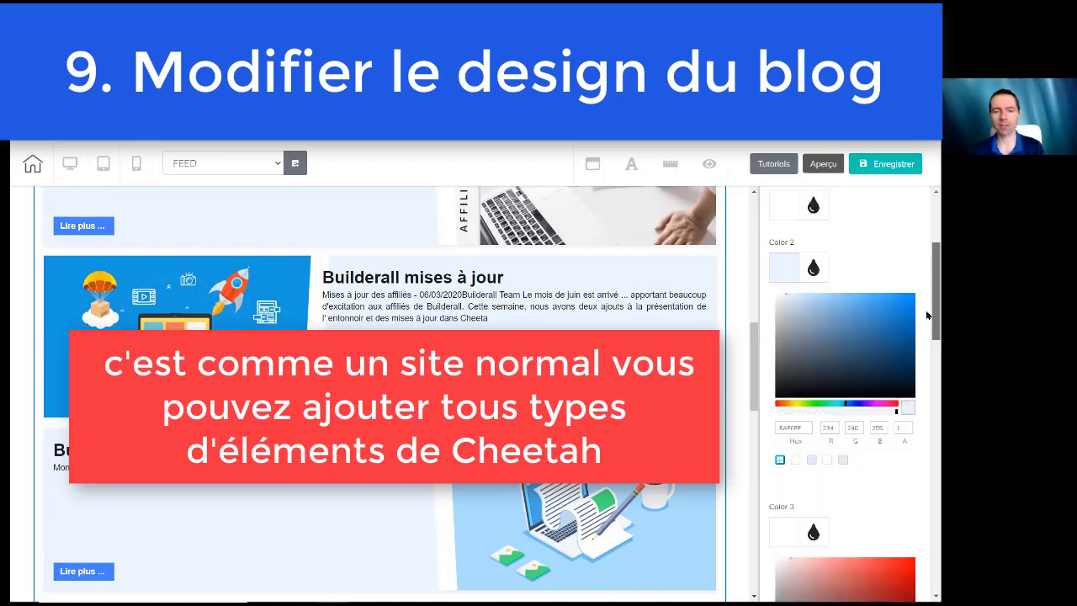
pyautogui.scroll(3, 927, 268)
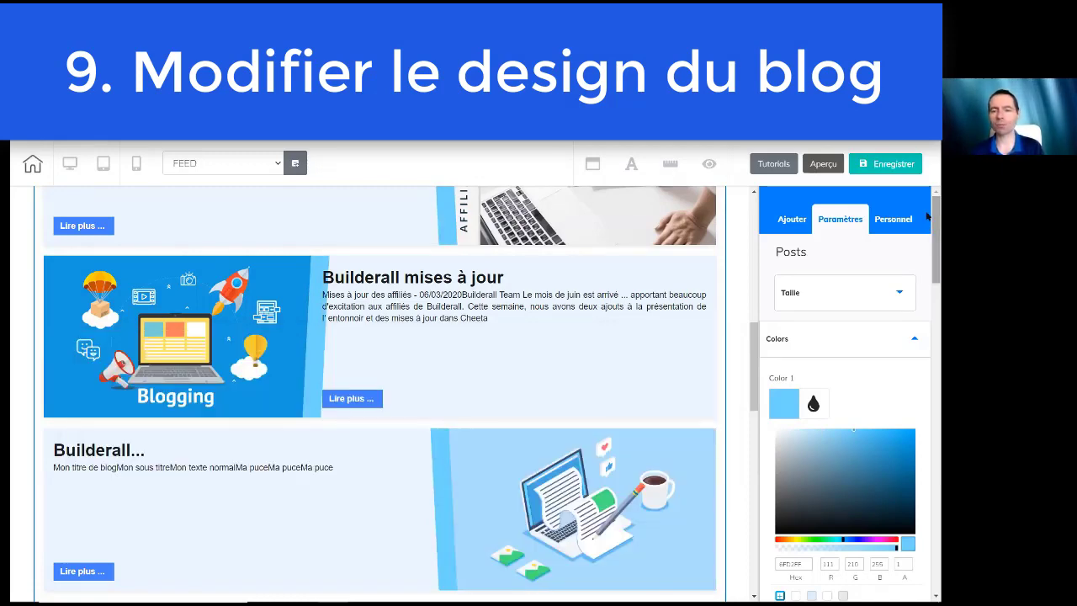
# Step: Examine the Posts element's size options and its border, title, content, button, author and category style sections
pyautogui.scroll(-10, 927, 217)
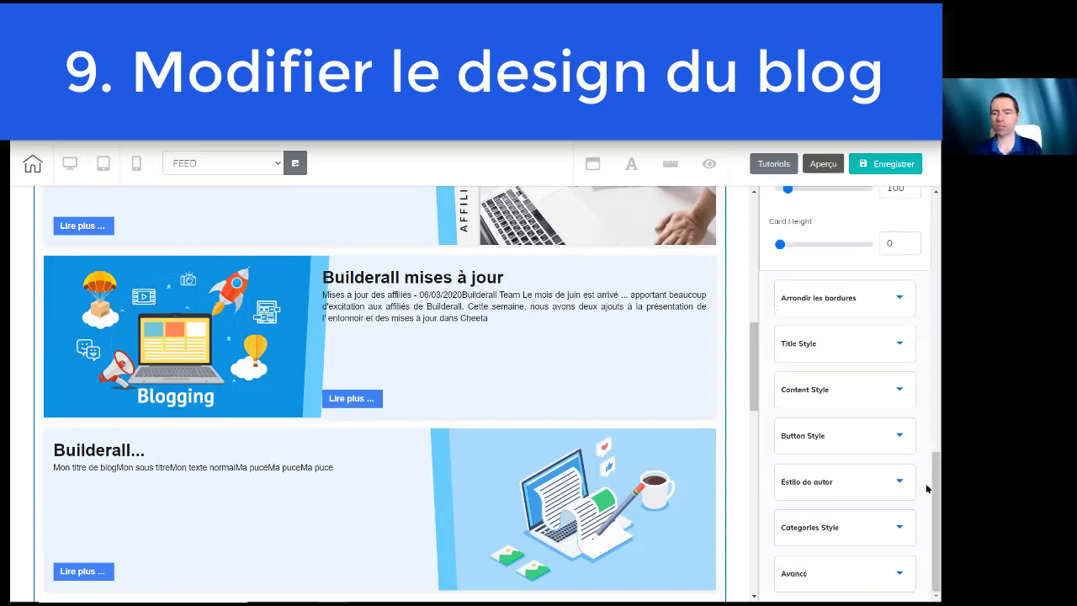
pyautogui.scroll(5, 926, 421)
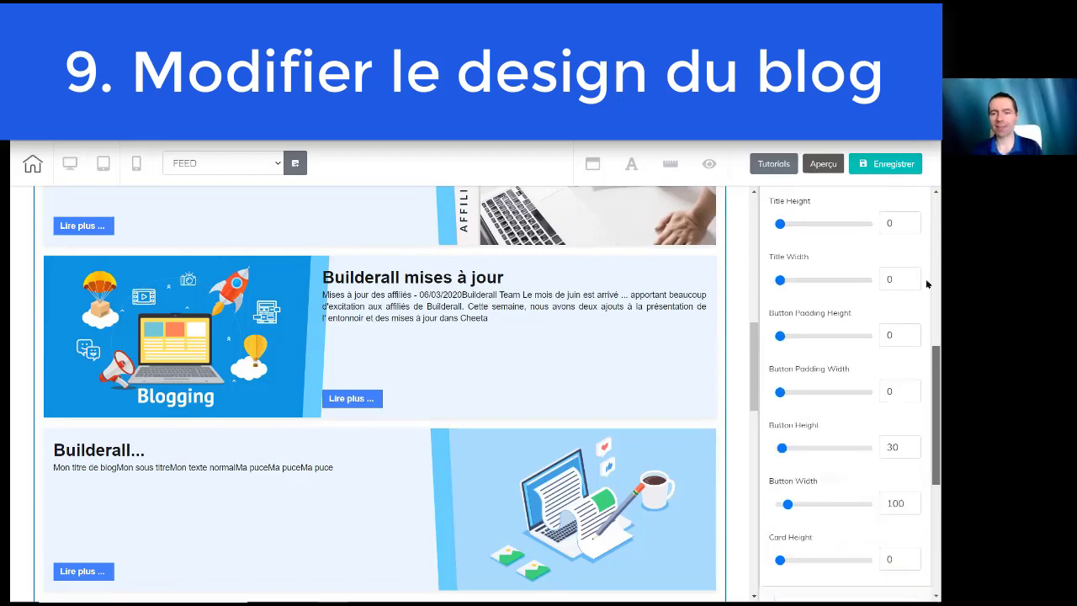
pyautogui.scroll(4, 926, 277)
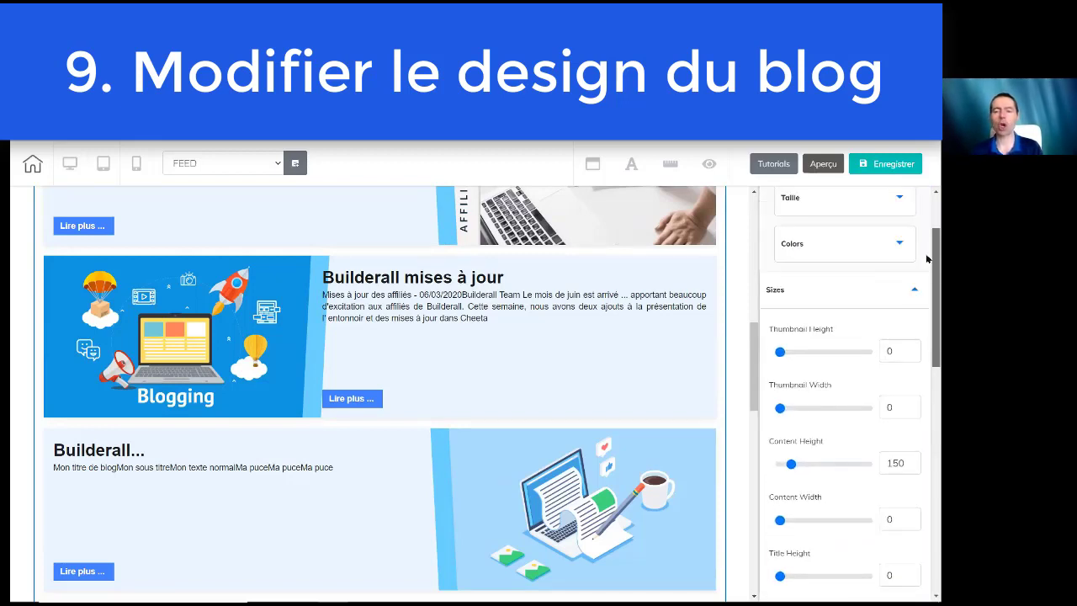
pyautogui.scroll(1, 927, 261)
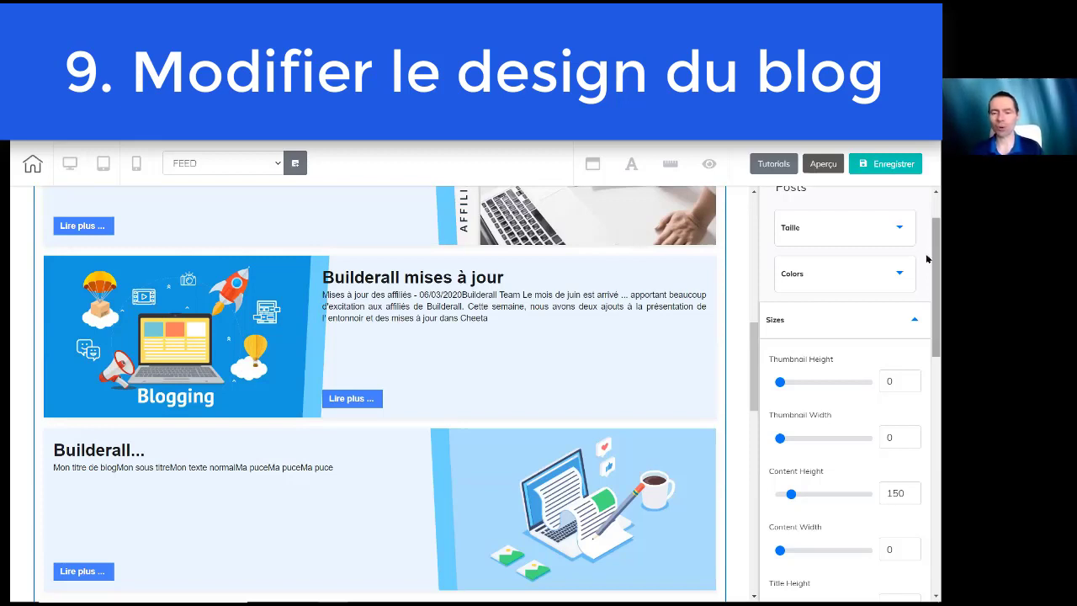
pyautogui.scroll(-1, 927, 259)
pyautogui.scroll(-1, 927, 280)
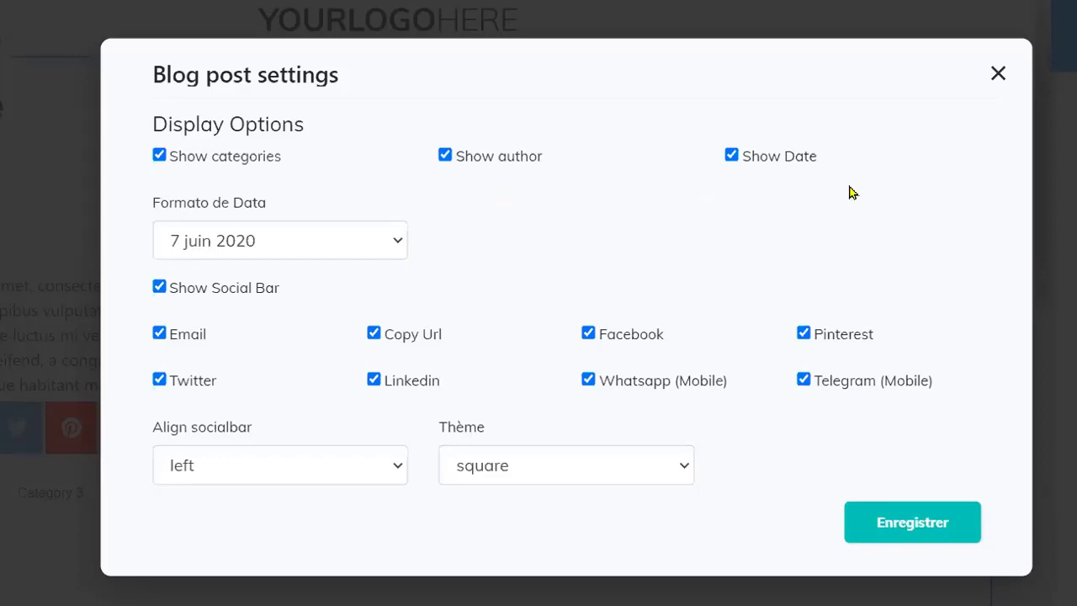
# Step: Set the blog post's social bar theme to circle, keeping left alignment and the date shown, and save the settings
pyautogui.click(732, 157)
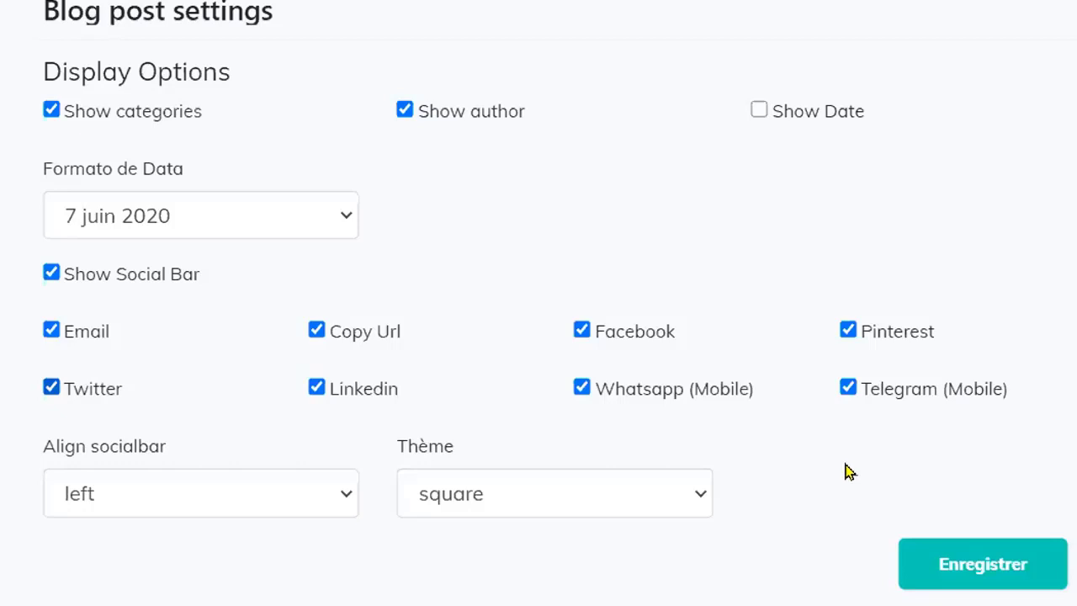
pyautogui.click(703, 498)
pyautogui.click(586, 539)
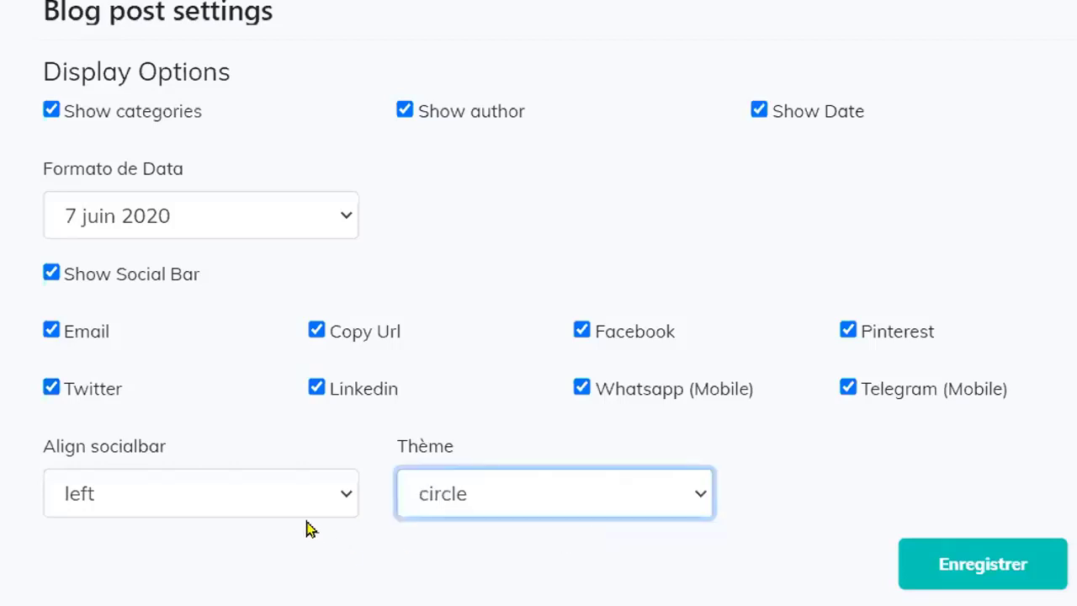
pyautogui.click(345, 496)
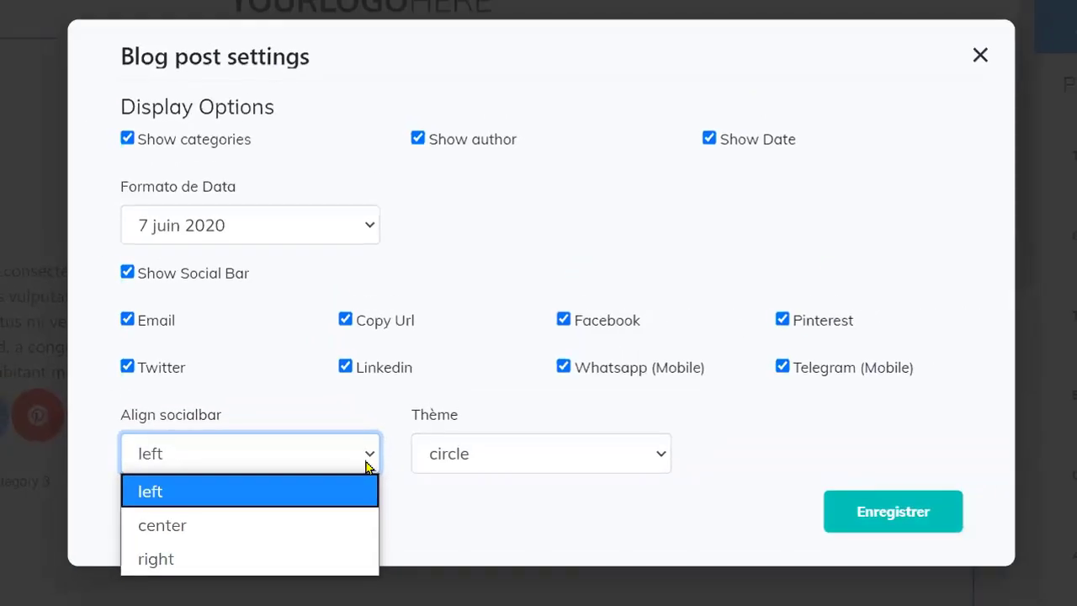
pyautogui.click(885, 526)
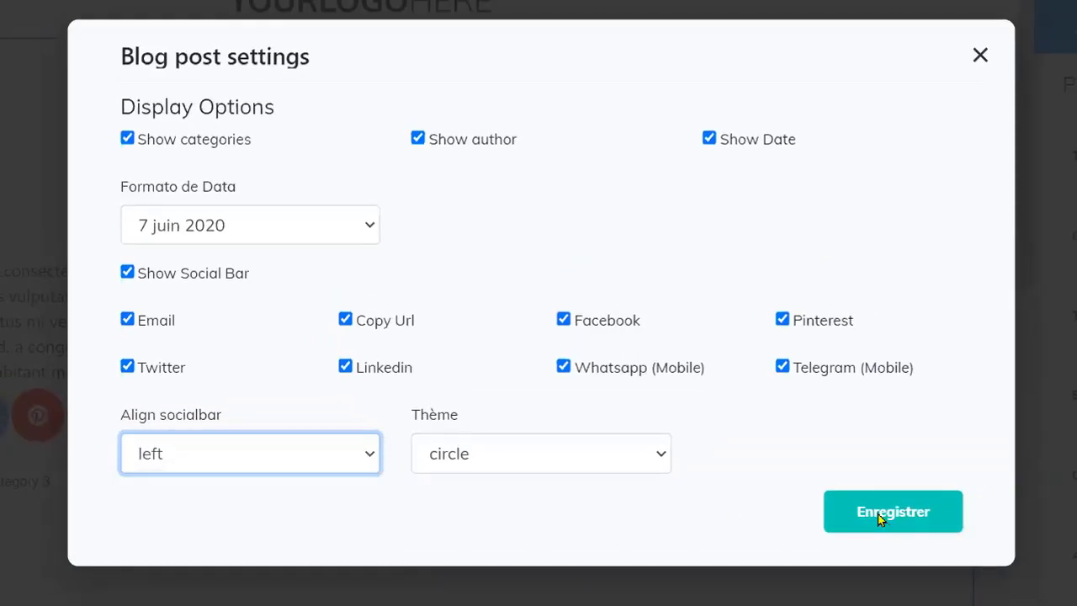
pyautogui.click(875, 515)
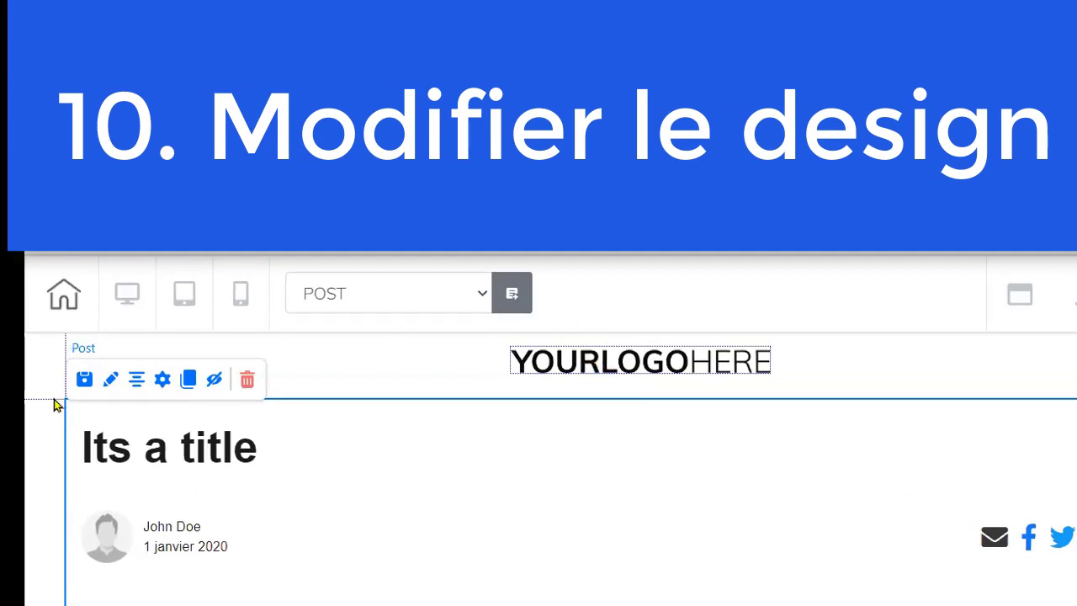
# Step: Set the animation effect of the YOURLOGOHERE image on the POST page to jackInTheBox
pyautogui.click(640, 368)
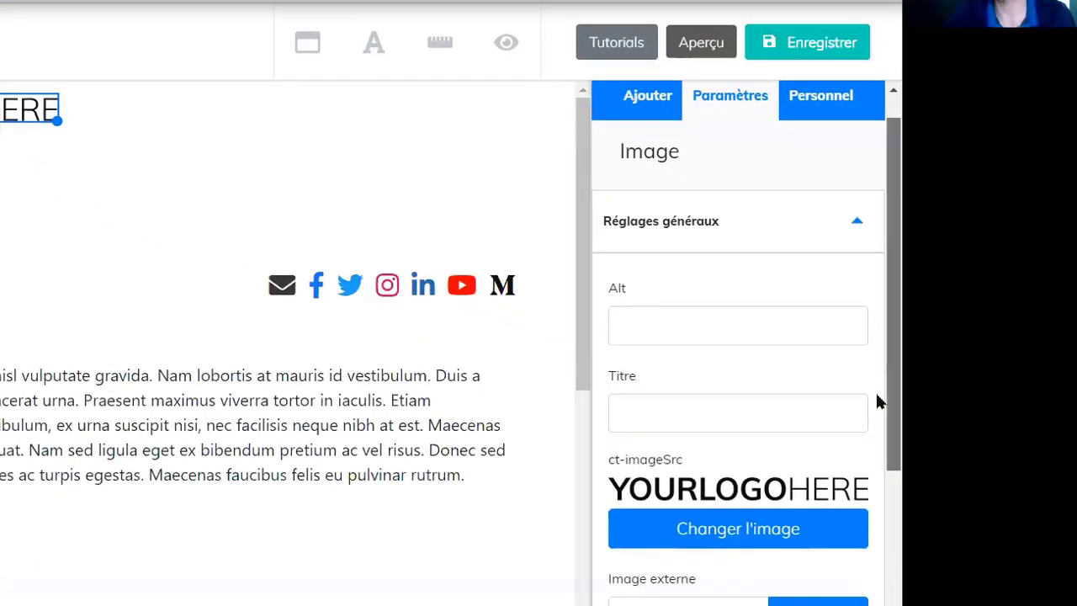
pyautogui.scroll(-3, 867, 454)
pyautogui.scroll(-5, 867, 502)
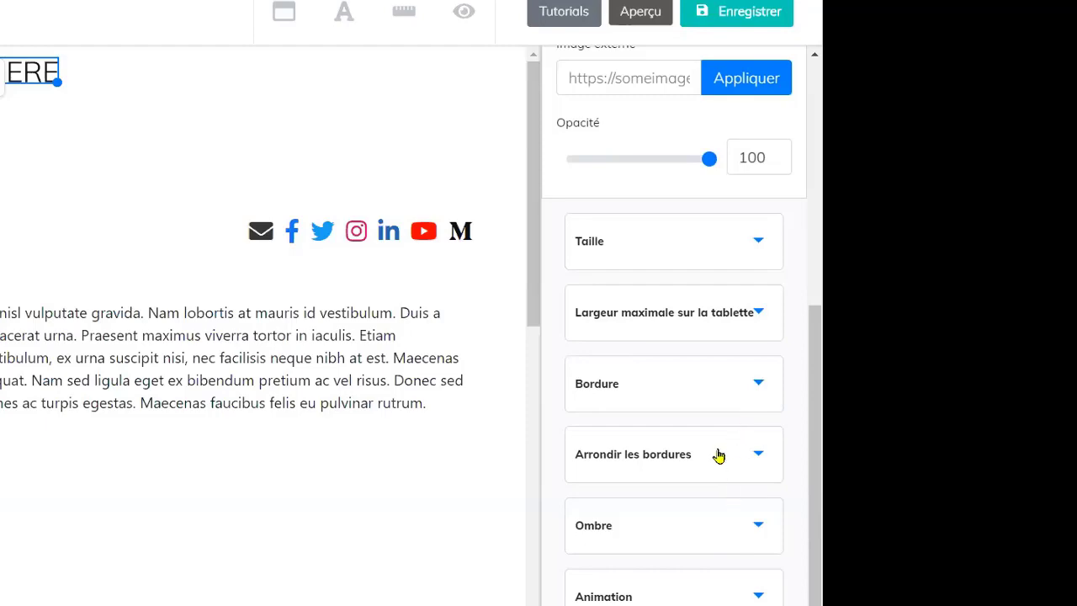
pyautogui.scroll(-2, 801, 482)
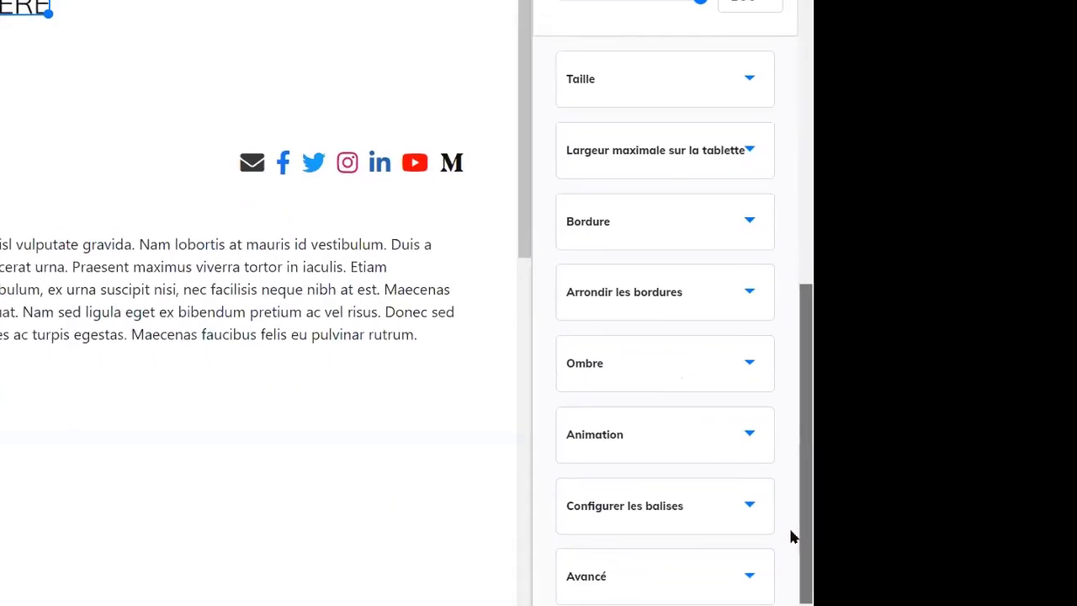
pyautogui.click(749, 419)
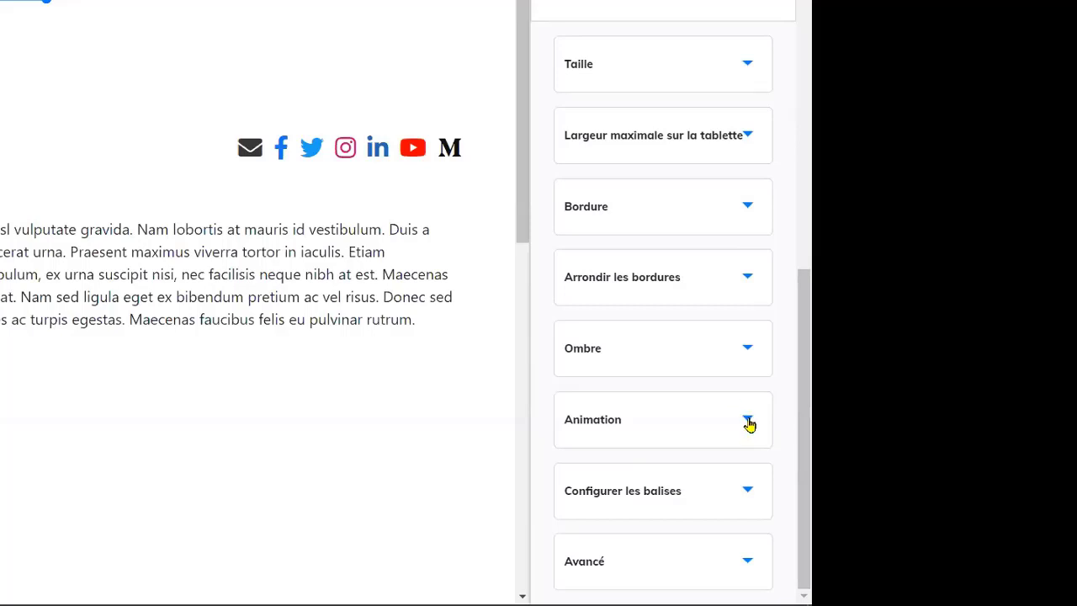
pyautogui.click(749, 419)
pyautogui.scroll(-4, 789, 433)
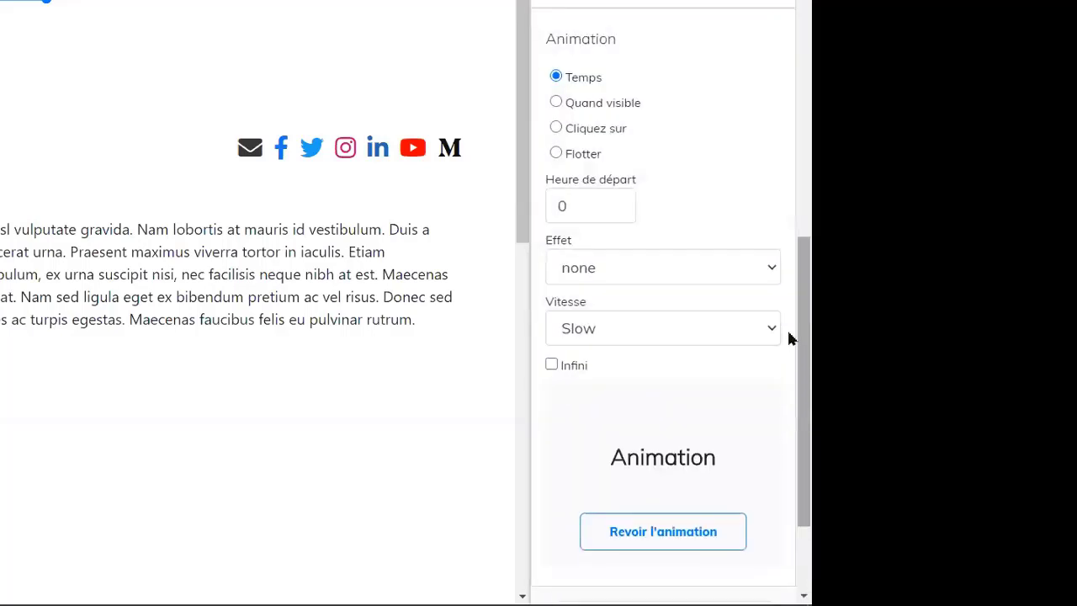
pyautogui.scroll(-2, 788, 338)
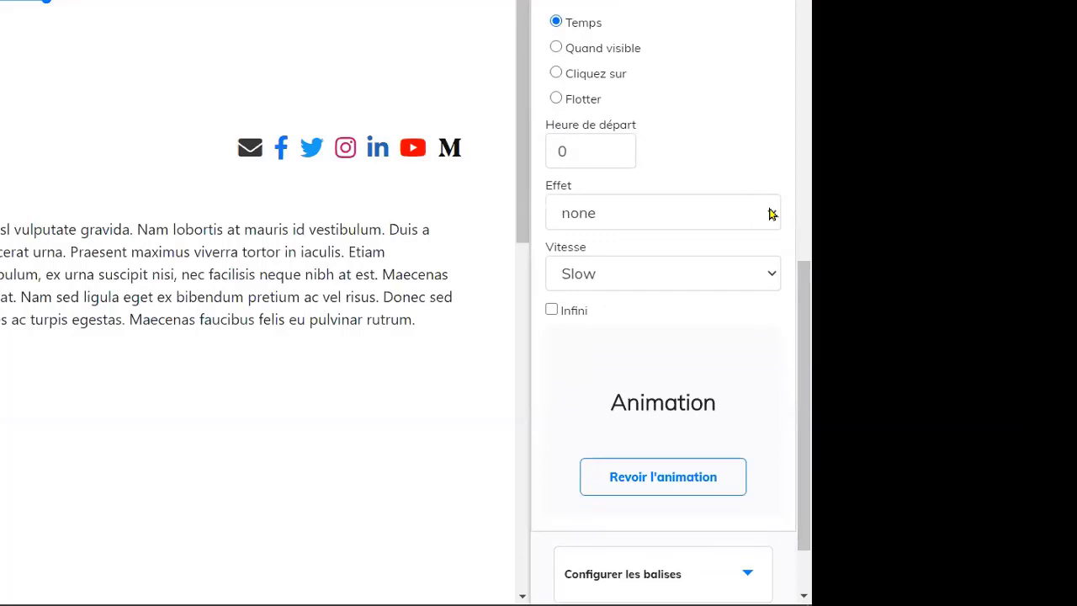
pyautogui.click(768, 213)
pyautogui.click(617, 150)
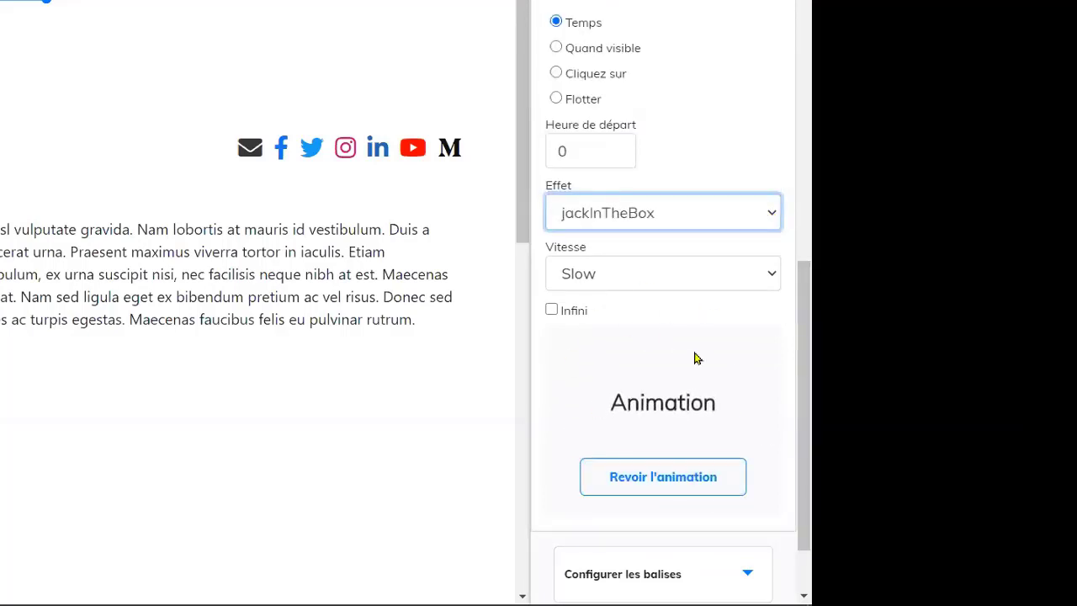
pyautogui.scroll(-1, 789, 395)
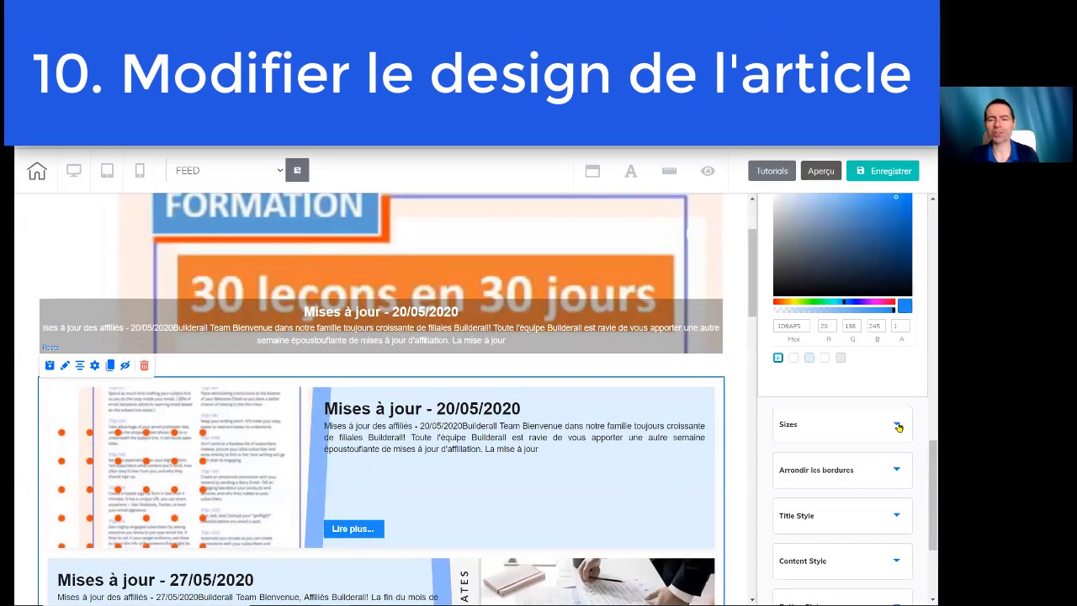
# Step: Examine the size options of the feed's Posts element, from thumbnail height down to card height
pyautogui.click(759, 330)
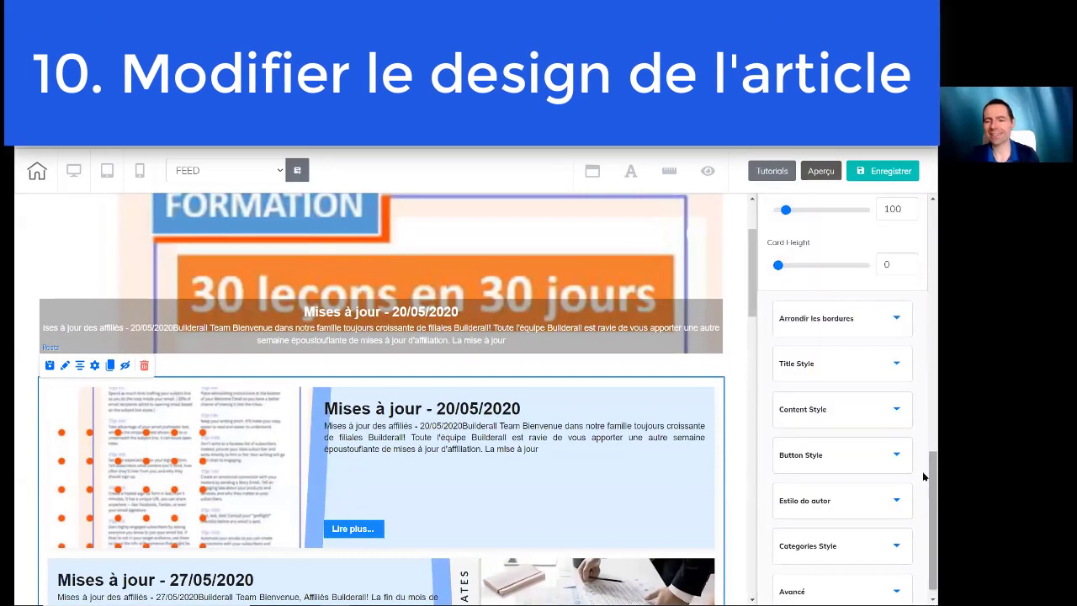
pyautogui.moveTo(927, 458); pyautogui.dragTo(925, 223)
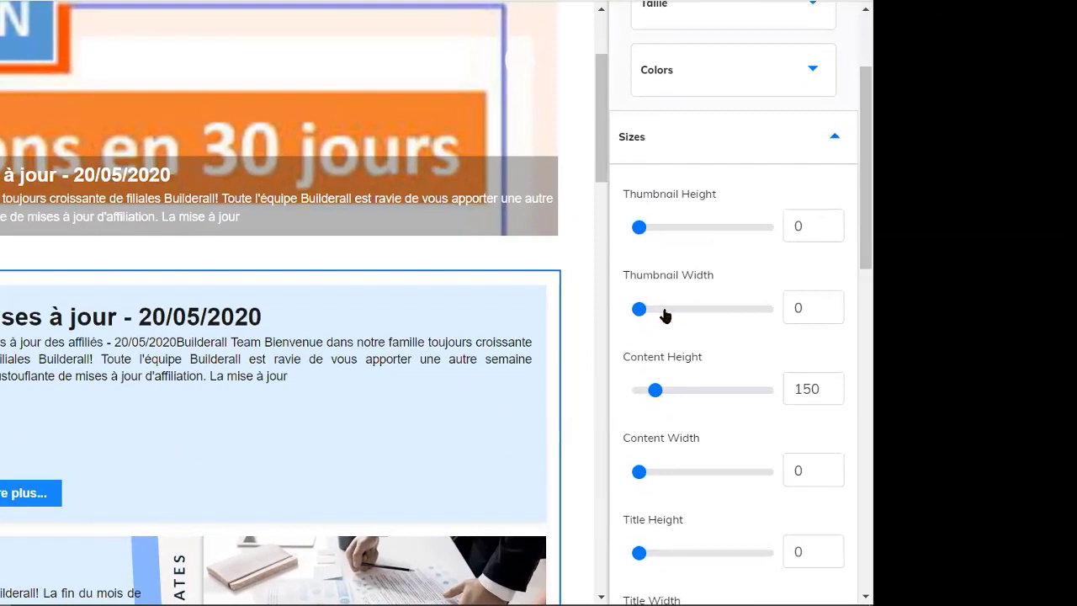
pyautogui.moveTo(860, 185); pyautogui.dragTo(853, 221)
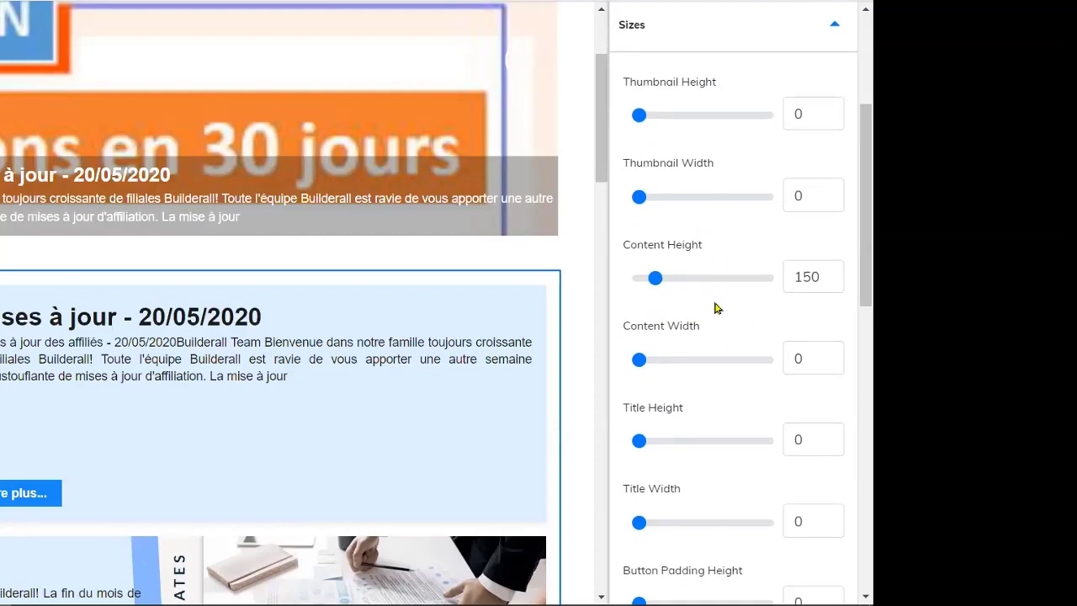
pyautogui.moveTo(851, 233); pyautogui.dragTo(851, 294)
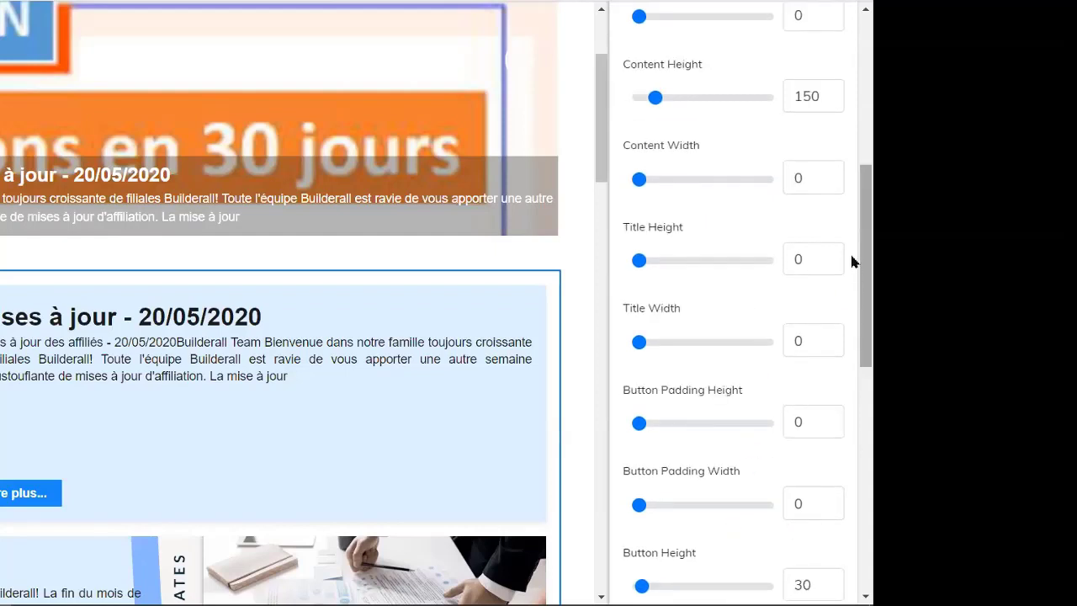
pyautogui.scroll(-2, 853, 298)
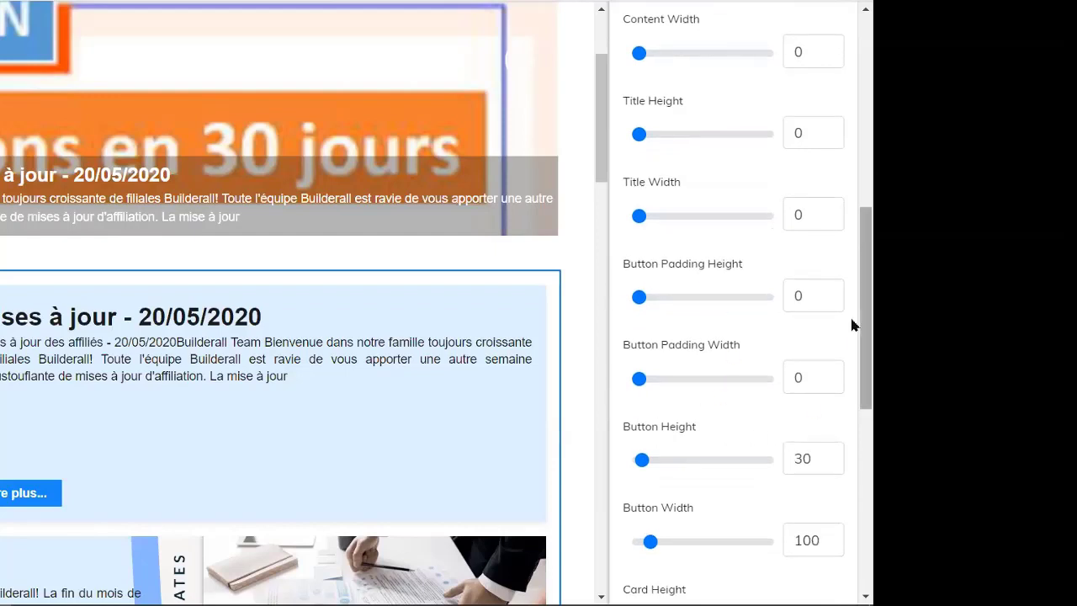
pyautogui.scroll(-3, 852, 362)
pyautogui.scroll(-1, 852, 410)
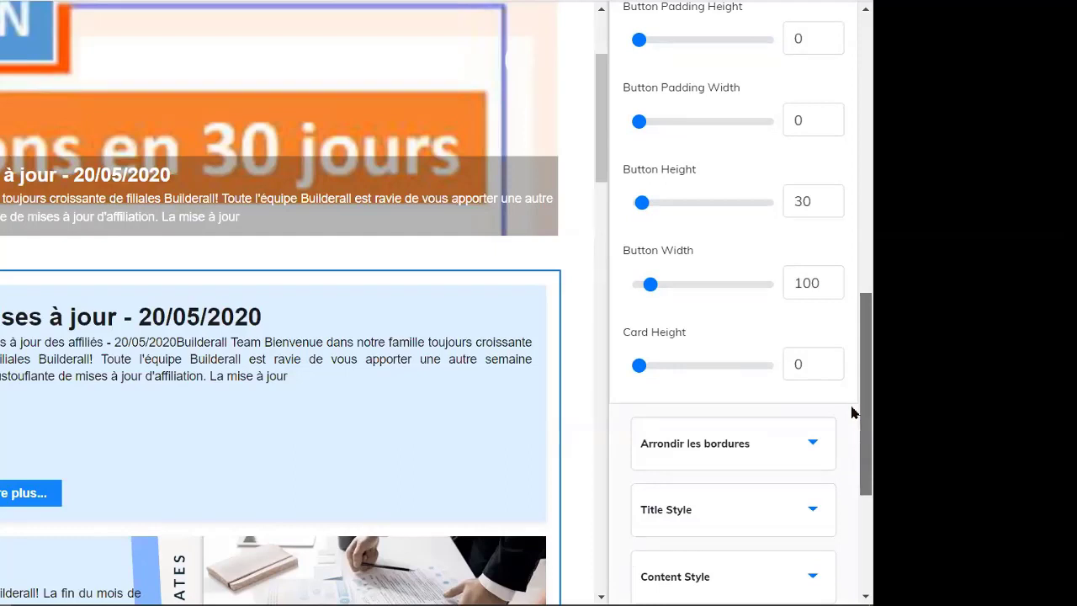
pyautogui.scroll(-1, 852, 412)
pyautogui.scroll(-3, 851, 429)
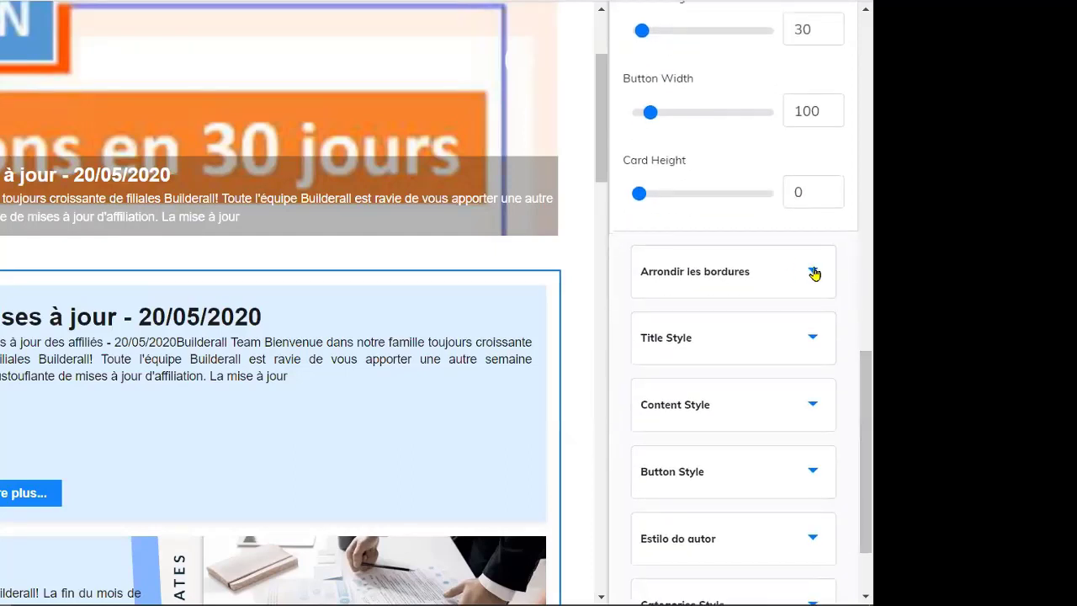
# Step: Open the Posts element's border rounding options and examine the card, thumbnail and button radius fields
pyautogui.click(813, 272)
pyautogui.scroll(4, 851, 442)
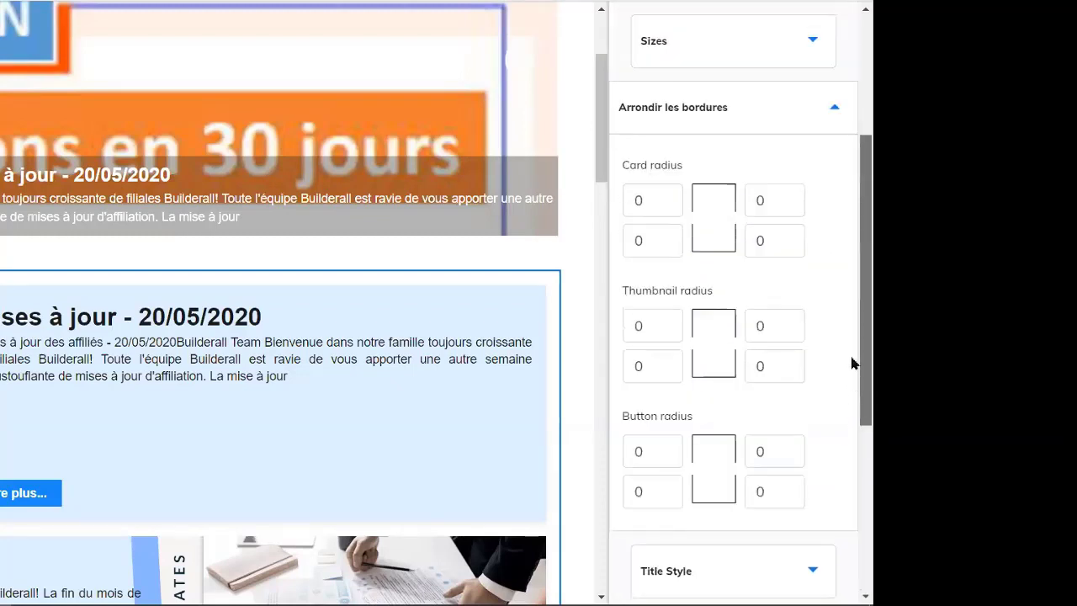
pyautogui.scroll(-1, 852, 348)
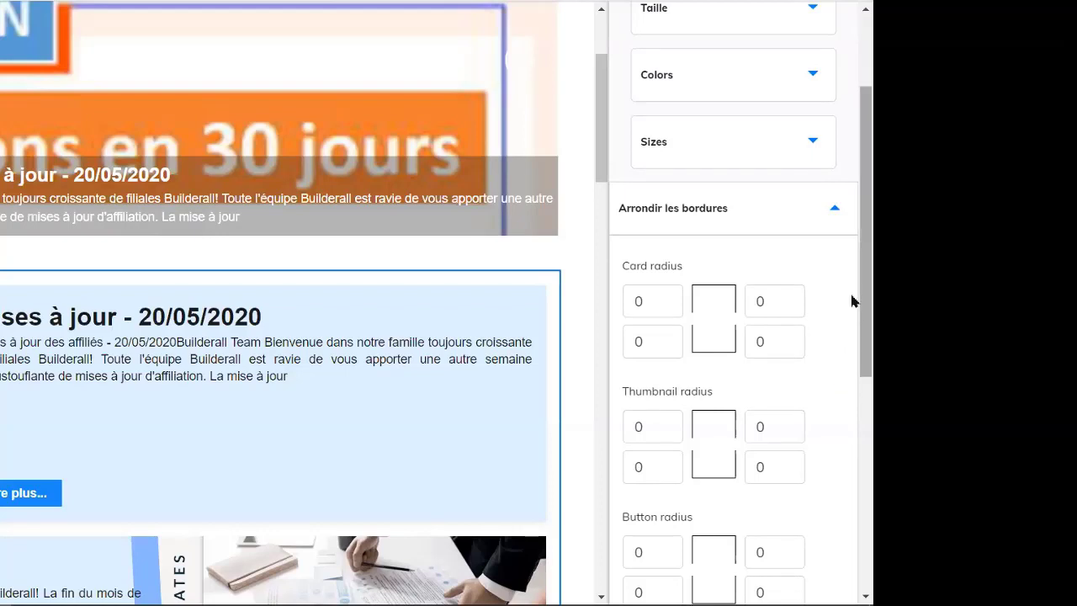
# Step: Examine the Posts element's title and content style options, including font family, size, colour and text decoration
pyautogui.moveTo(852, 322); pyautogui.dragTo(851, 476)
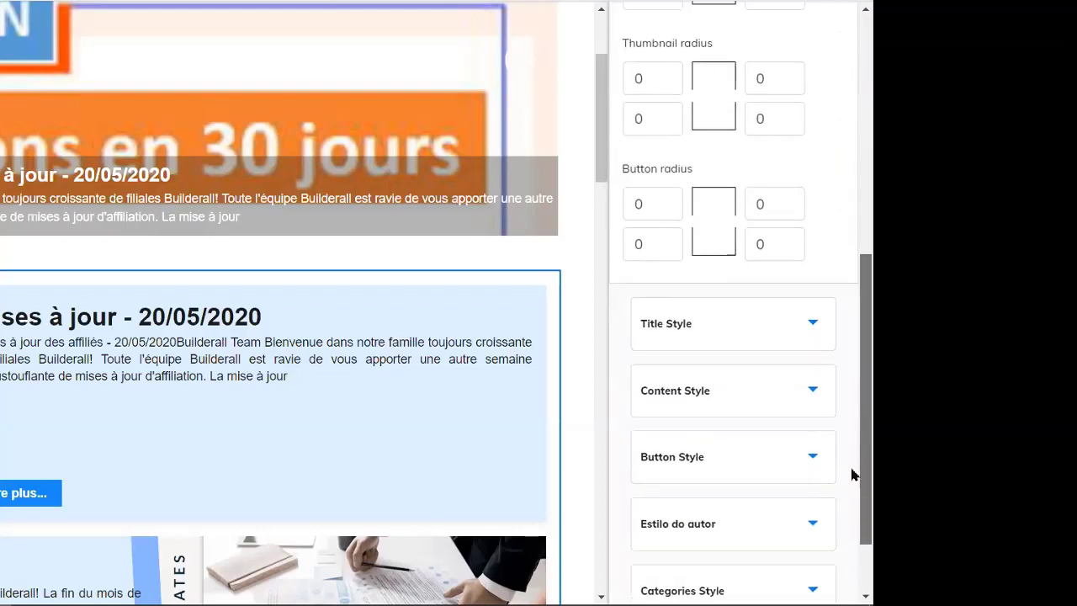
pyautogui.click(818, 348)
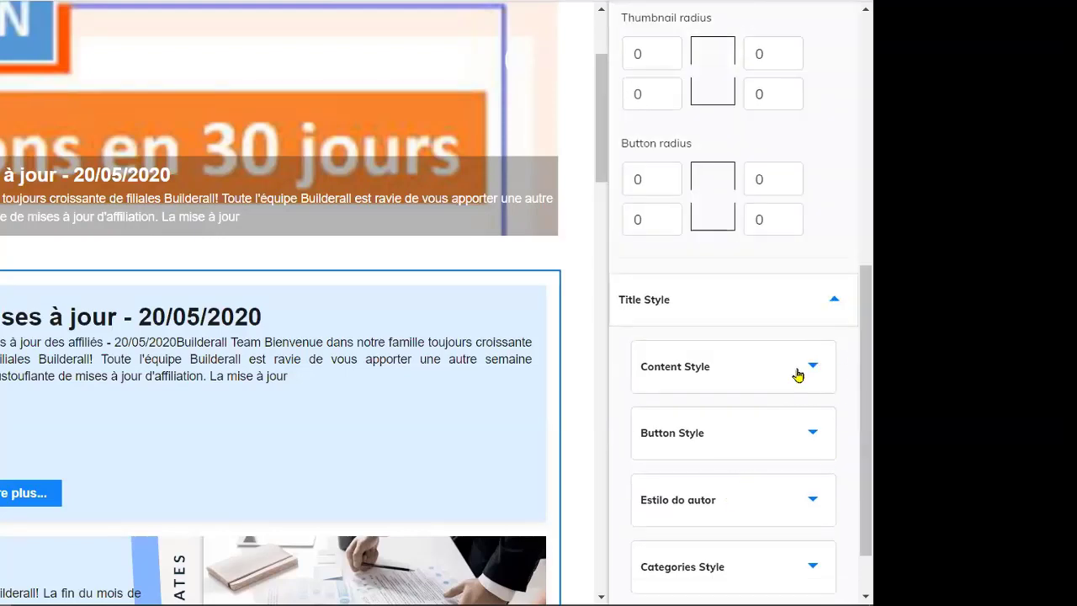
pyautogui.click(813, 366)
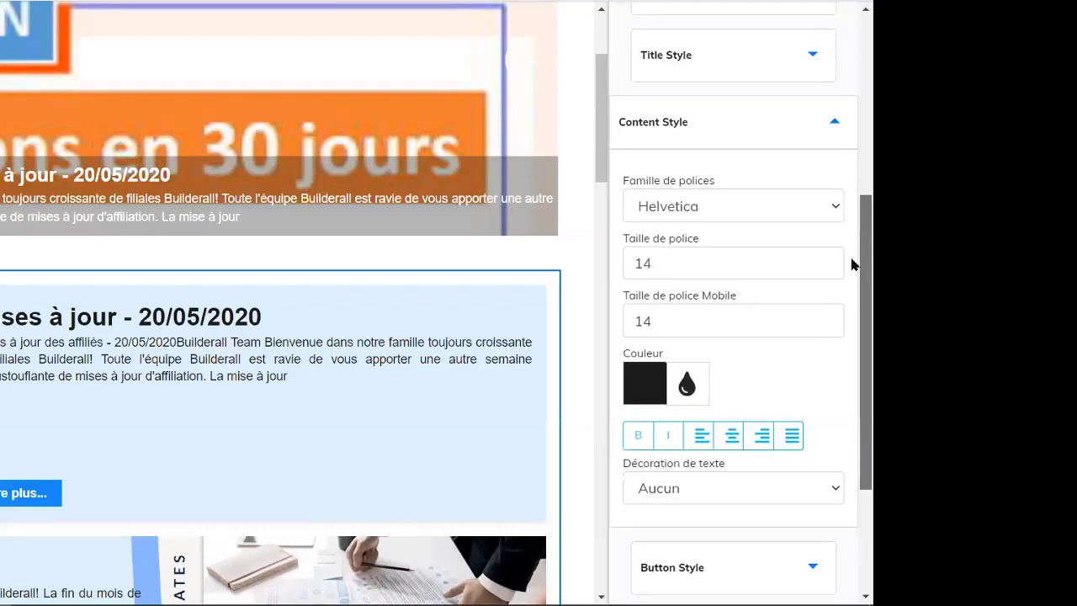
pyautogui.scroll(-1, 852, 269)
pyautogui.scroll(-1, 851, 315)
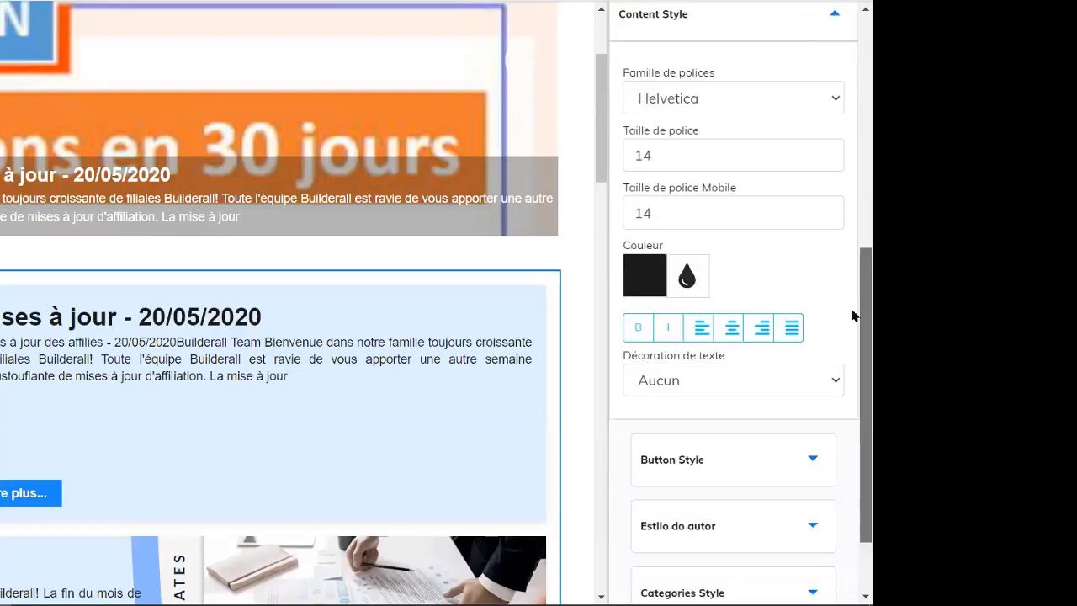
pyautogui.scroll(-1, 851, 328)
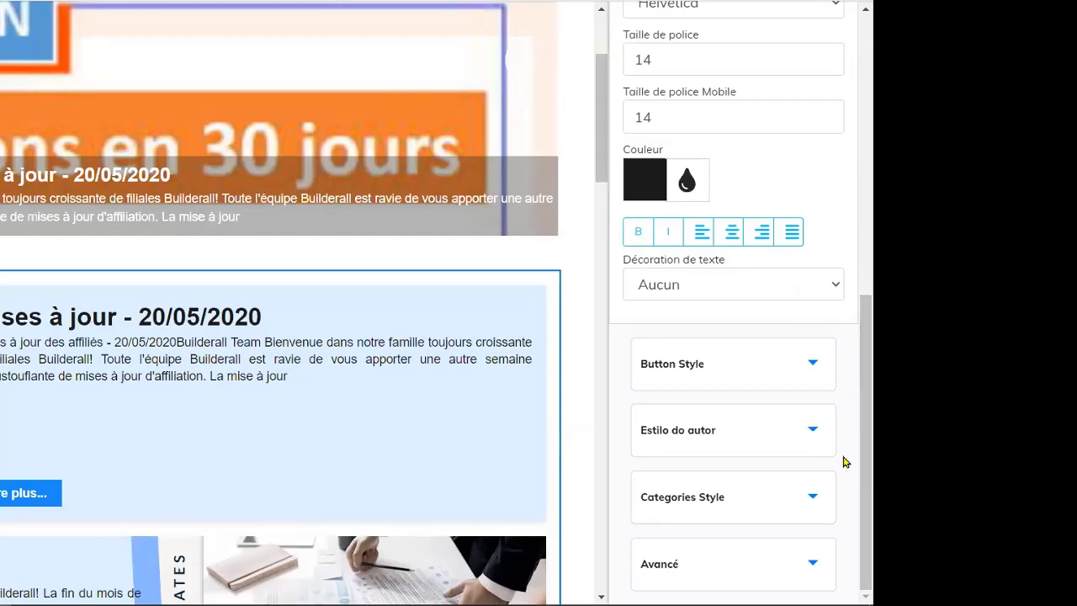
# Step: Examine the Posts element's button, author and categories style options and its advanced layer settings
pyautogui.click(781, 374)
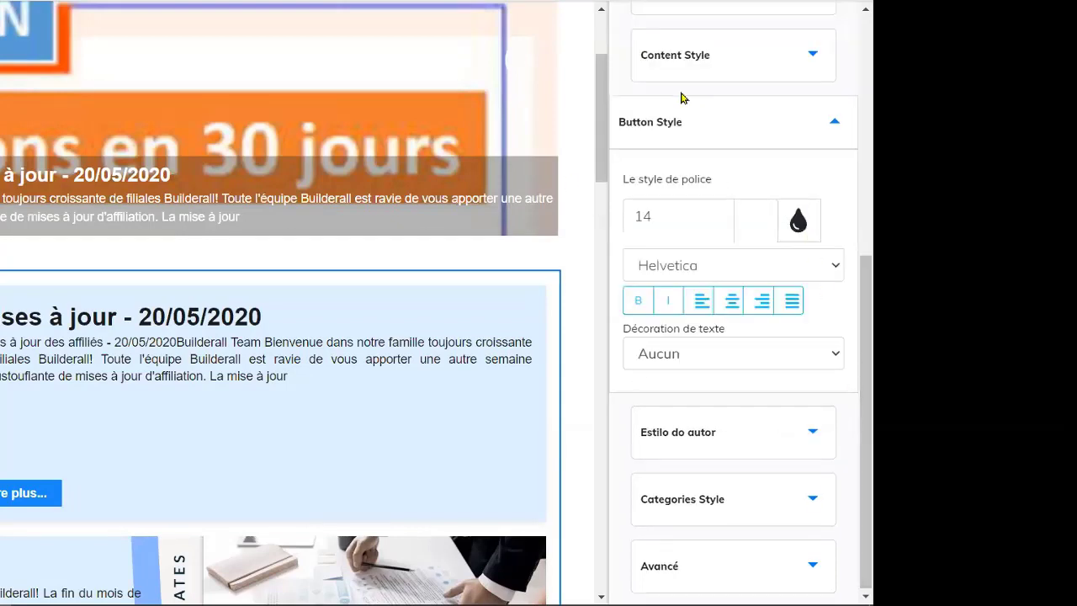
pyautogui.click(814, 436)
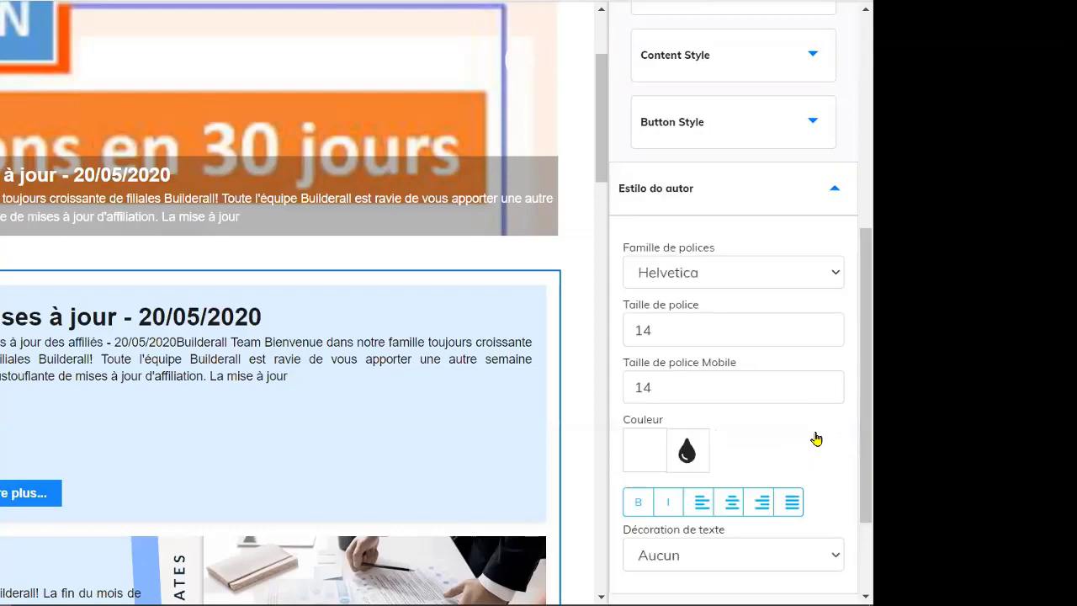
pyautogui.click(854, 412)
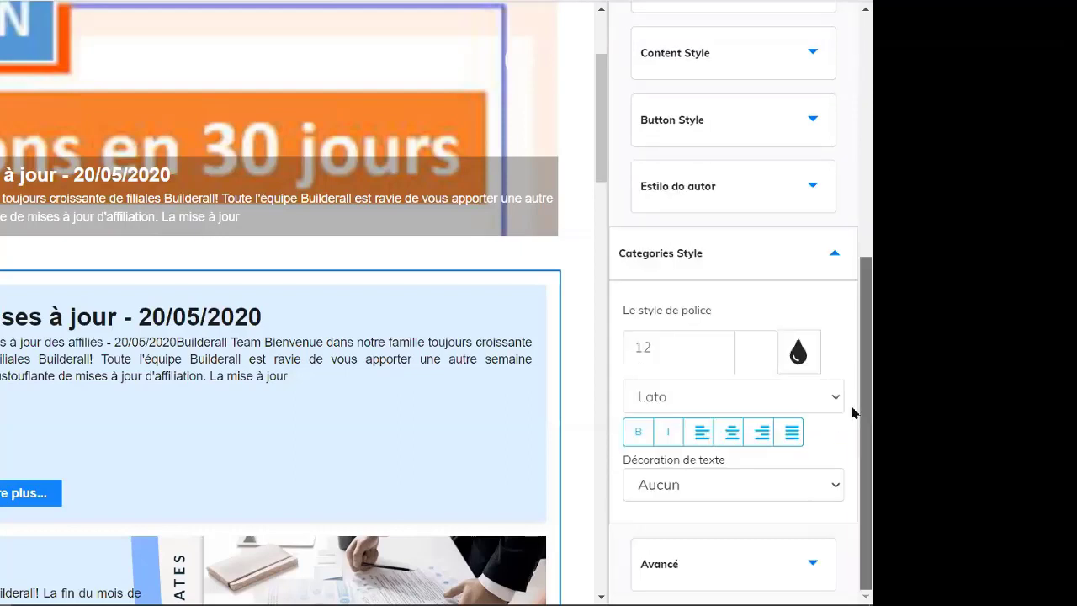
pyautogui.click(812, 565)
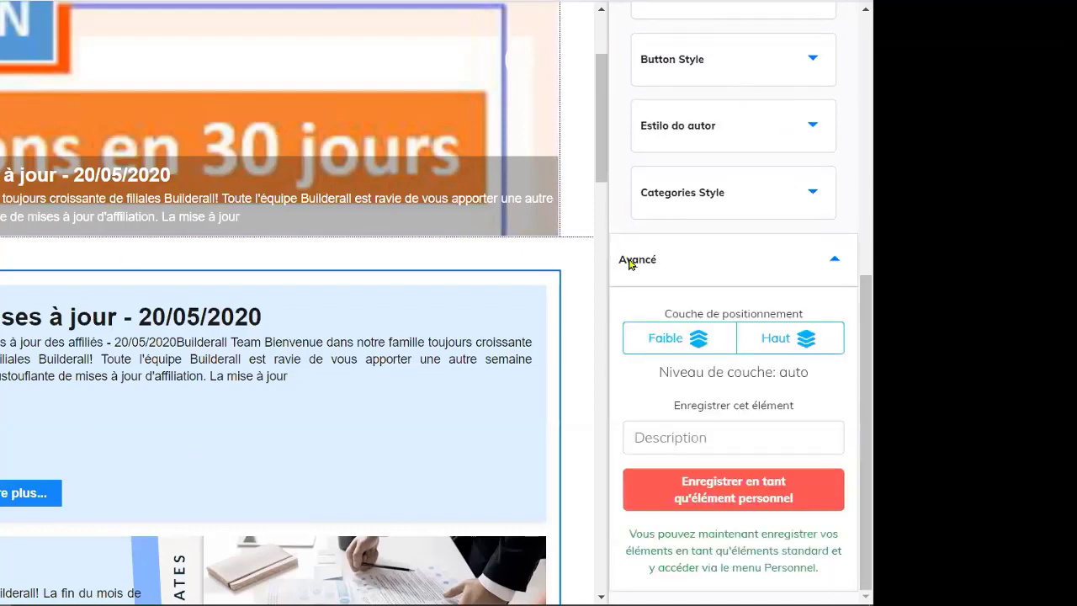
pyautogui.moveTo(853, 397); pyautogui.dragTo(853, 4)
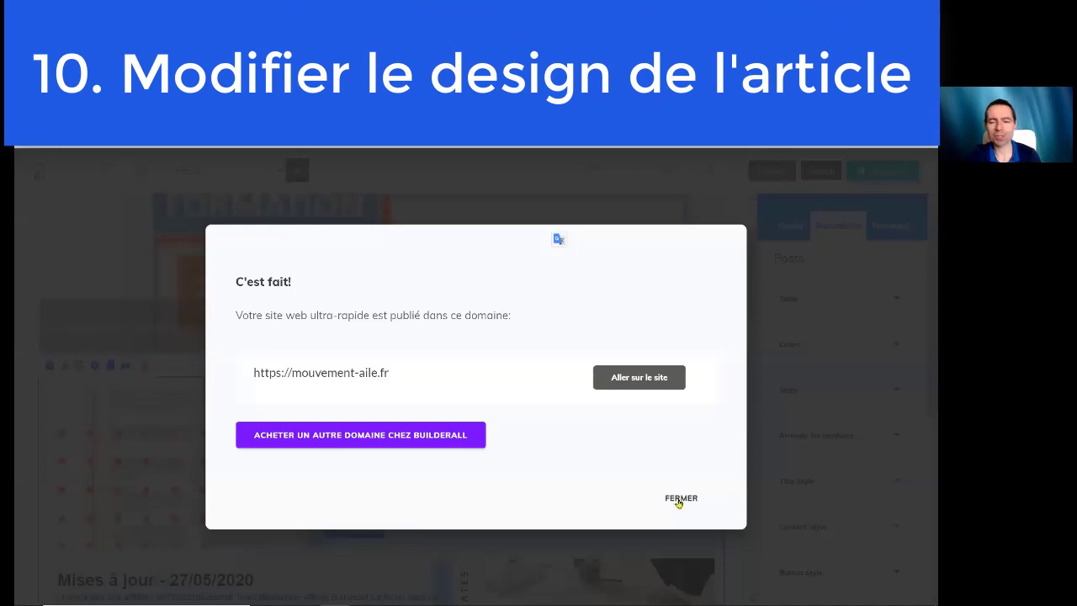
# Step: Dismiss the publication confirmation and look through the site's page list for the blog pages
pyautogui.click(677, 499)
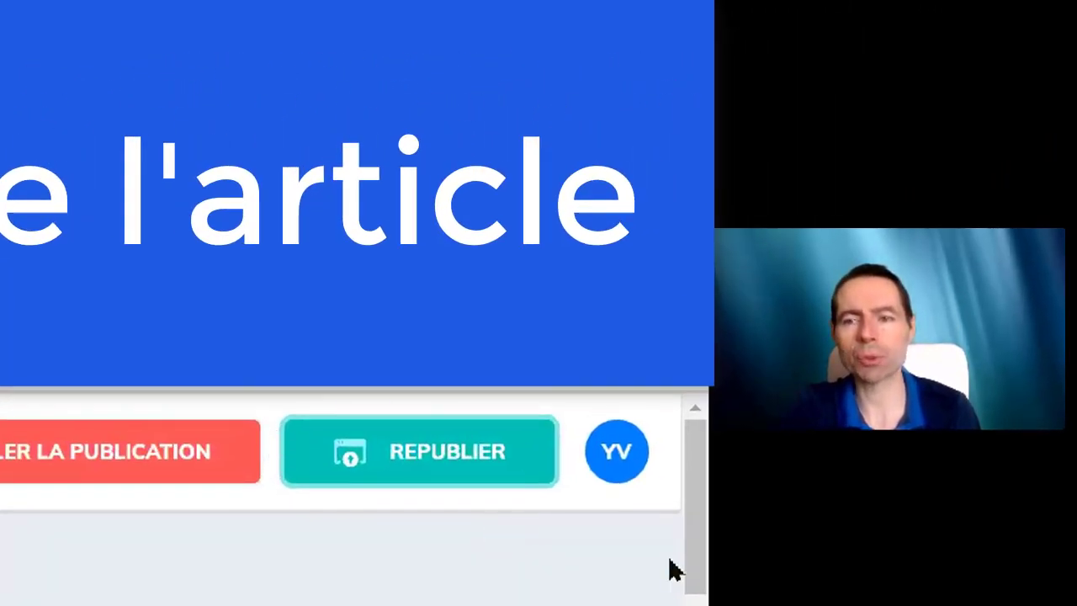
pyautogui.scroll(-10, 668, 521)
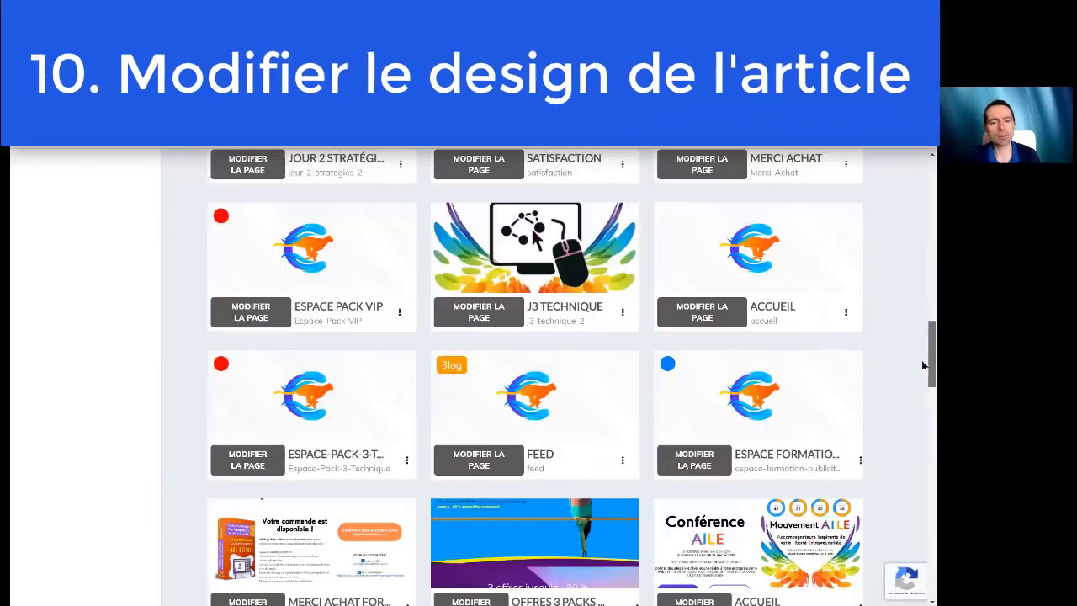
pyautogui.scroll(-6, 922, 365)
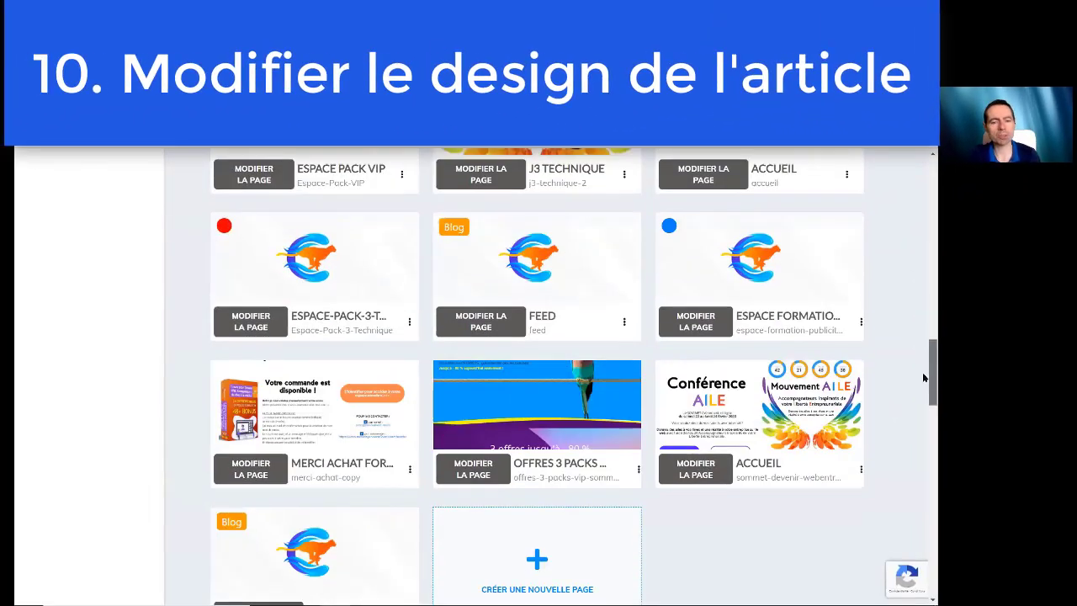
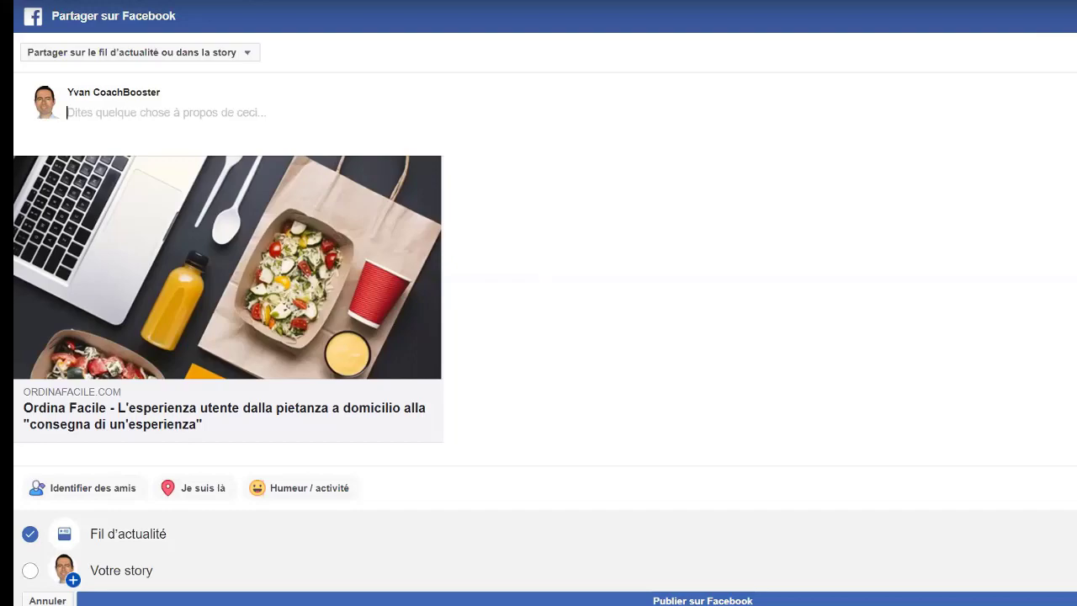
# Step: Leave the Facebook share page and look over the Ordina Facile and Builderall blogs as design examples
pyautogui.click(777, 0)
pyautogui.click(711, 65)
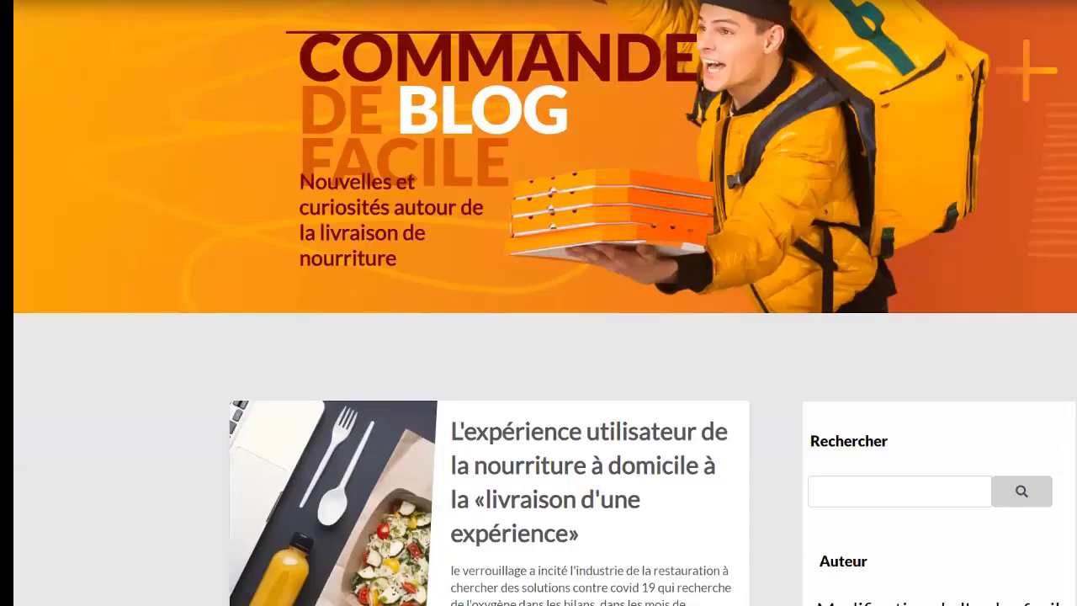
pyautogui.scroll(2, 545, 303)
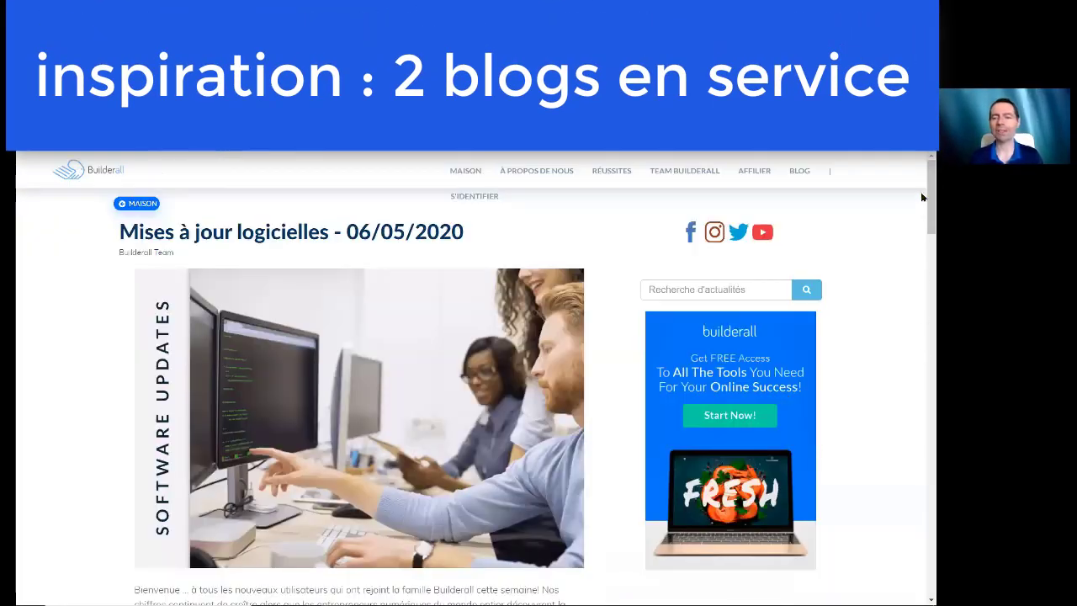
pyautogui.moveTo(921, 181); pyautogui.dragTo(921, 221)
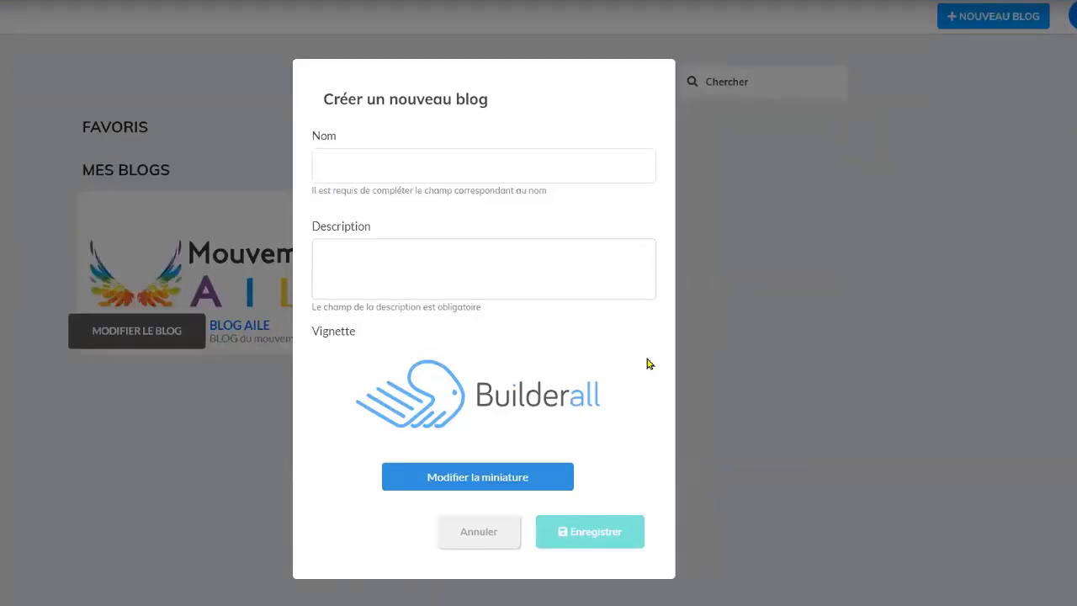
# Step: Create a new blog named "tester" with the description "blog" and save it
pyautogui.click(404, 166)
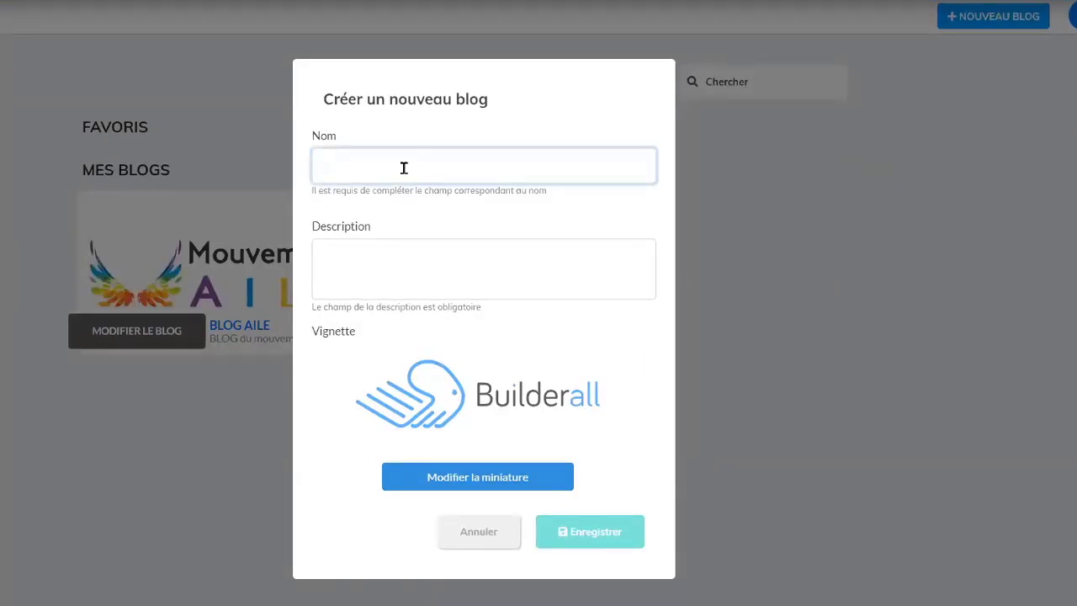
pyautogui.write('tester')
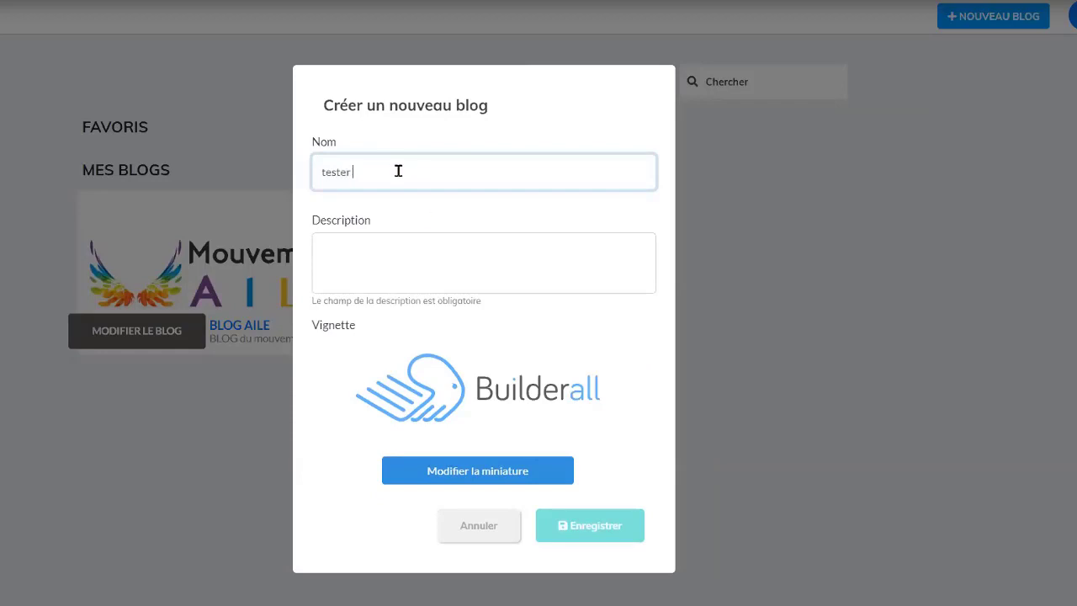
pyautogui.click(416, 248)
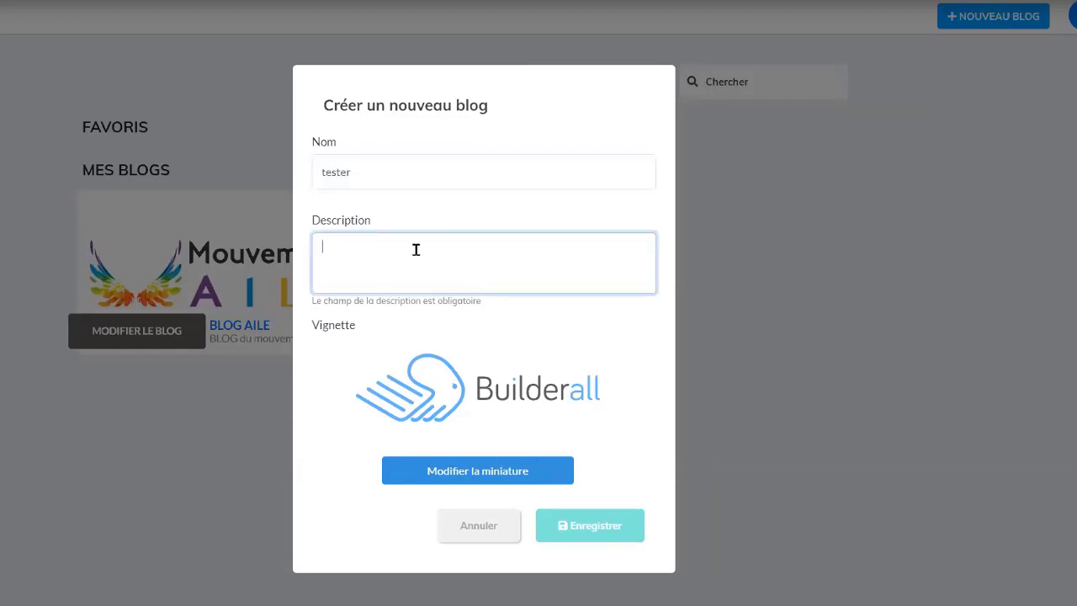
pyautogui.write('blog')
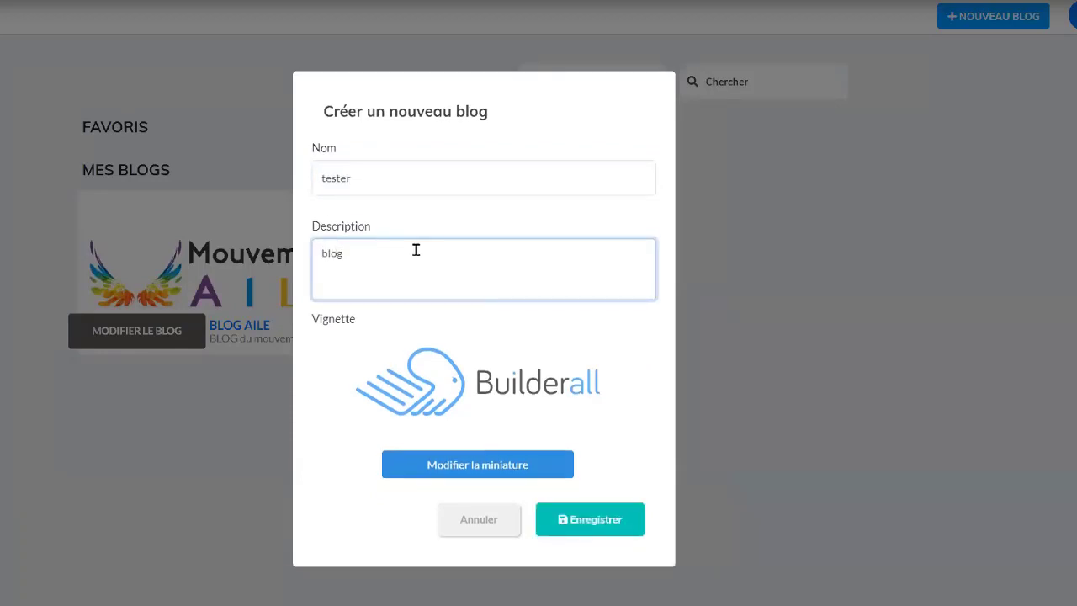
pyautogui.click(586, 523)
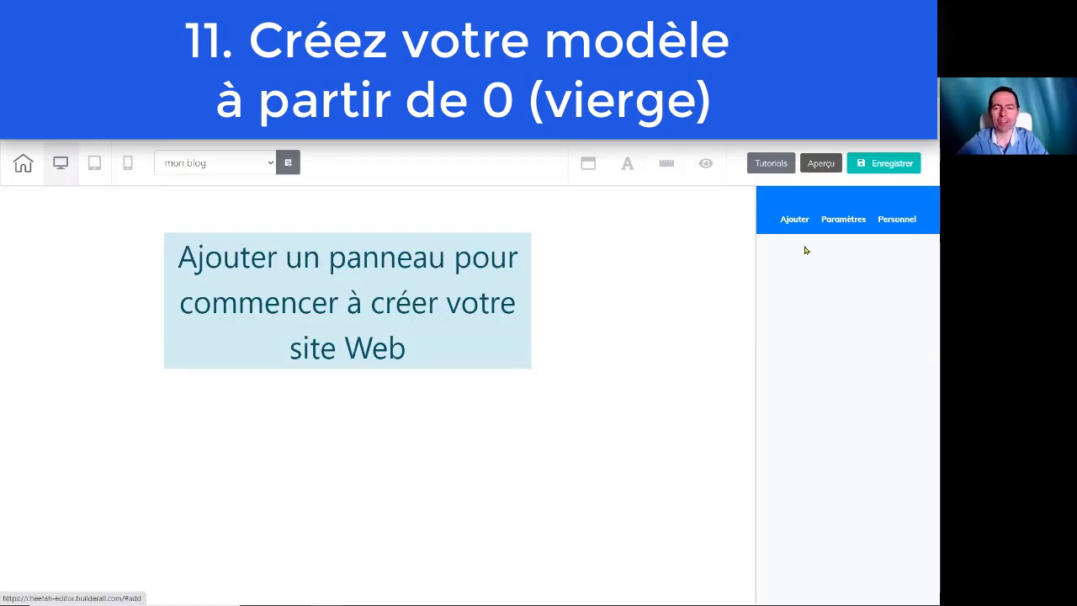
# Step: Add a blank panel to the mon blog page and set its height to 1562
pyautogui.click(814, 259)
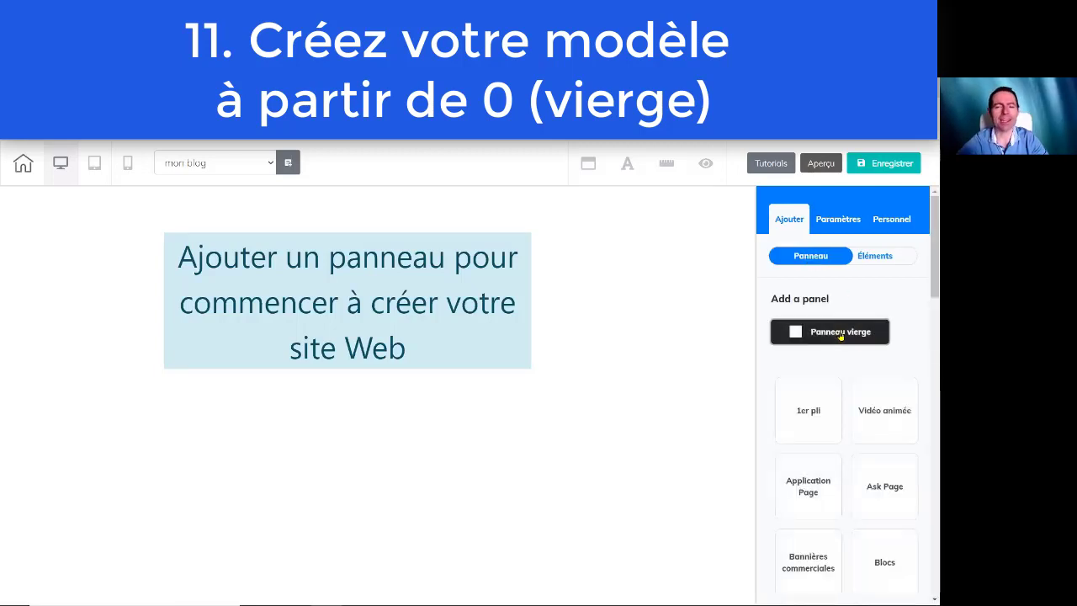
pyautogui.click(840, 335)
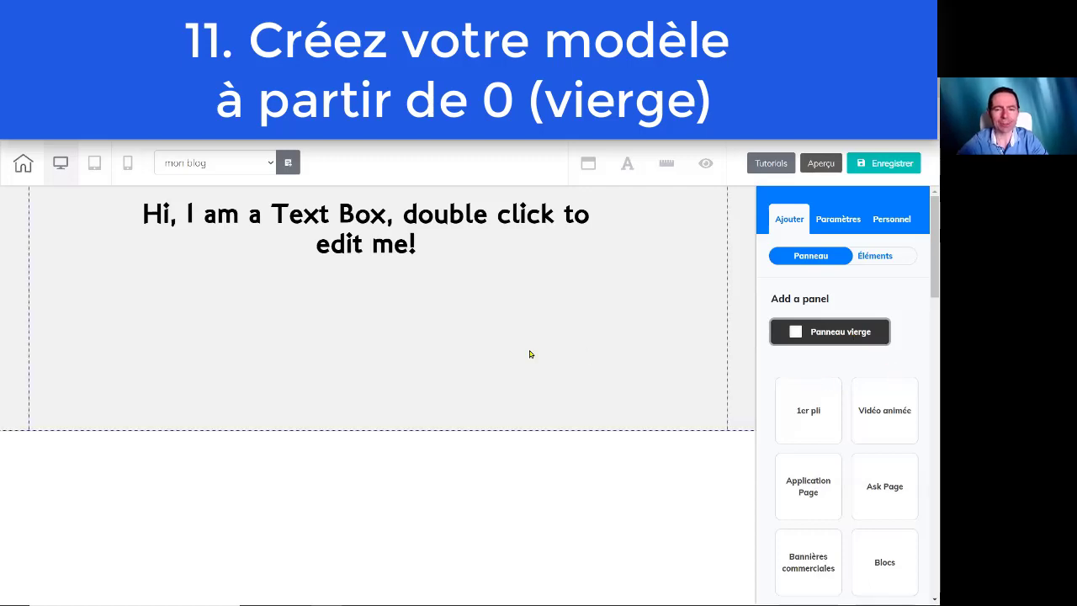
pyautogui.click(688, 333)
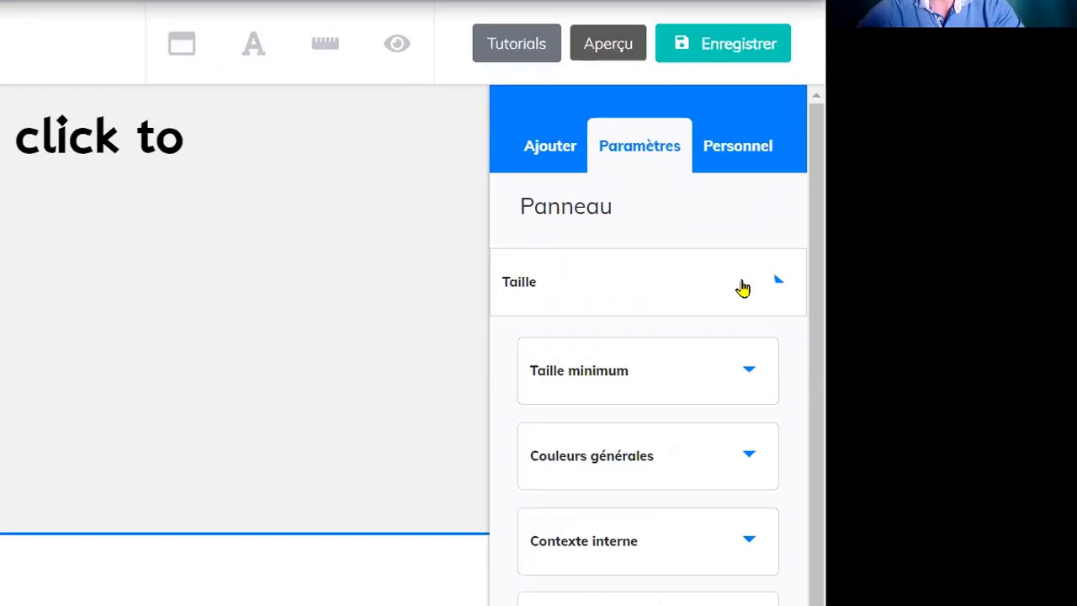
pyautogui.click(894, 295)
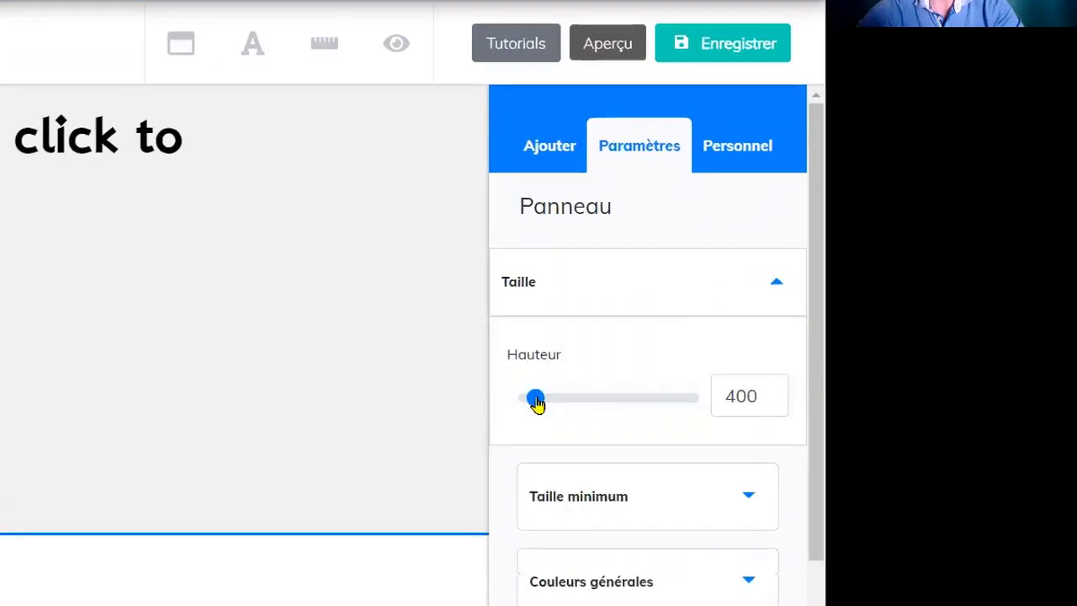
pyautogui.moveTo(535, 401); pyautogui.dragTo(565, 404)
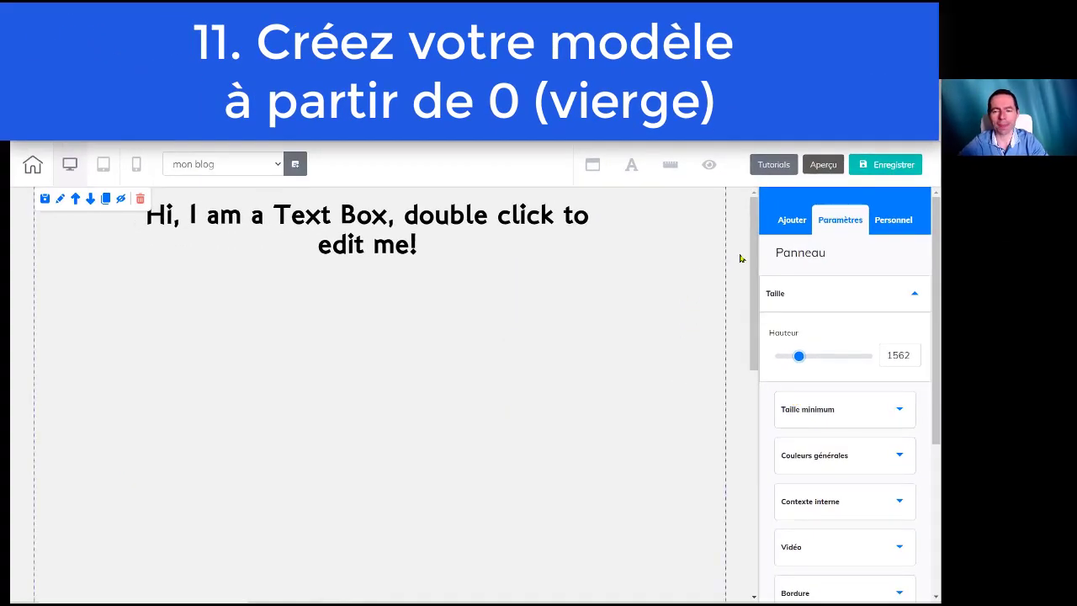
# Step: Insert the first Blog Featured element layout into the panel, just below the text box
pyautogui.click(792, 219)
pyautogui.click(882, 258)
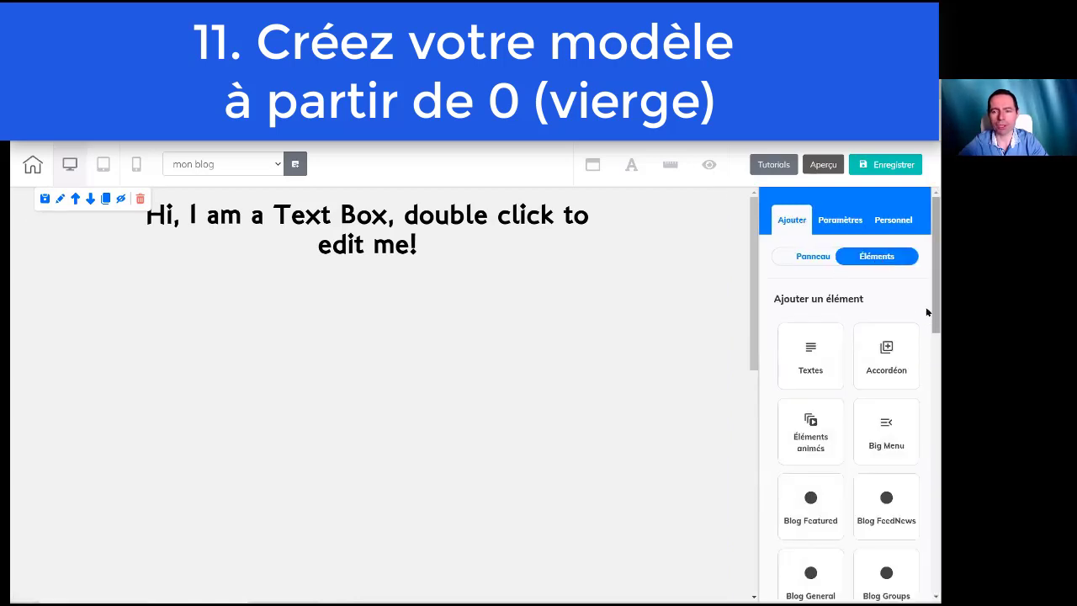
pyautogui.moveTo(927, 300); pyautogui.dragTo(927, 369)
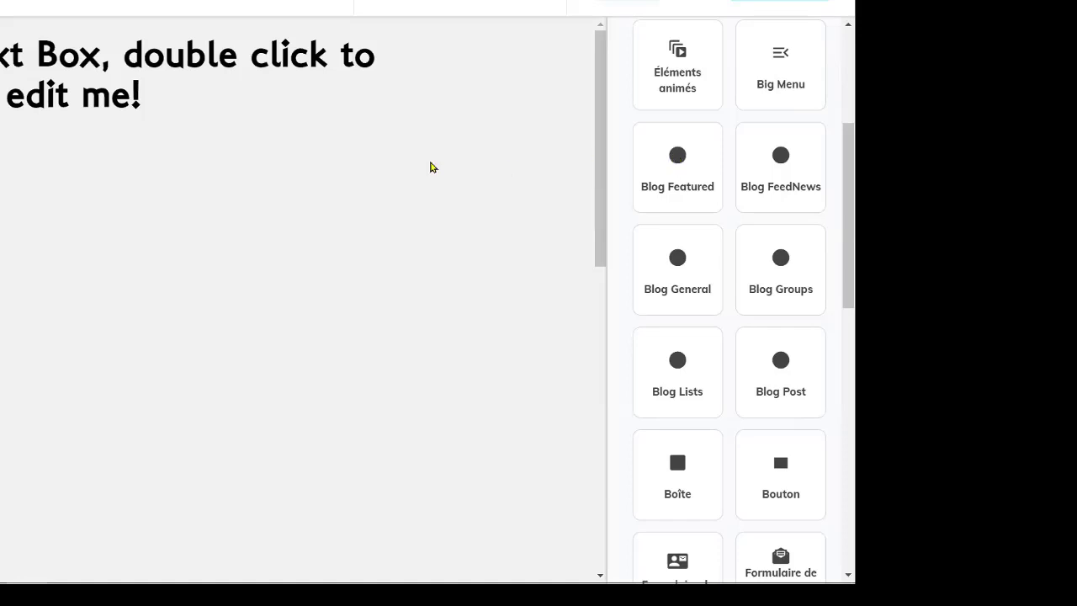
pyautogui.click(676, 172)
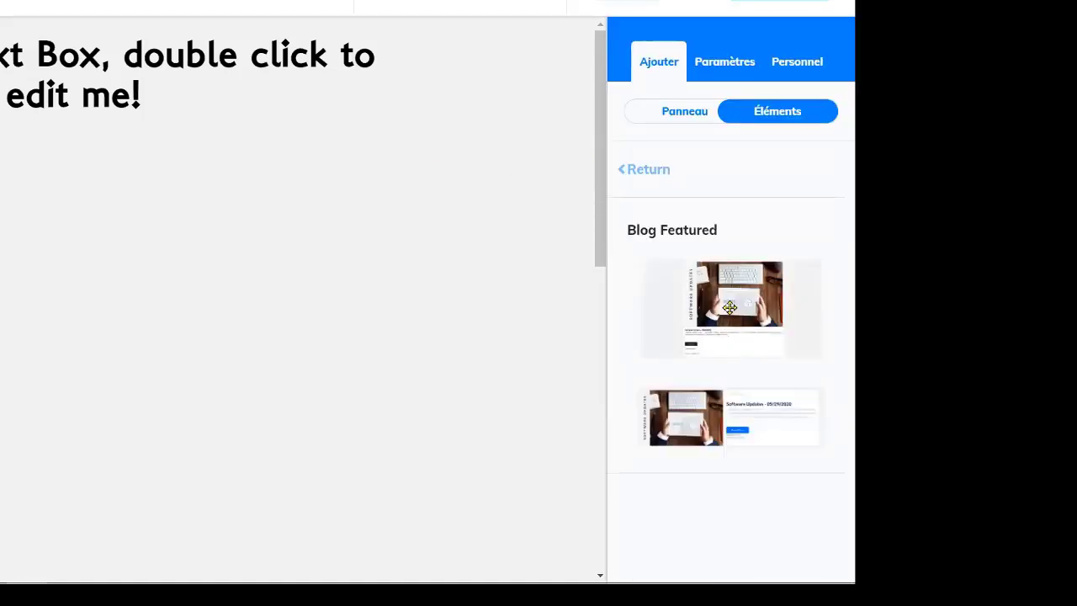
pyautogui.moveTo(730, 307); pyautogui.dragTo(82, 313)
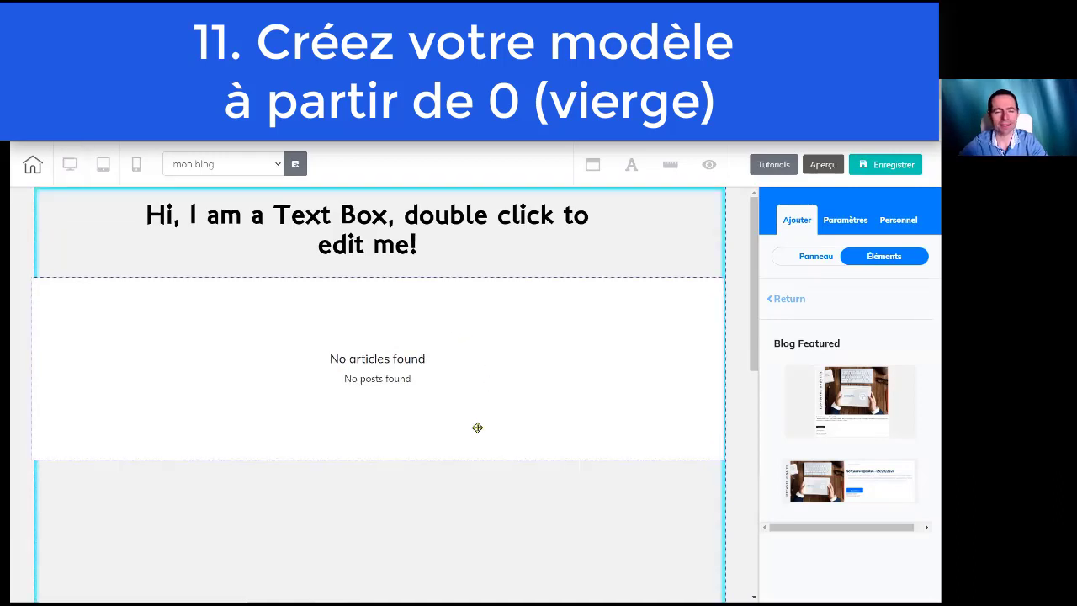
# Step: Open the featured post element's settings and set its Read more text to "Lire plus..."
pyautogui.click(356, 376)
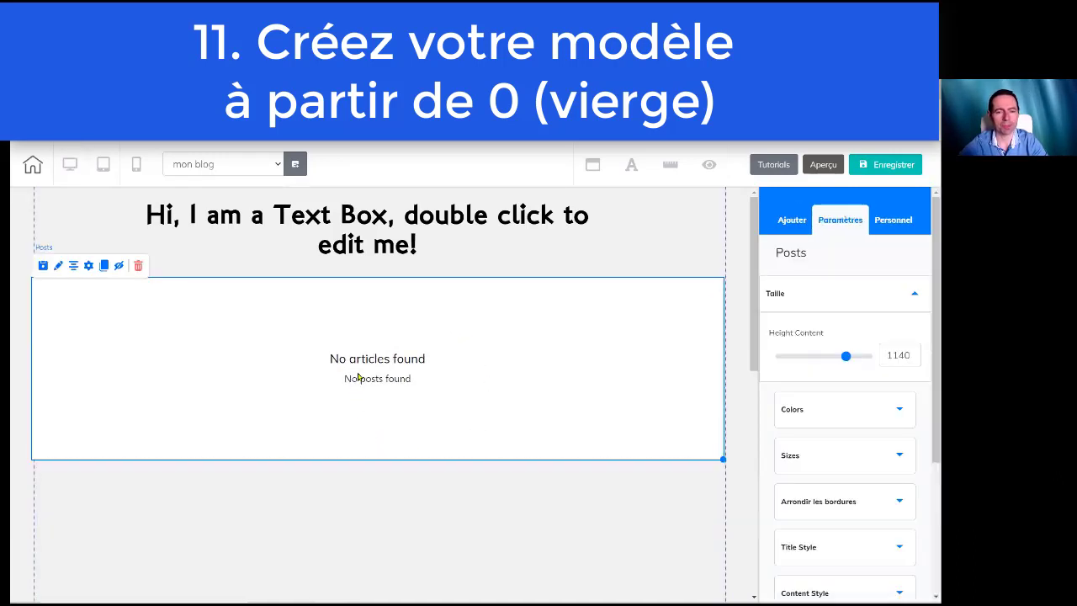
pyautogui.click(86, 266)
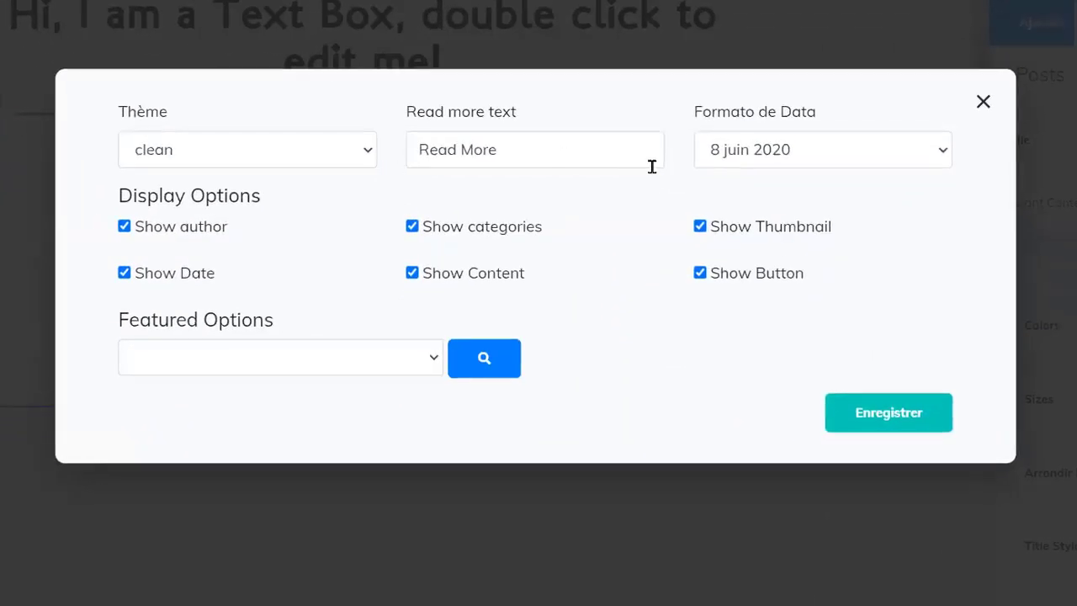
pyautogui.click(497, 145)
pyautogui.hotkey('ctrl', 'a')
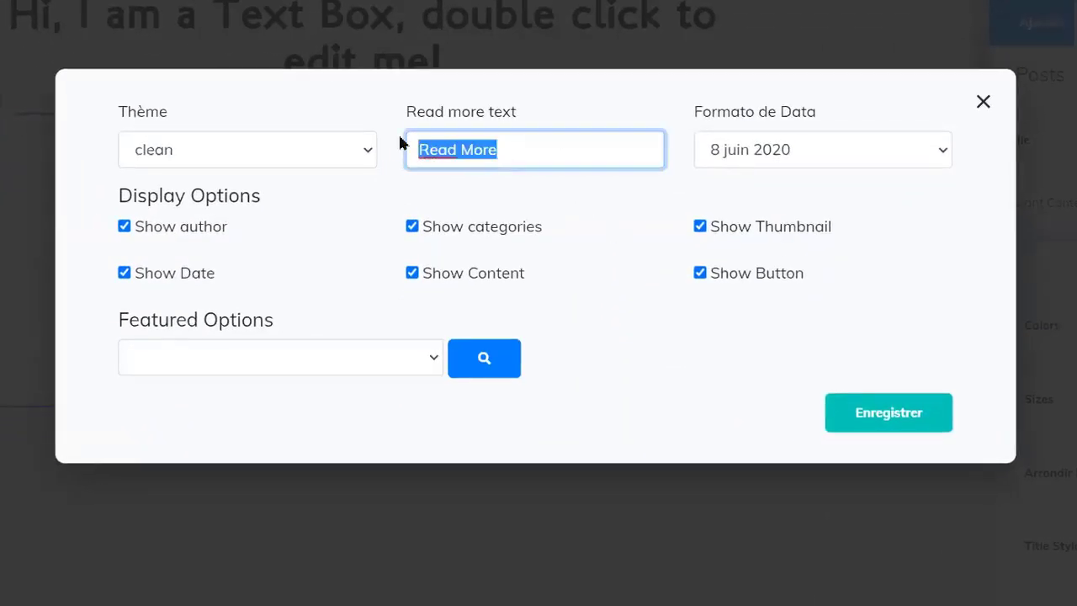
pyautogui.write('Lire plus...')
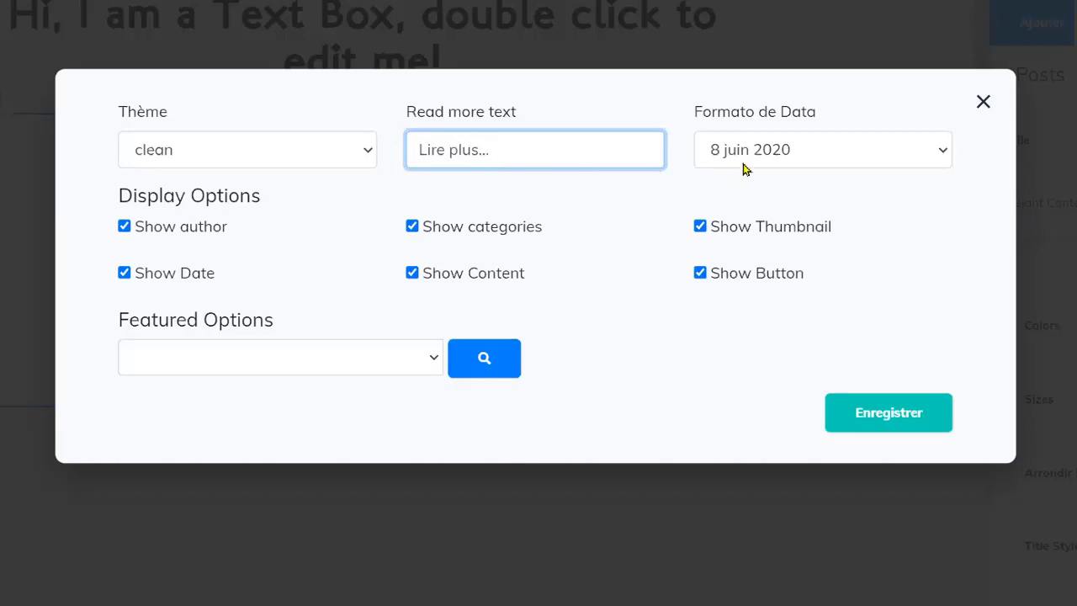
# Step: Turn off Show Date, choose "Builderall mises à jour" as the featured article, and save the element's settings
pyautogui.click(125, 274)
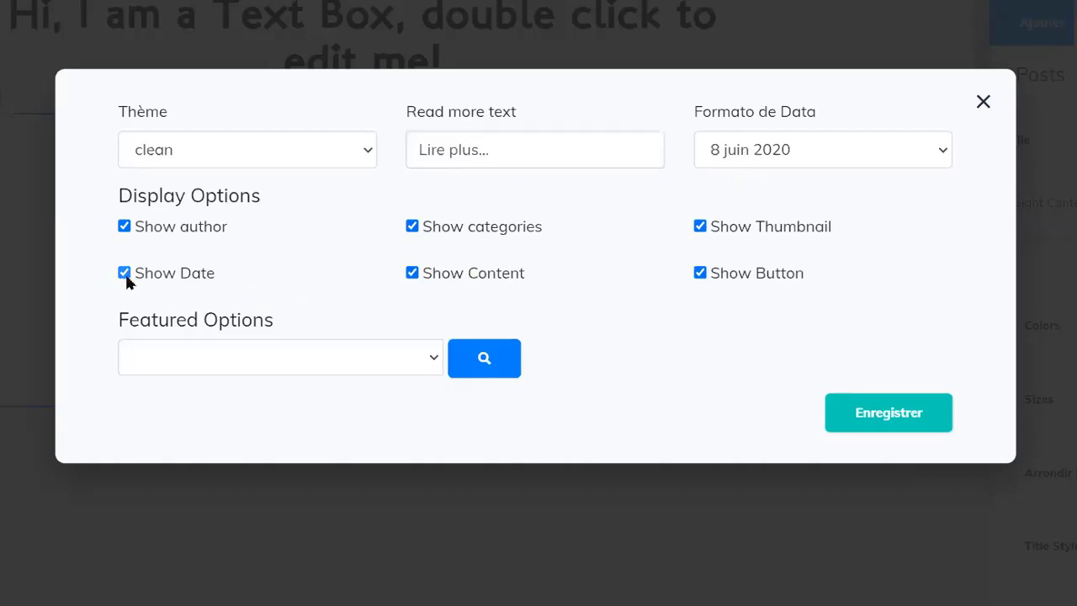
pyautogui.click(430, 357)
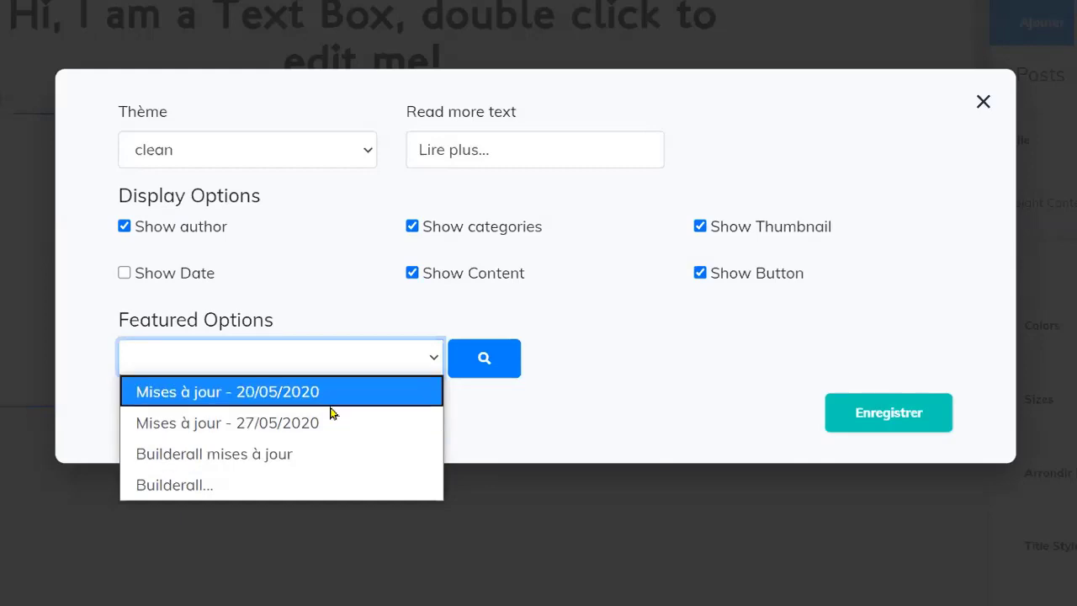
pyautogui.click(341, 452)
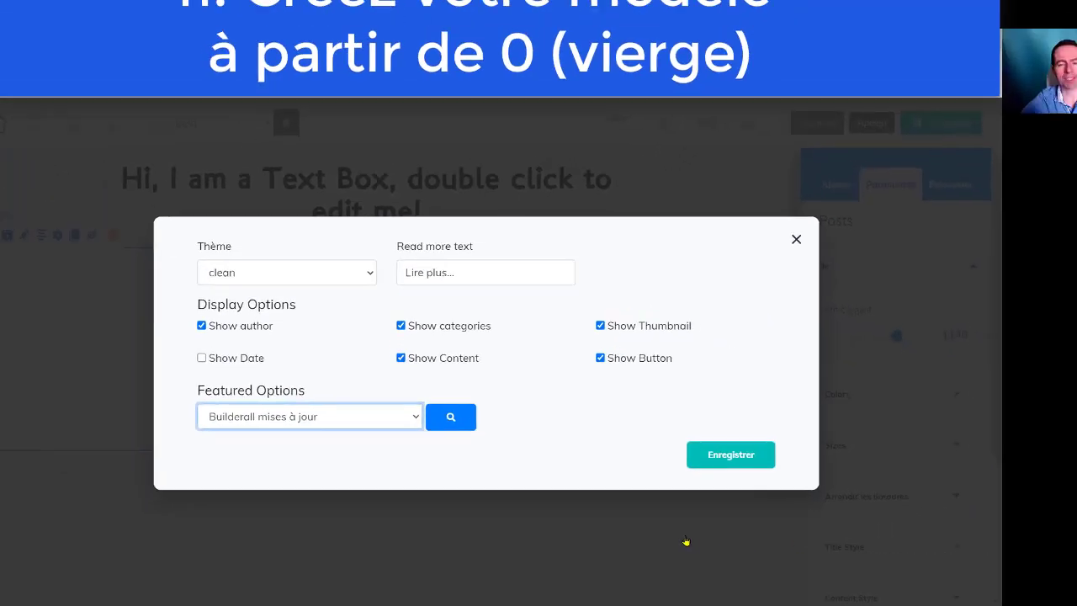
pyautogui.click(686, 541)
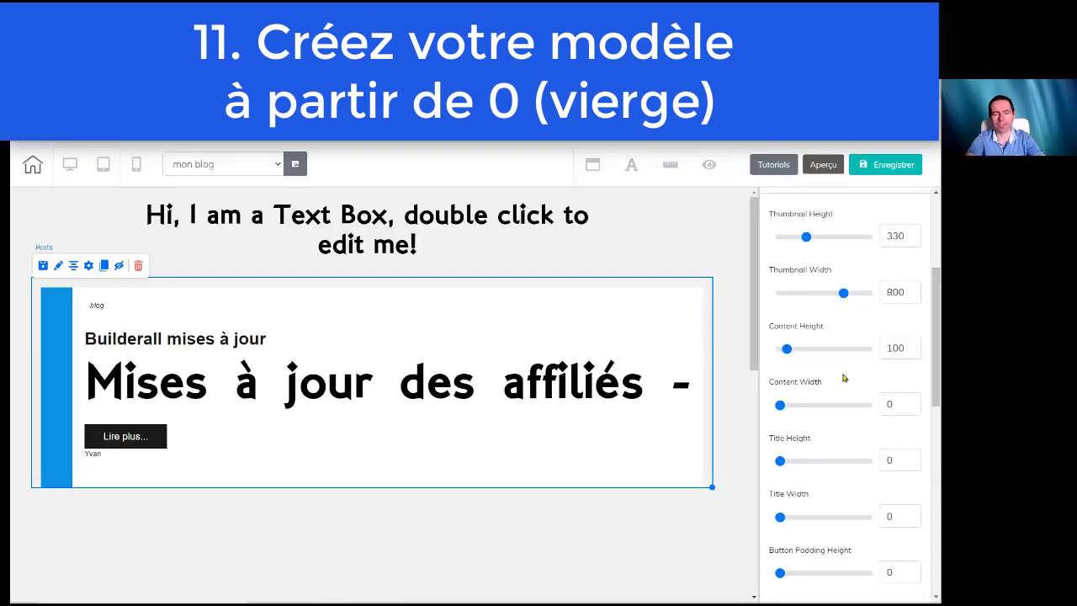
# Step: Raise the featured post's Content Height to 547 and then 716
pyautogui.moveTo(786, 348); pyautogui.dragTo(823, 352)
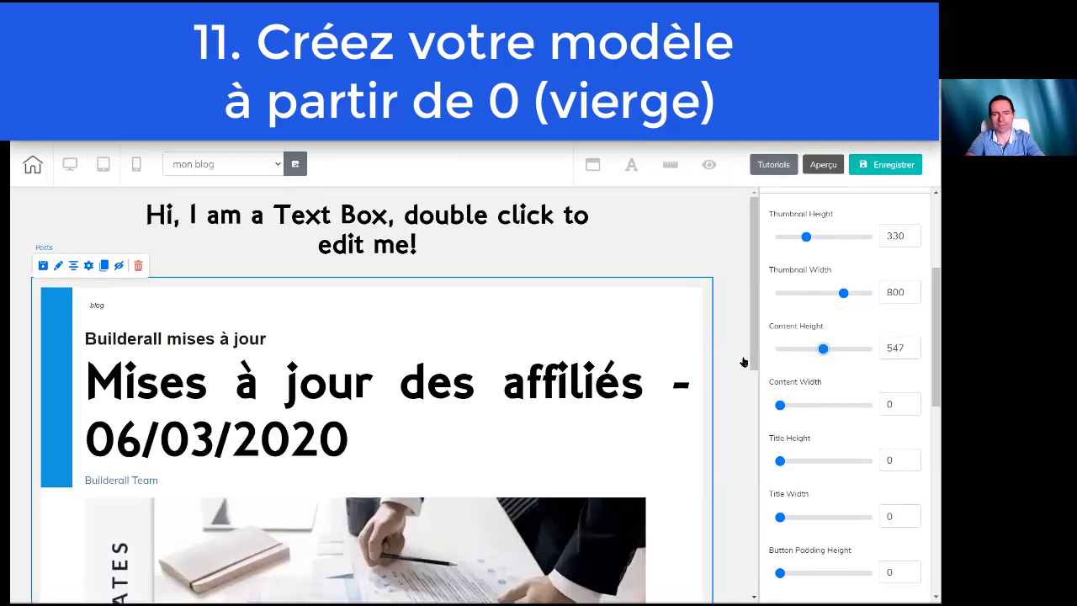
pyautogui.moveTo(755, 360)
pyautogui.mouseDown()
pyautogui.moveTo(766, 435)
pyautogui.moveTo(761, 368)
pyautogui.mouseUp()
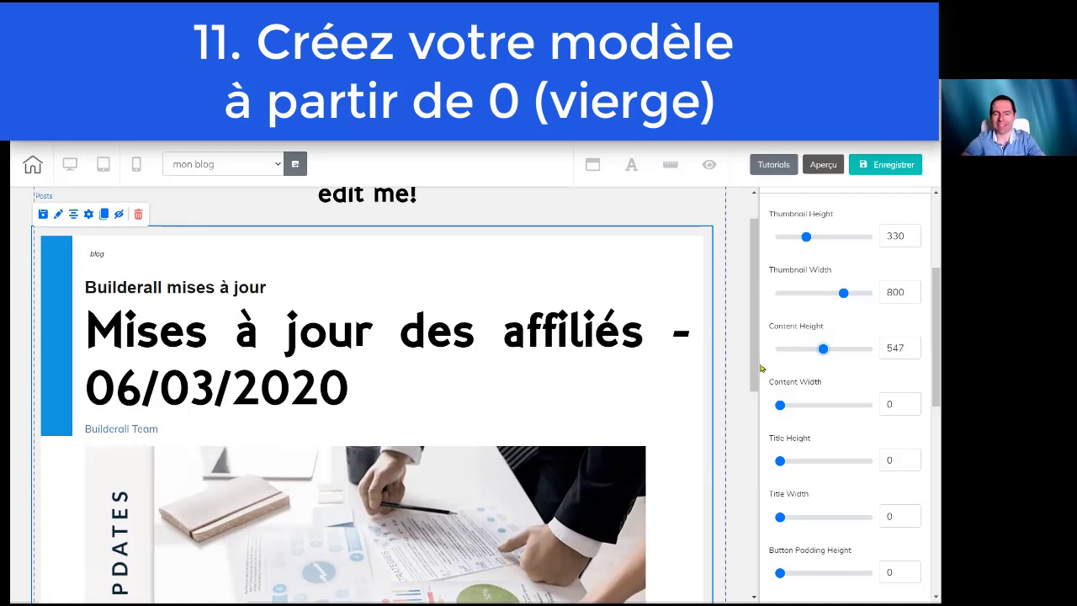
pyautogui.scroll(-2, 759, 358)
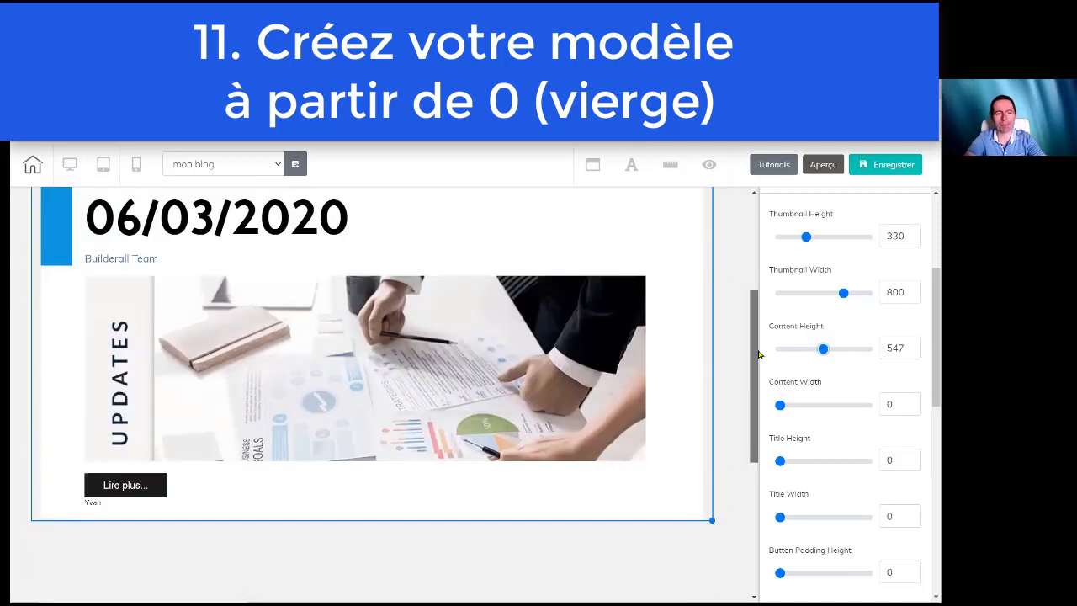
pyautogui.scroll(-5, 759, 357)
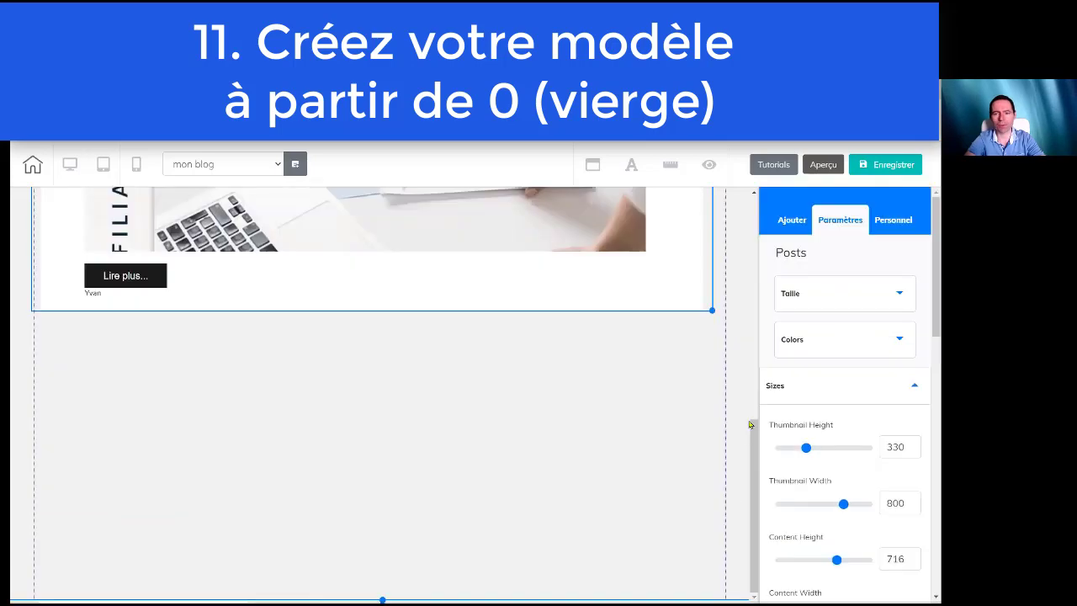
# Step: Insert the first, three-column Blog FeedNews layout into the empty area below the featured post
pyautogui.click(732, 354)
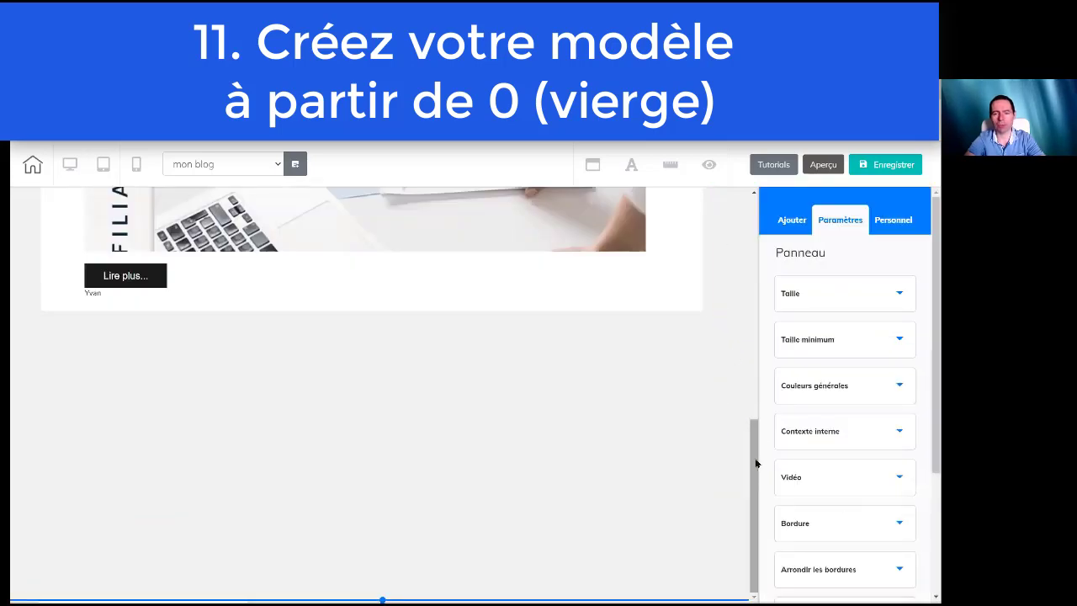
pyautogui.click(787, 236)
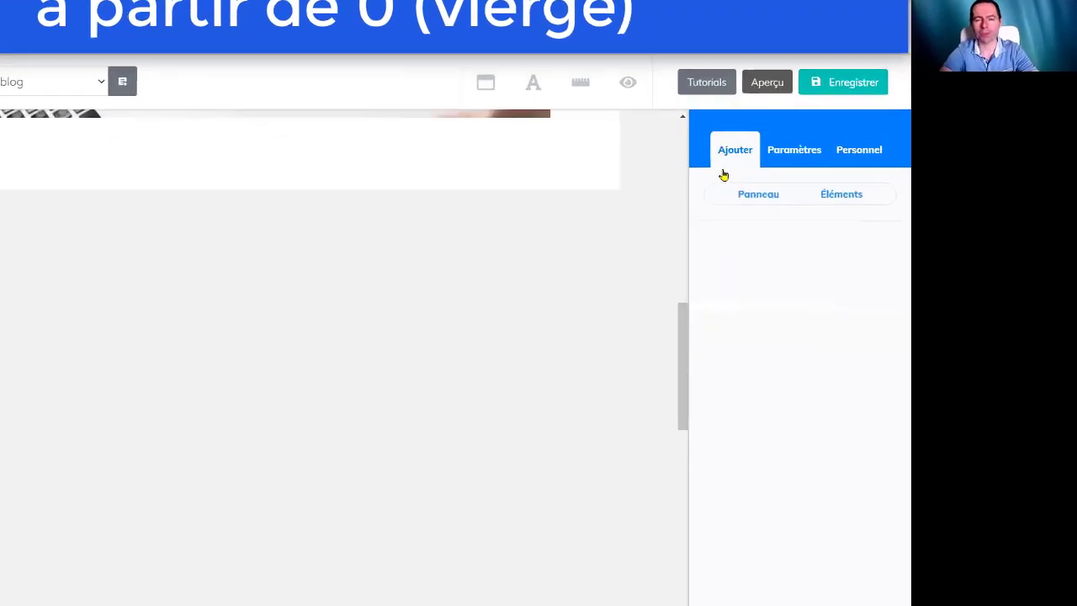
pyautogui.click(839, 201)
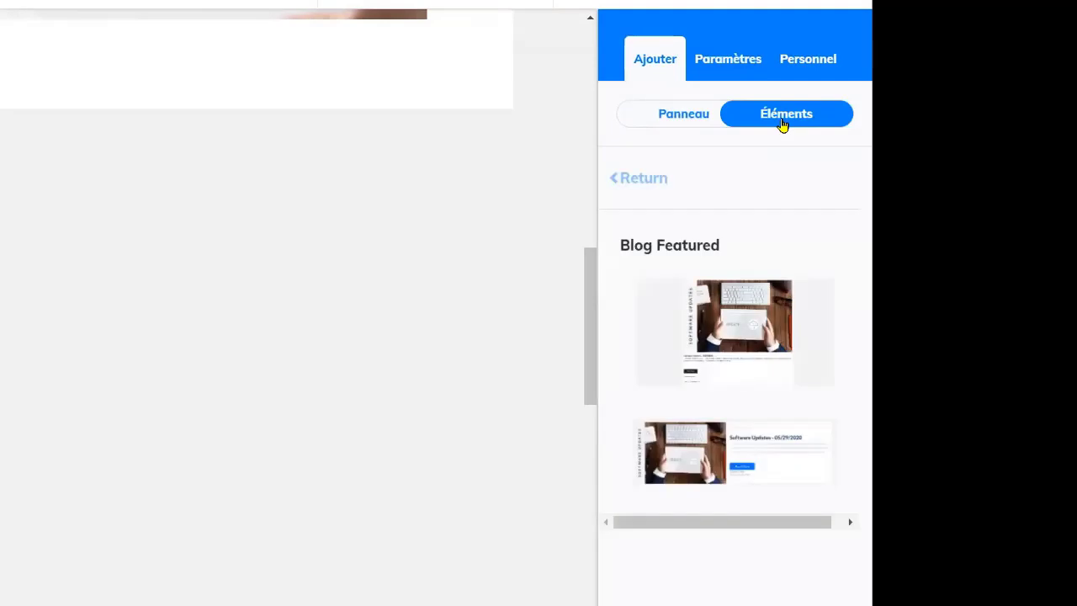
pyautogui.click(627, 180)
pyautogui.scroll(-3, 850, 149)
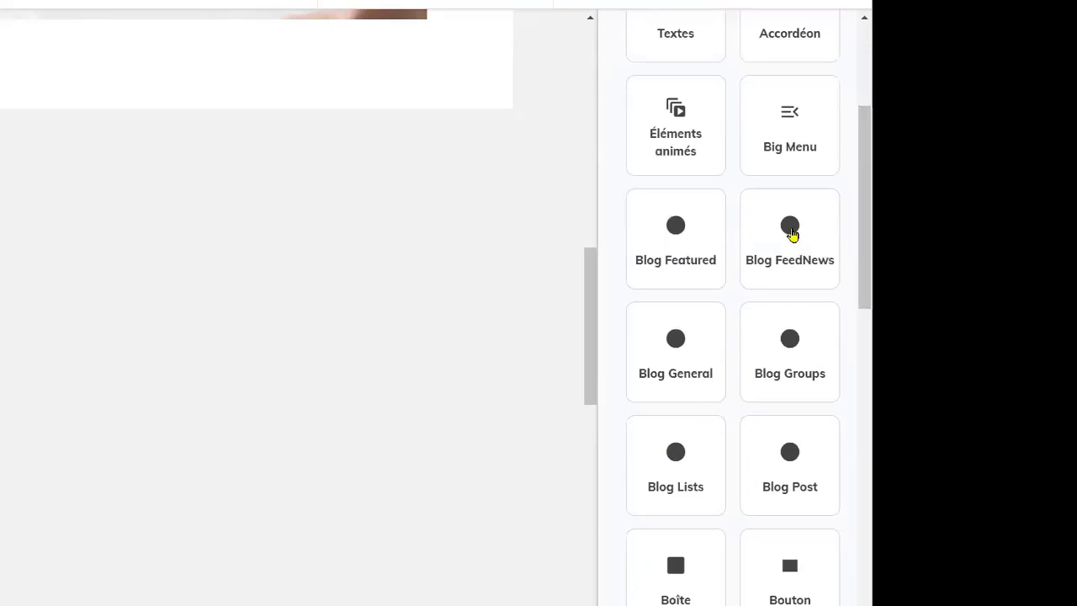
pyautogui.click(791, 232)
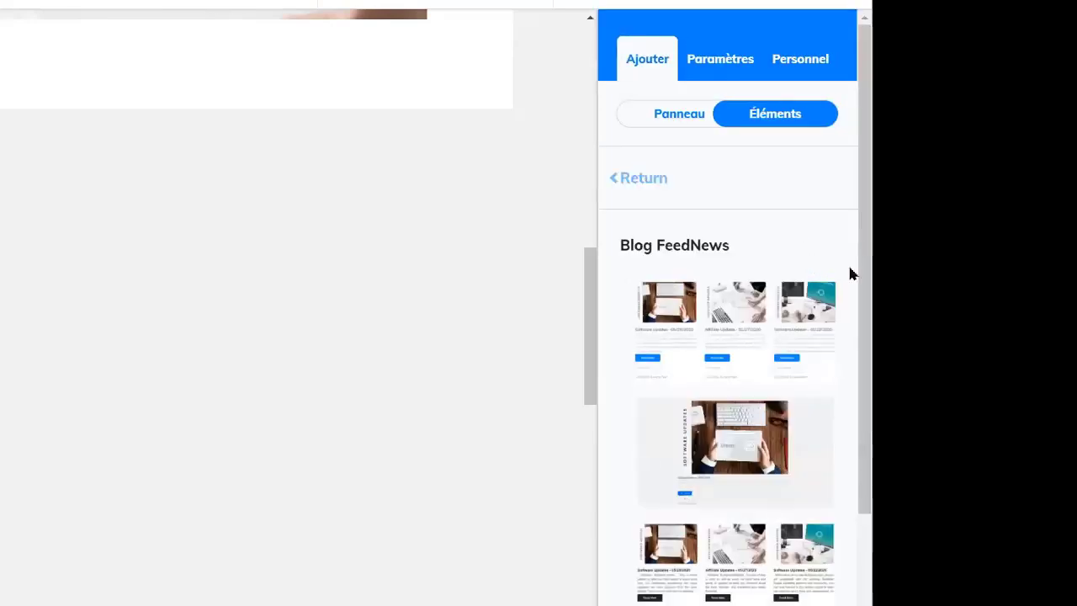
pyautogui.scroll(-2, 848, 233)
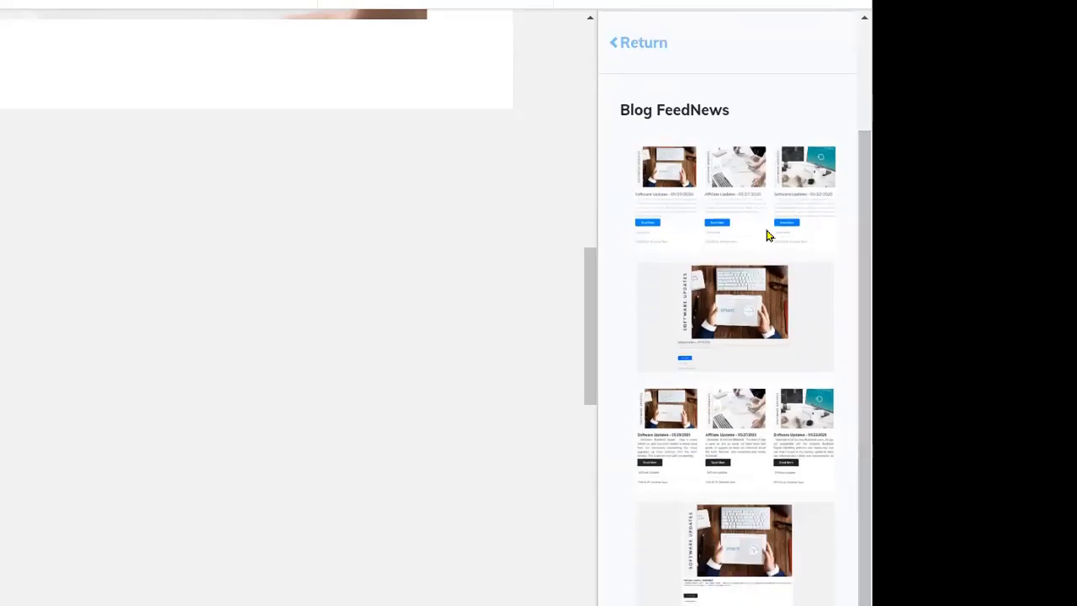
pyautogui.moveTo(727, 179); pyautogui.dragTo(109, 298)
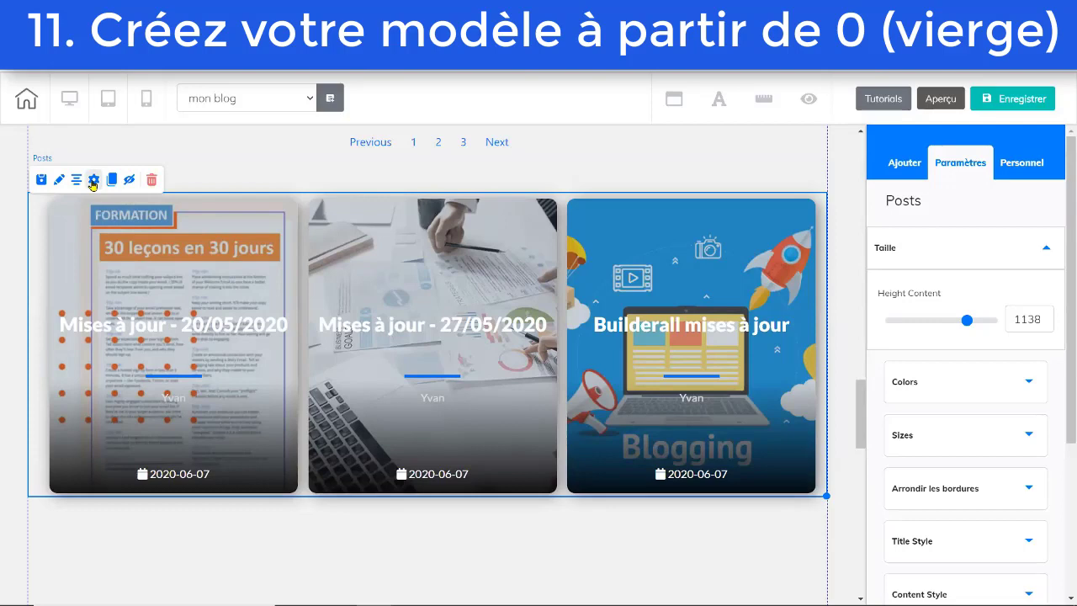
# Step: Set the headline option of the hover-theme post group to 2-50 and save its settings
pyautogui.click(93, 180)
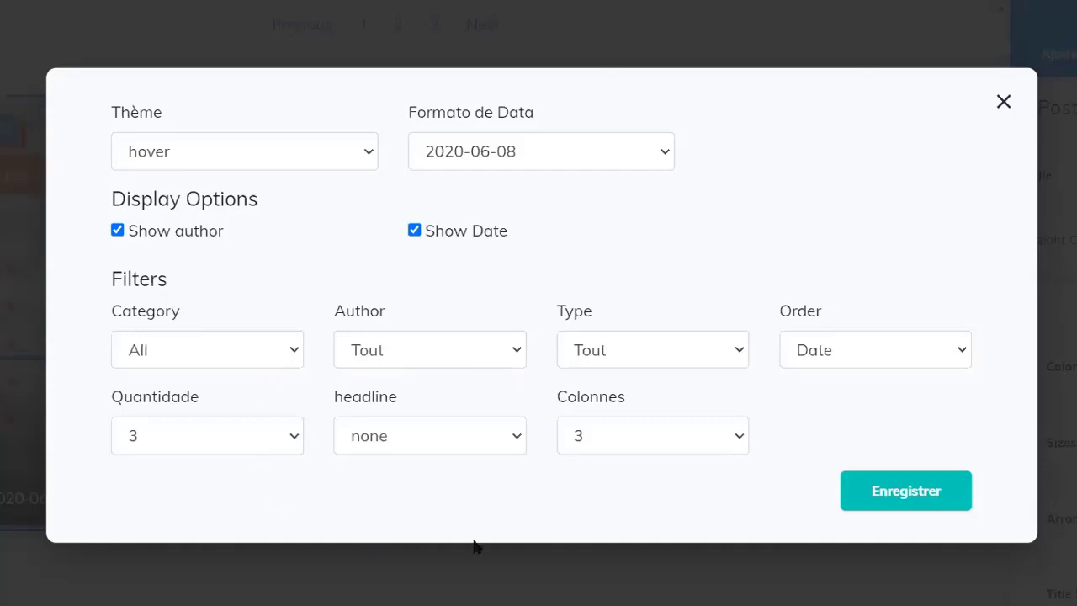
pyautogui.click(520, 438)
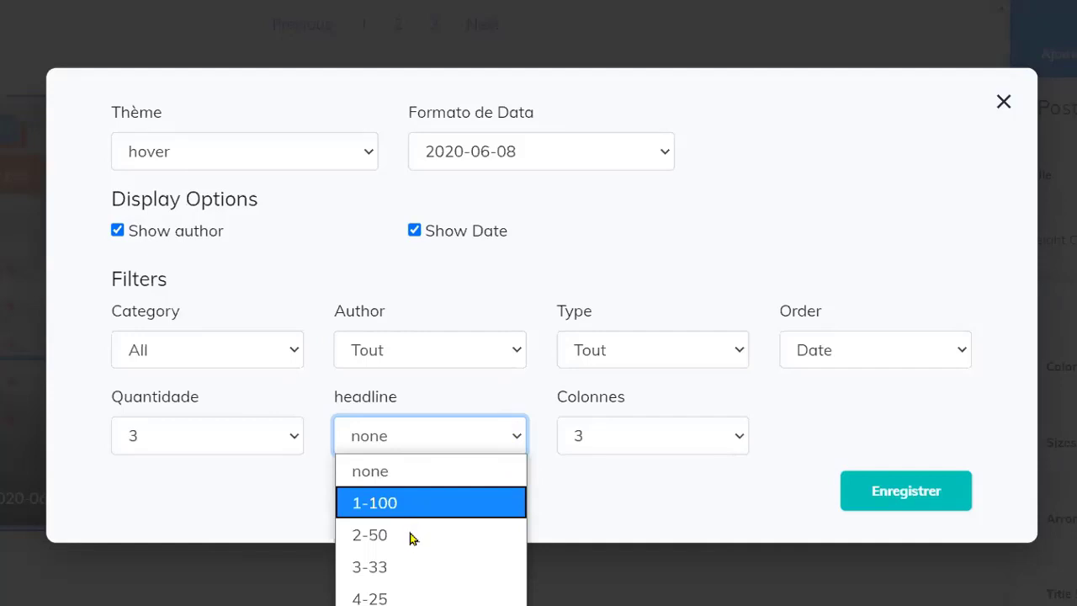
pyautogui.click(447, 535)
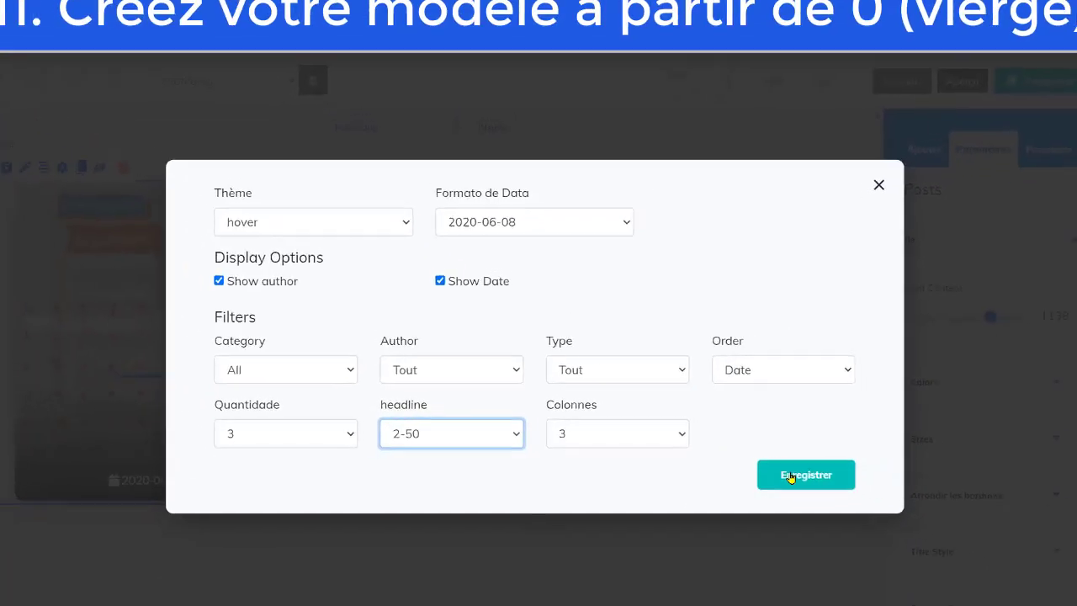
pyautogui.click(885, 495)
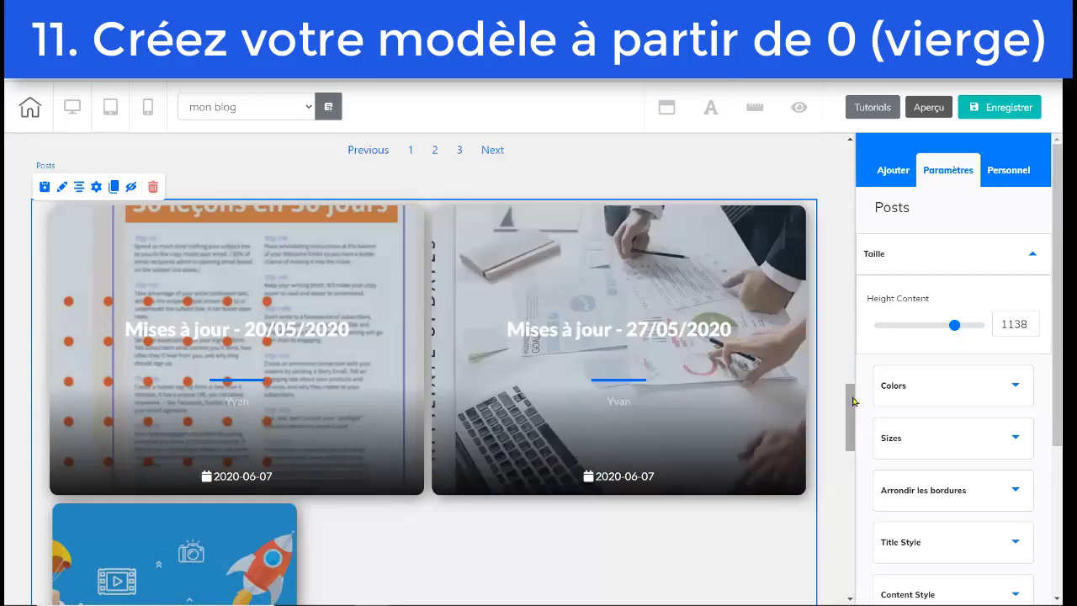
# Step: Look over the Blog Groups layouts, then examine the other blog element types available to add
pyautogui.moveTo(848, 401); pyautogui.dragTo(1048, 264)
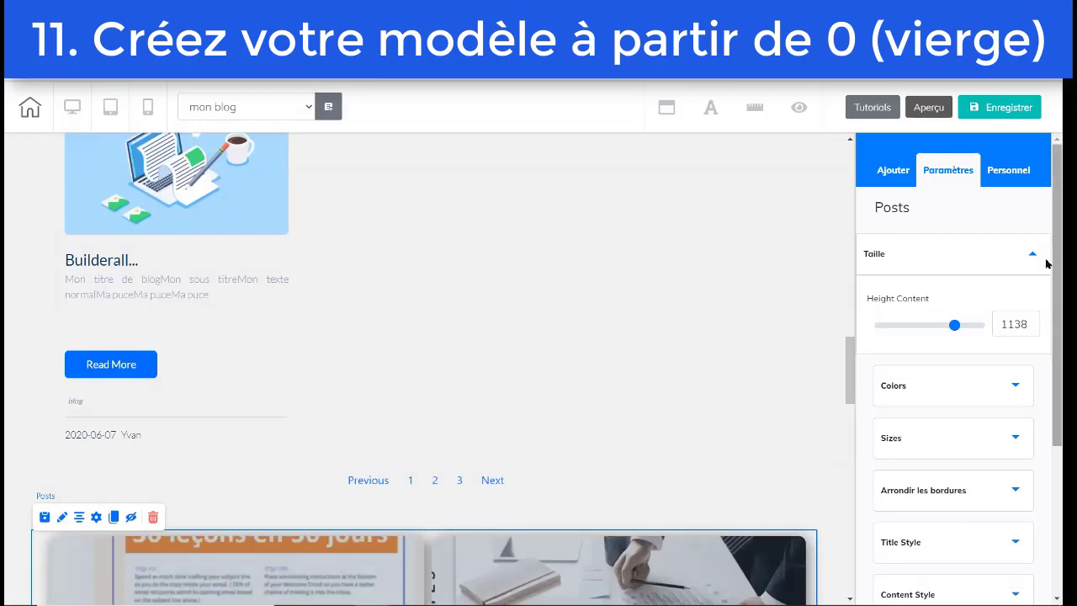
pyautogui.click(985, 211)
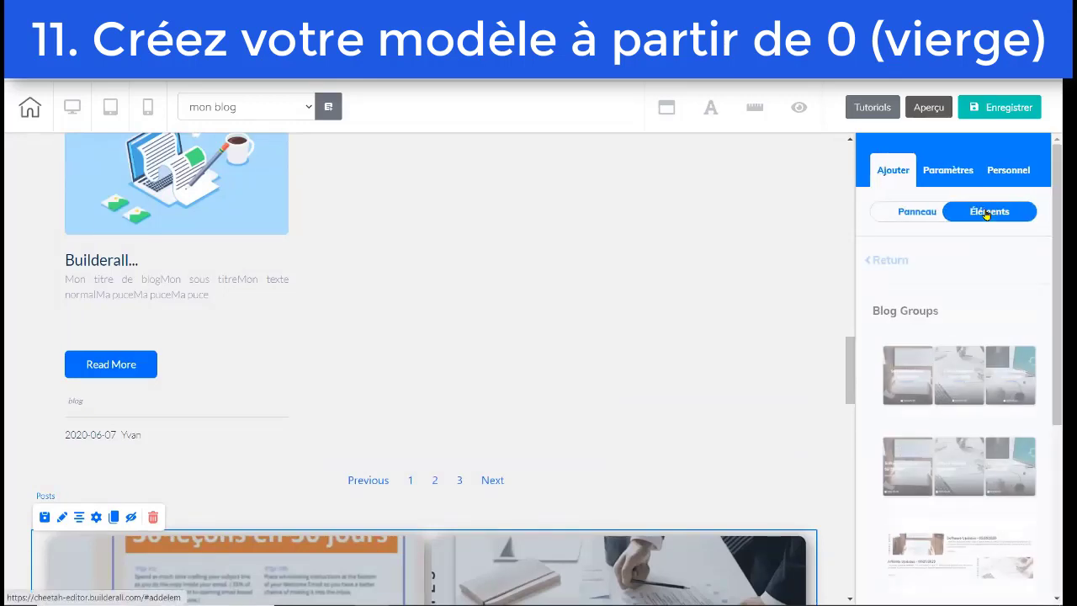
pyautogui.scroll(-5, 1043, 337)
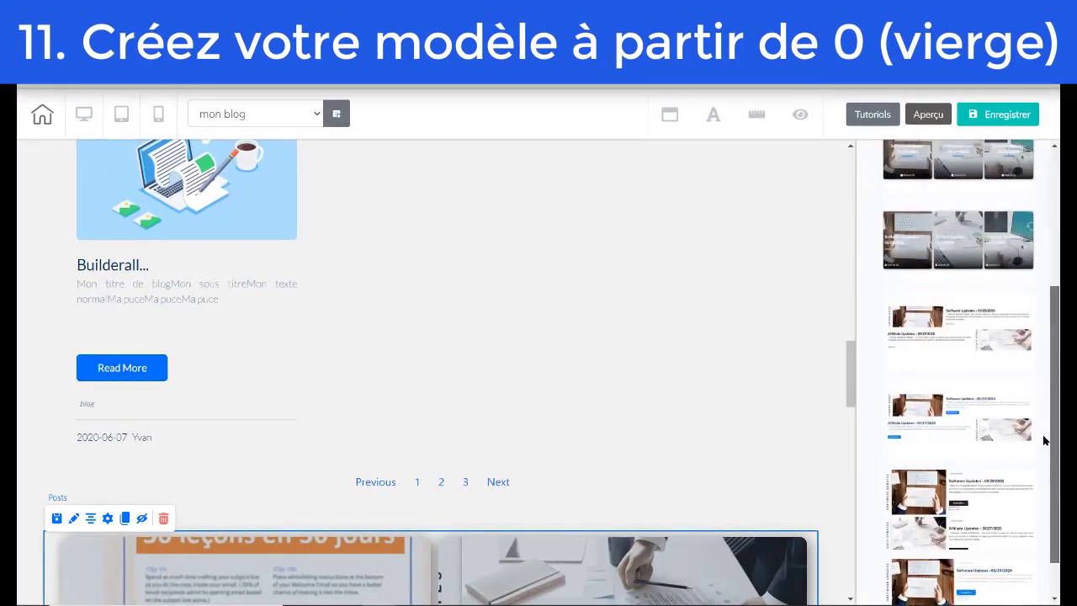
pyautogui.scroll(5, 1043, 222)
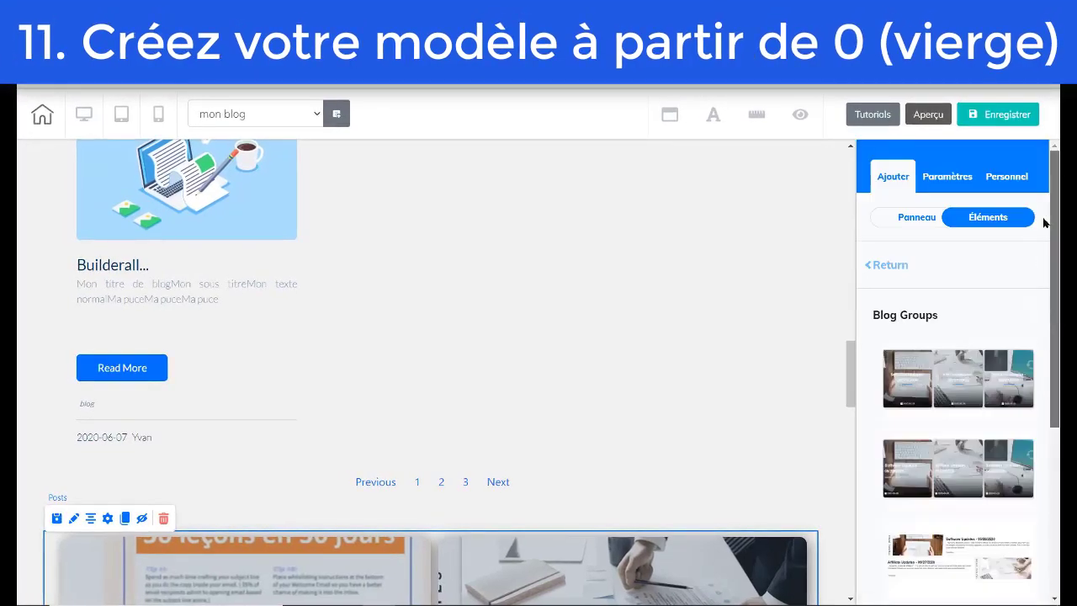
pyautogui.click(890, 266)
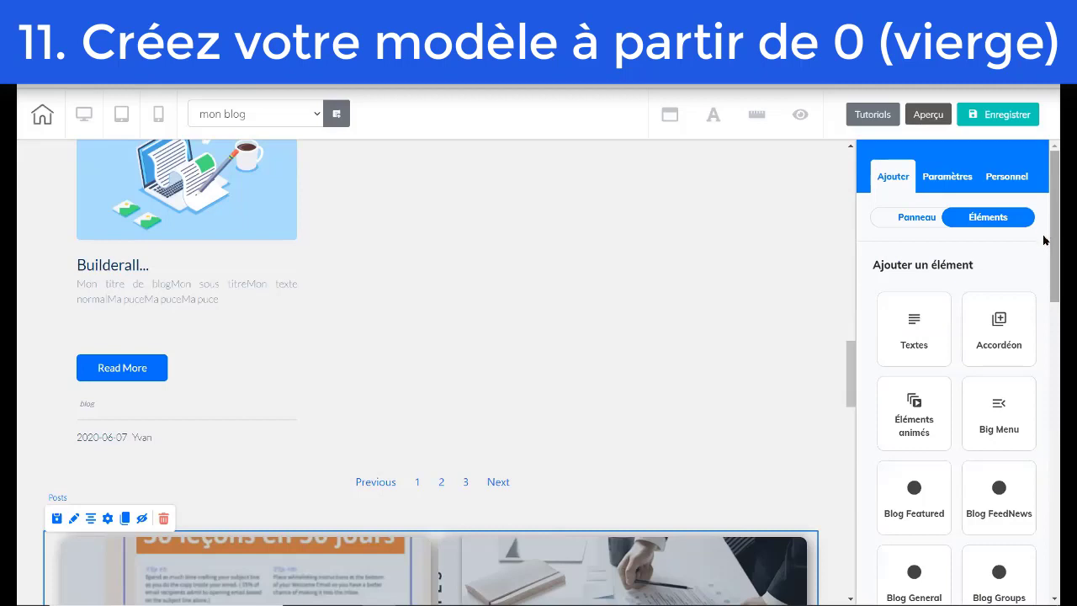
pyautogui.scroll(-5, 1043, 253)
pyautogui.scroll(1, 1043, 365)
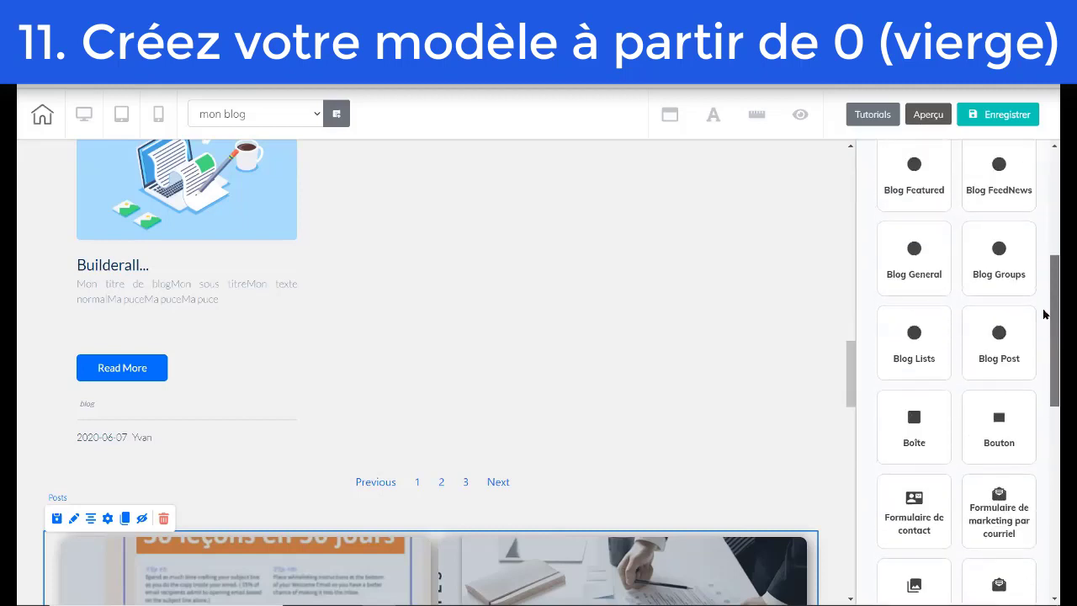
pyautogui.scroll(1, 1044, 314)
pyautogui.scroll(-1, 854, 400)
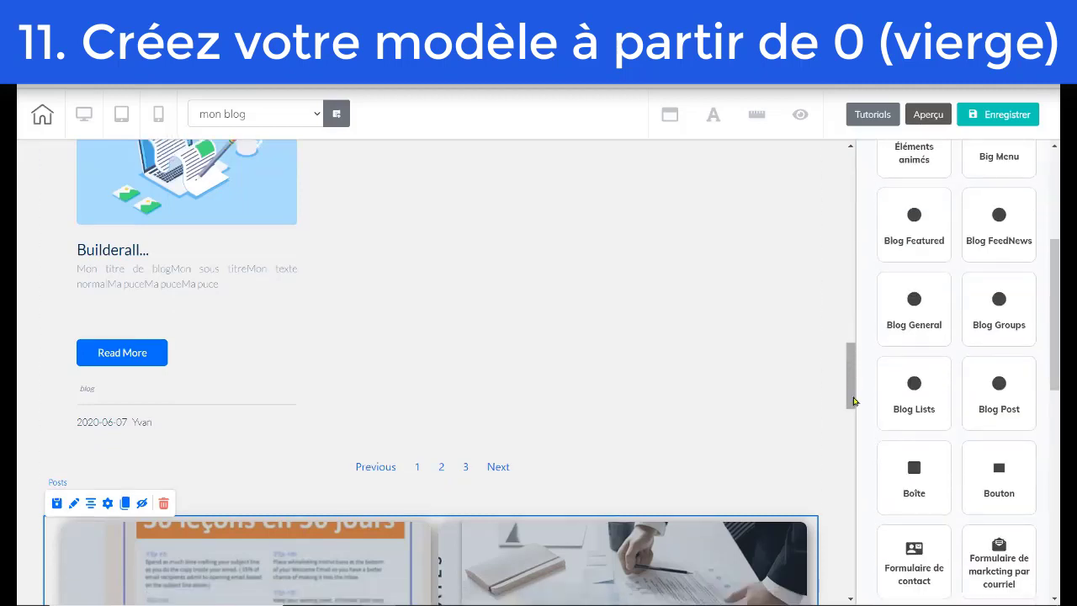
# Step: Review the Blog General elements and insert the search box with the blue button below the post cards
pyautogui.scroll(-5, 853, 400)
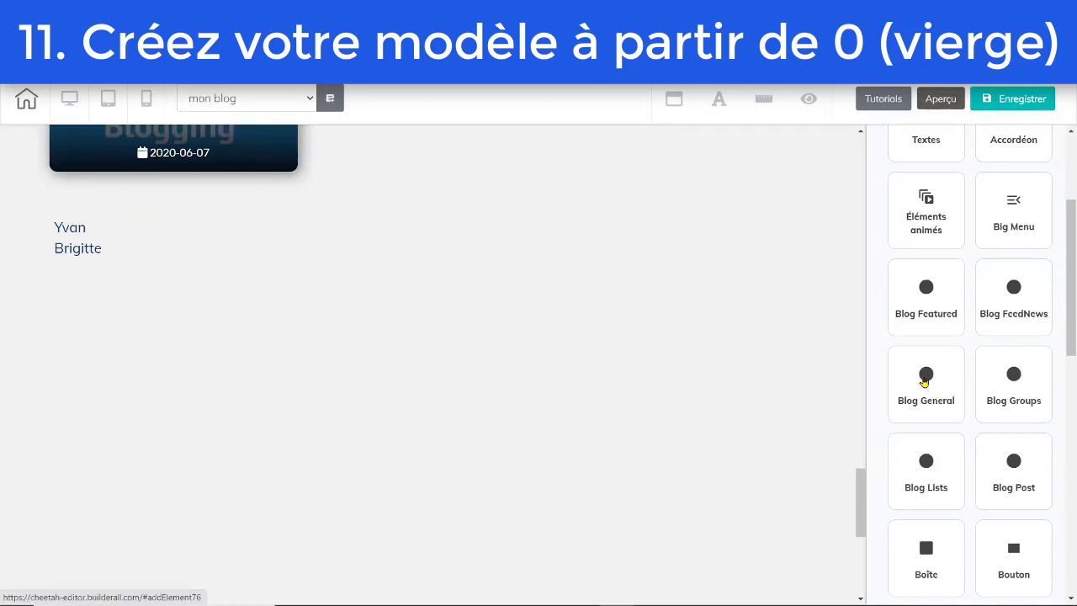
pyautogui.click(923, 390)
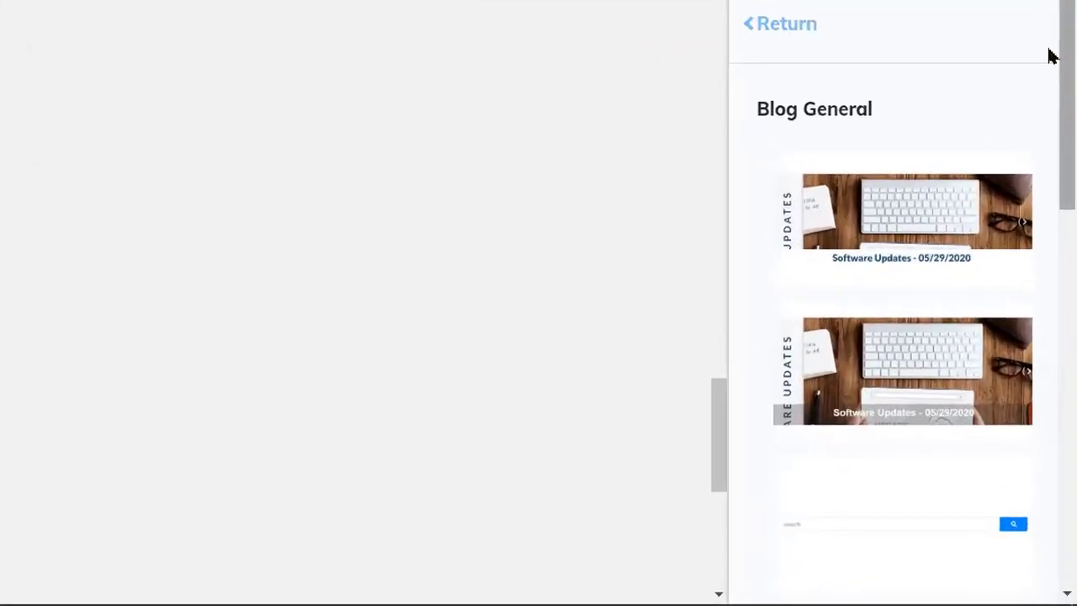
pyautogui.scroll(-1, 1050, 55)
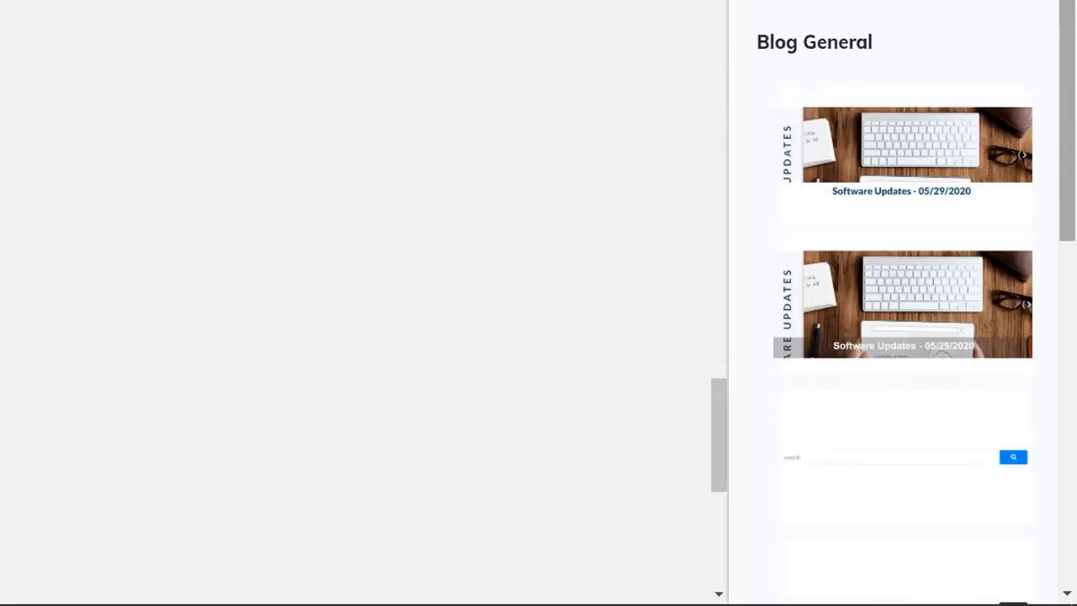
pyautogui.scroll(-5, 1048, 185)
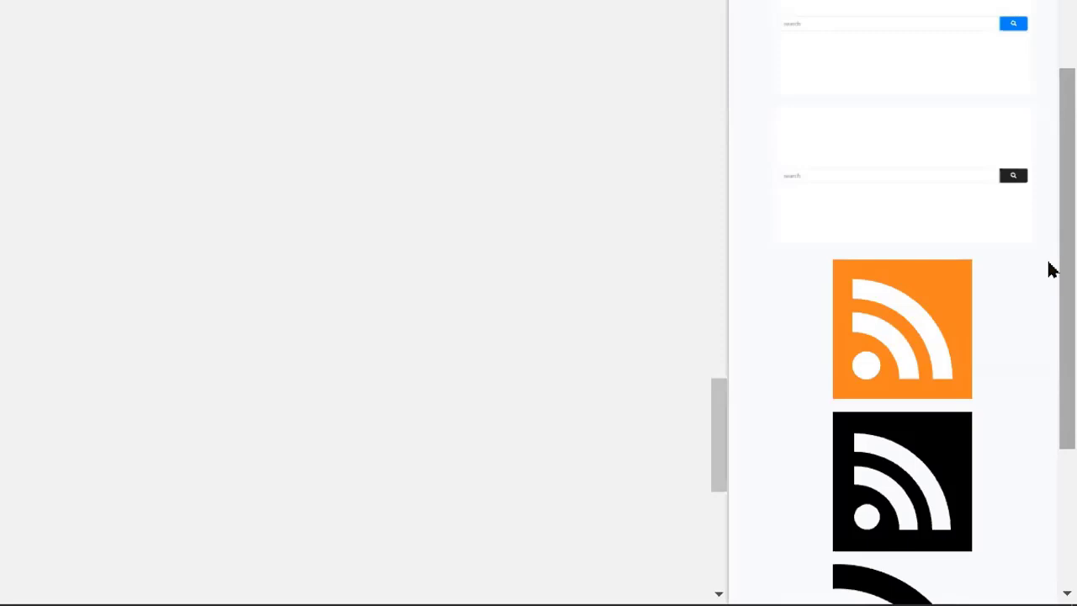
pyautogui.scroll(6, 1051, 269)
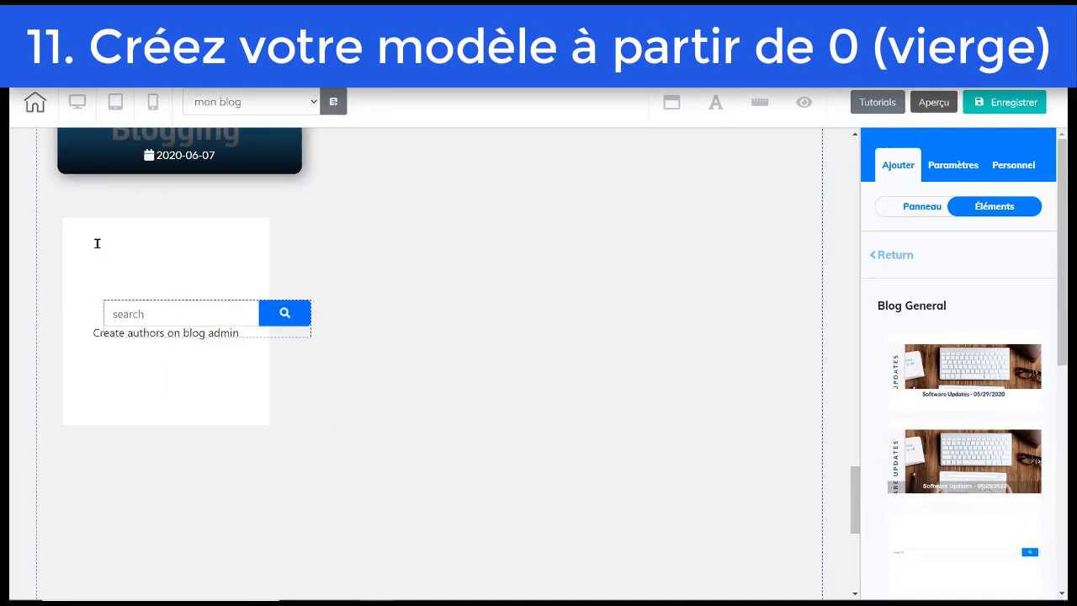
# Step: Set the width of the blog search bar to 509 and open its colour settings
pyautogui.click(92, 249)
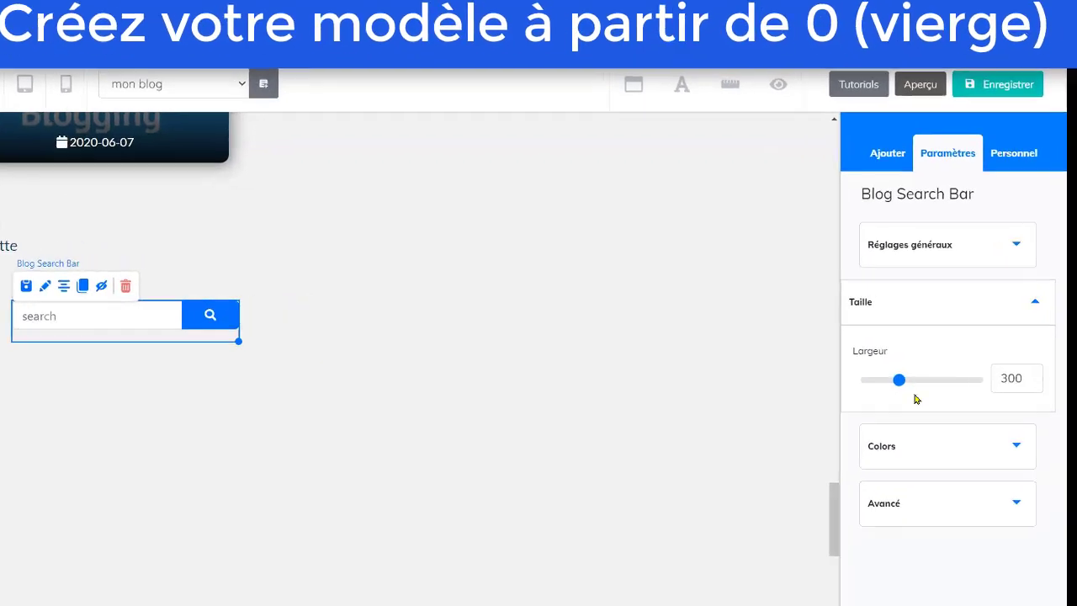
pyautogui.moveTo(898, 380); pyautogui.dragTo(893, 403)
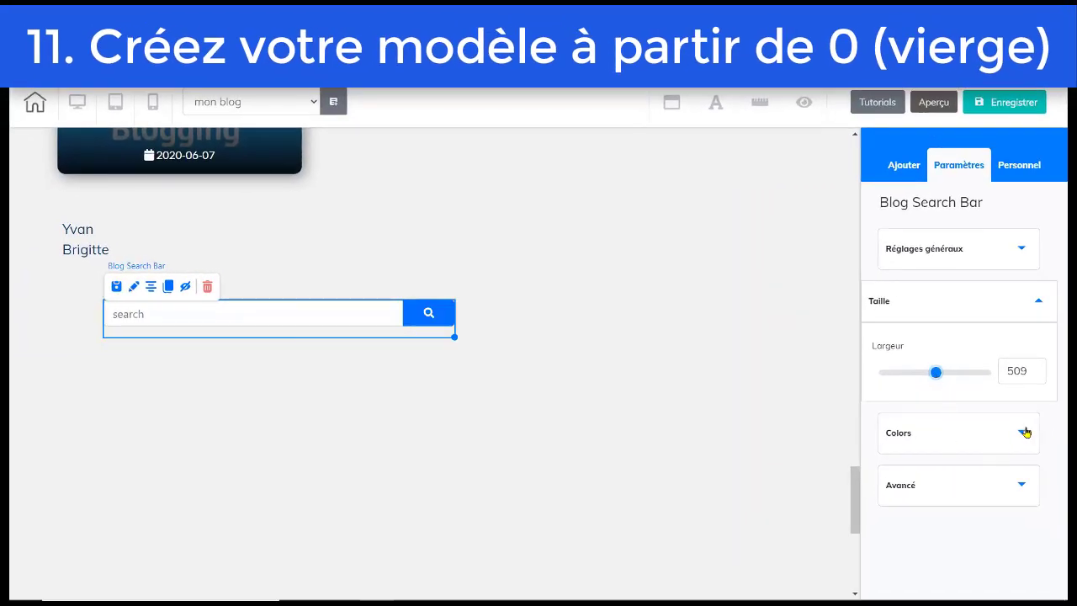
pyautogui.click(1022, 431)
# Step: Change the search bar's label to "rechercher" with the placeholder display option enabled
pyautogui.click(1027, 255)
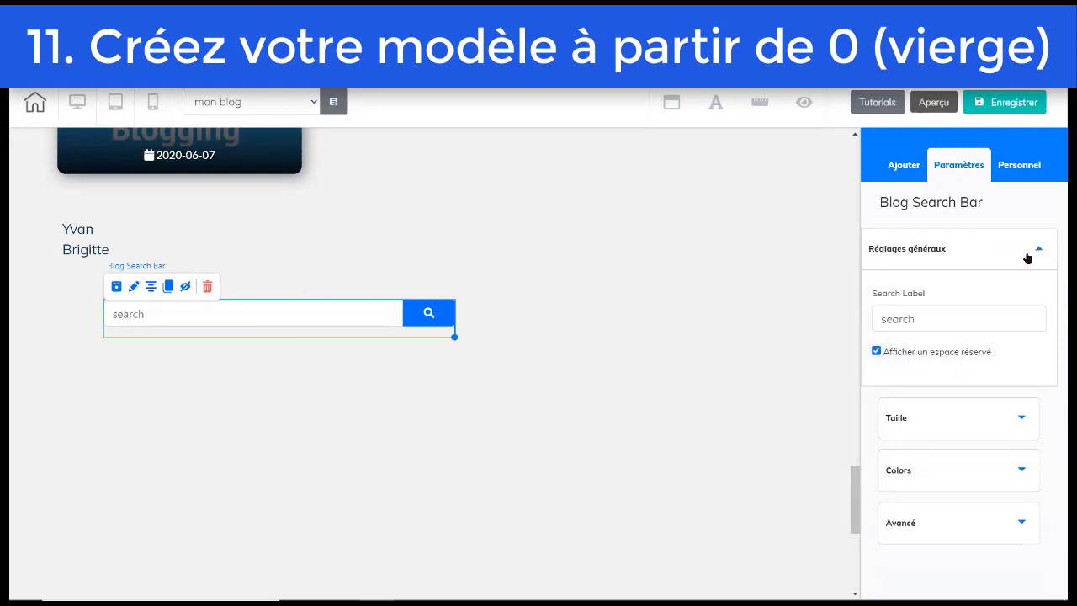
pyautogui.doubleClick(911, 319)
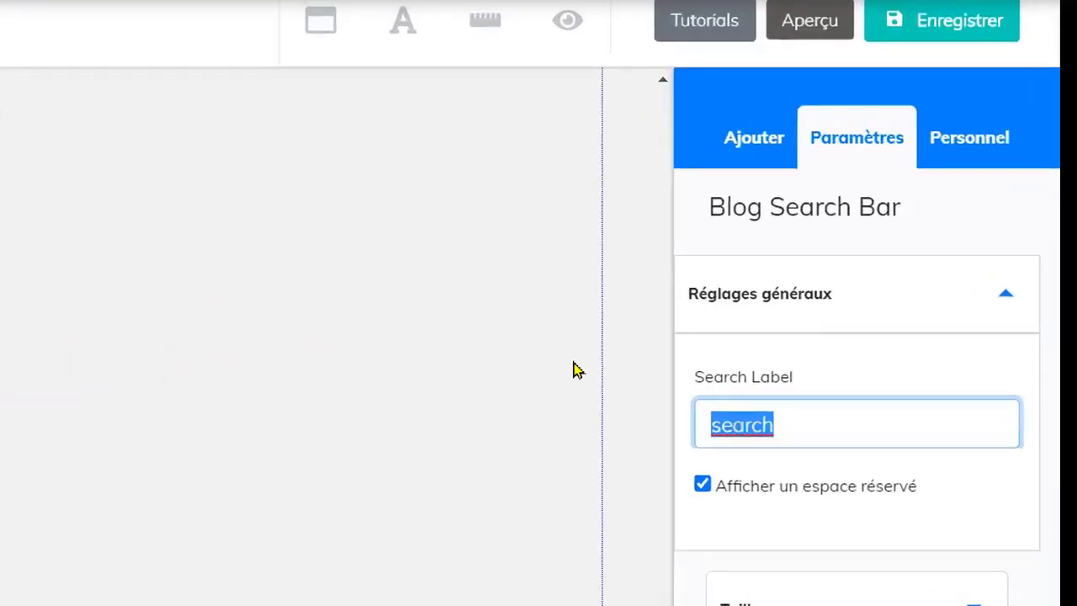
pyautogui.write('rechercher')
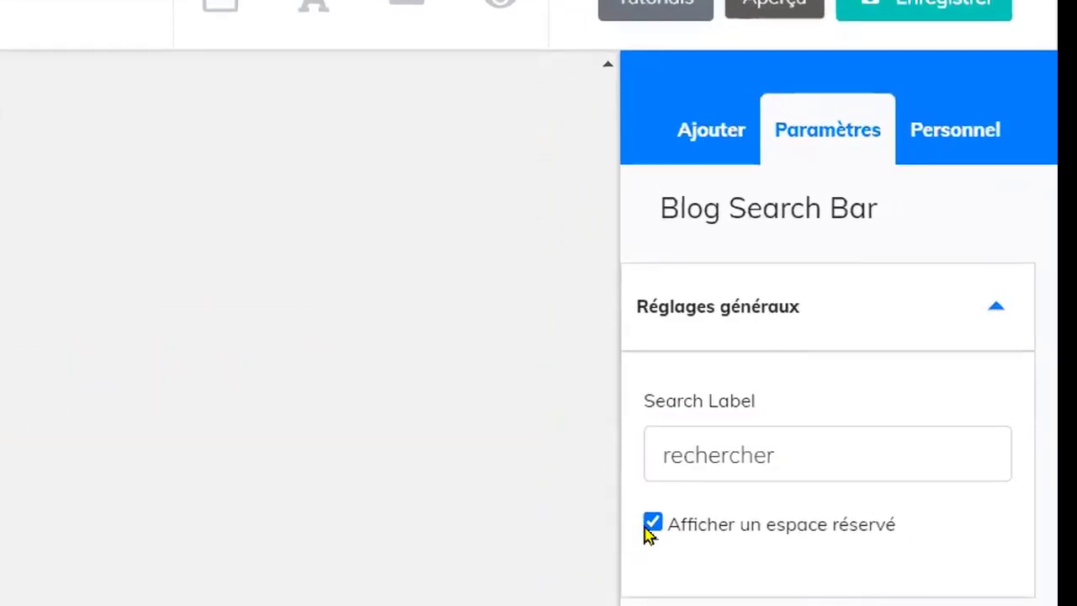
pyautogui.click(876, 352)
pyautogui.click(654, 523)
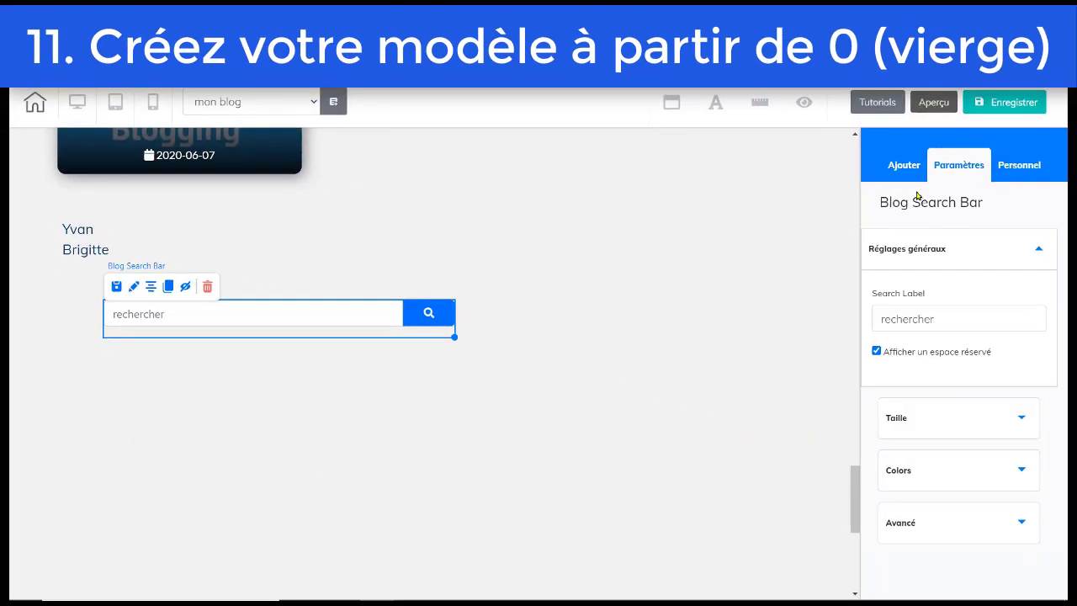
# Step: Insert the first Blog General element, the news slider, below the search bar and check its news source options
pyautogui.click(1009, 102)
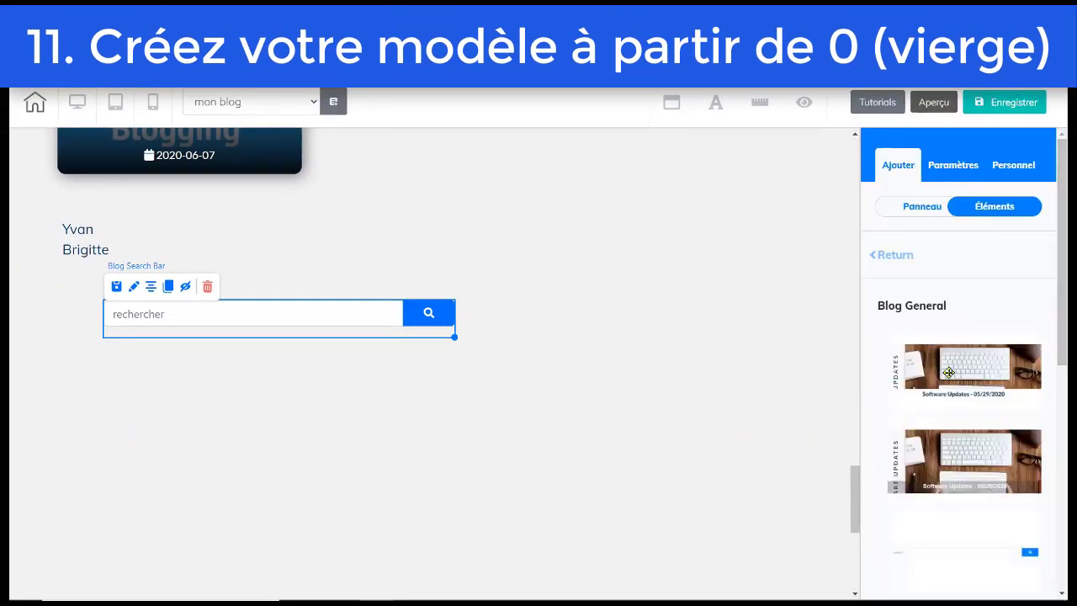
pyautogui.moveTo(947, 370); pyautogui.dragTo(428, 466)
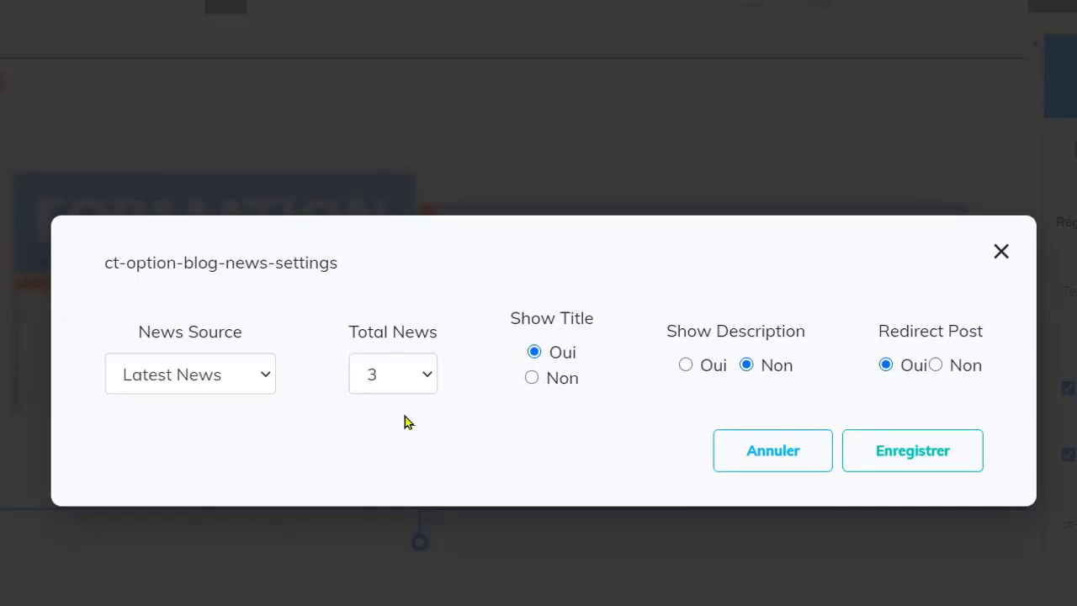
pyautogui.click(266, 375)
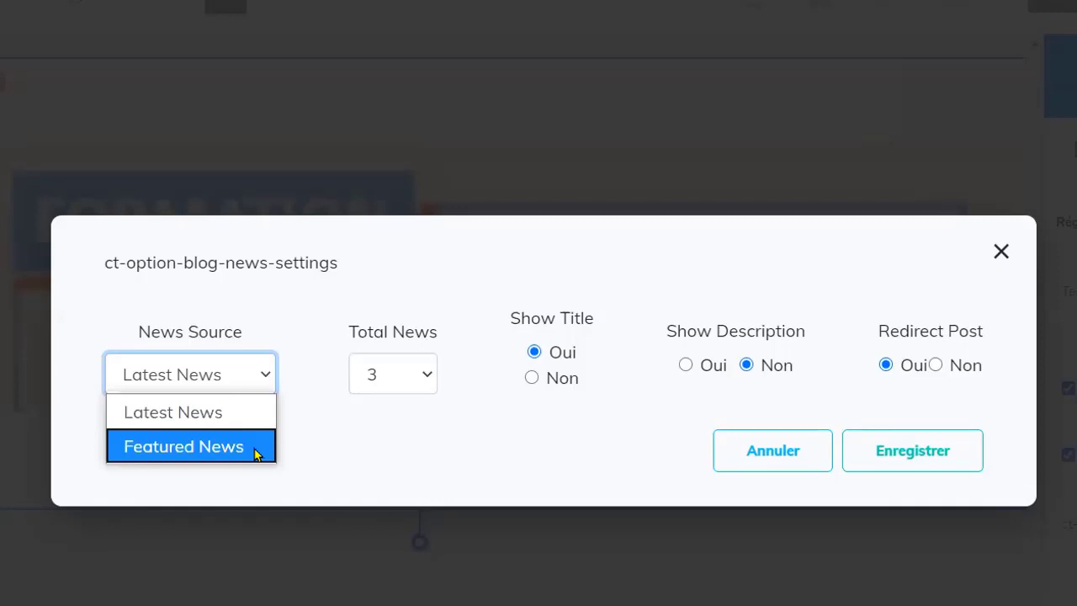
pyautogui.click(300, 452)
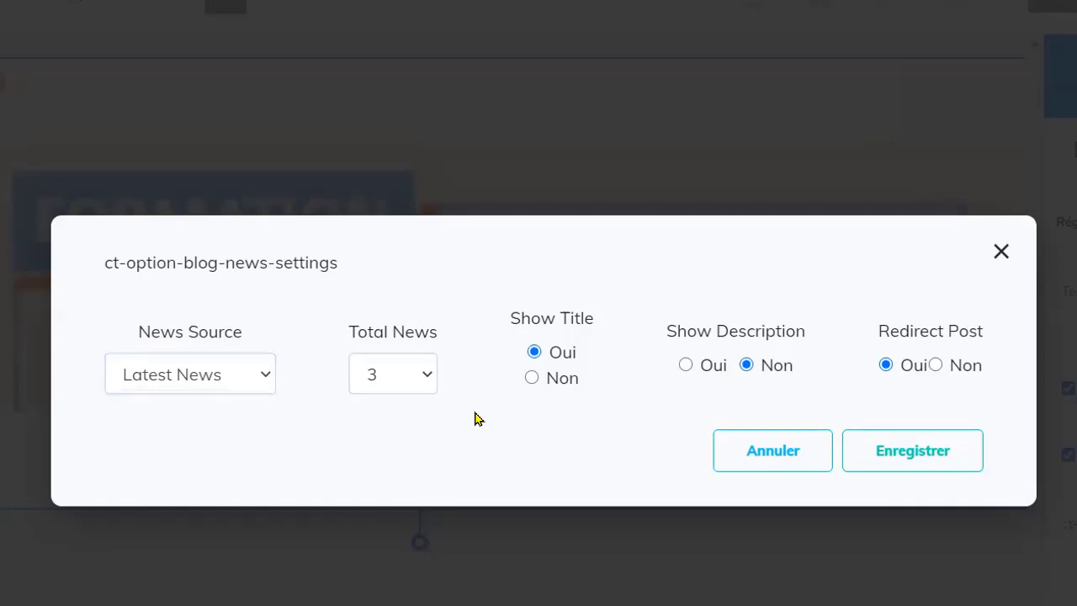
# Step: Set the news slider to 2 total news, title hidden, description shown and post redirect off, and save its settings
pyautogui.click(427, 379)
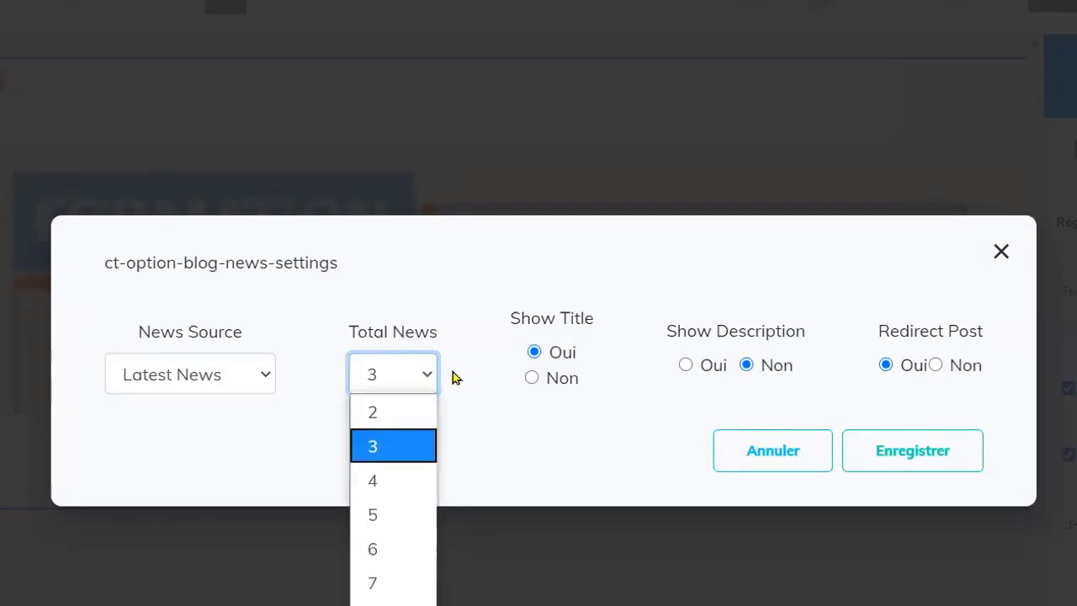
pyautogui.click(409, 413)
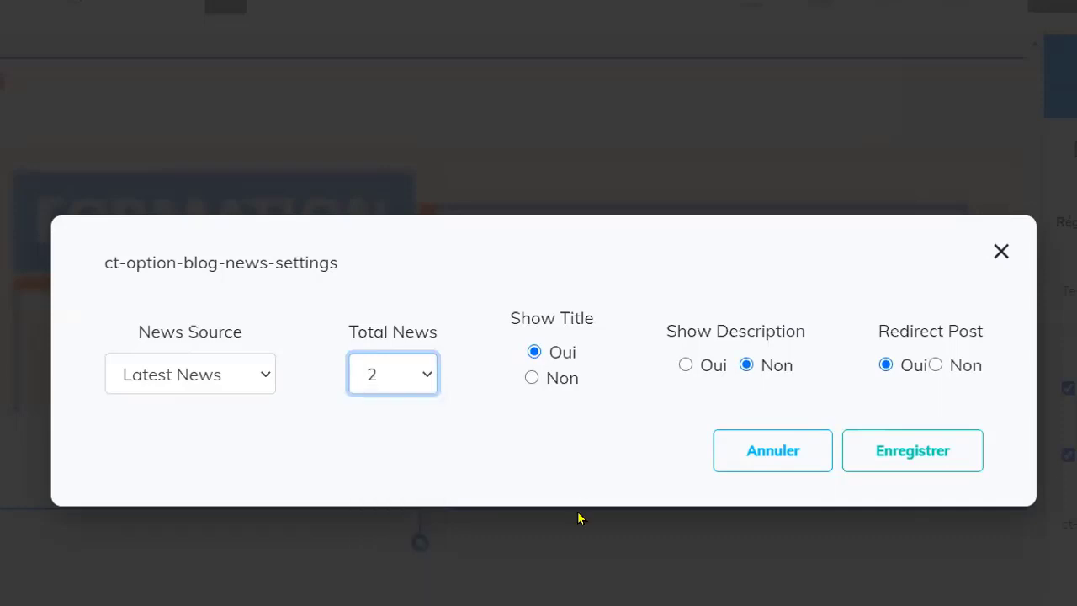
pyautogui.click(532, 377)
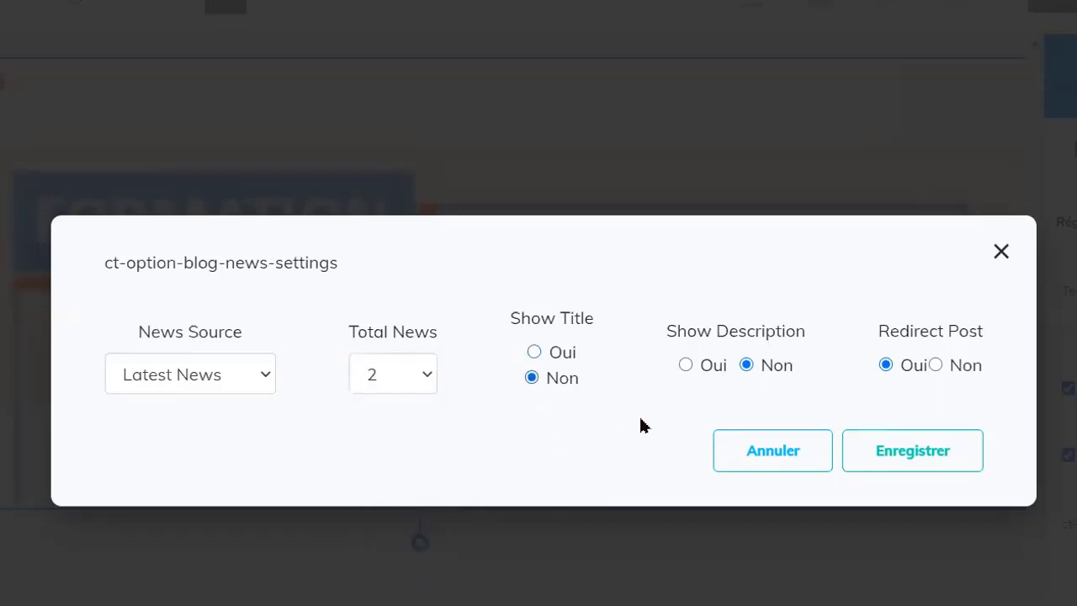
pyautogui.click(686, 367)
pyautogui.click(935, 365)
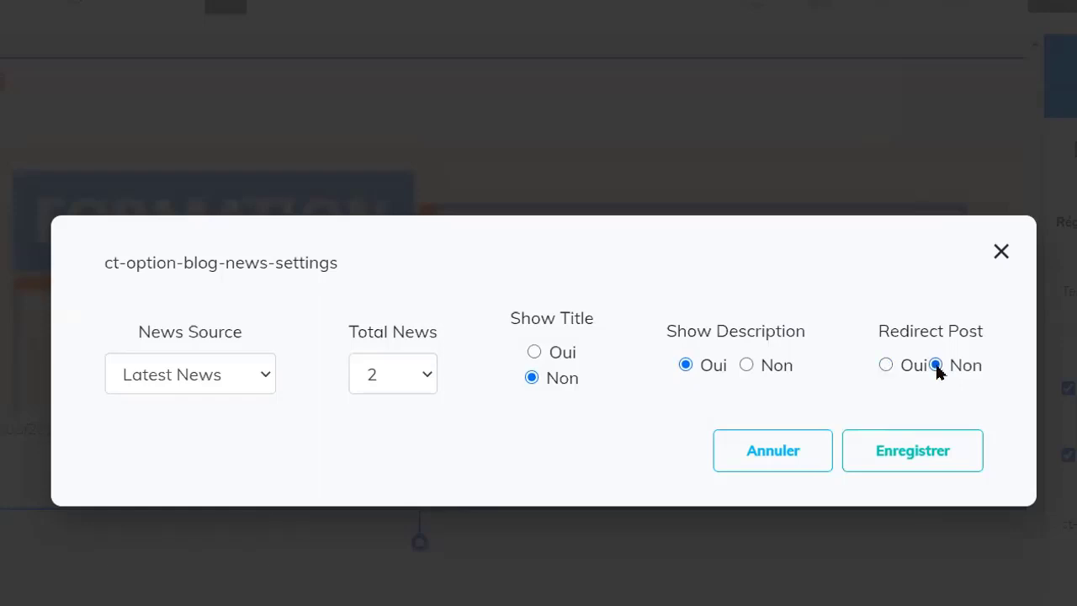
pyautogui.click(882, 466)
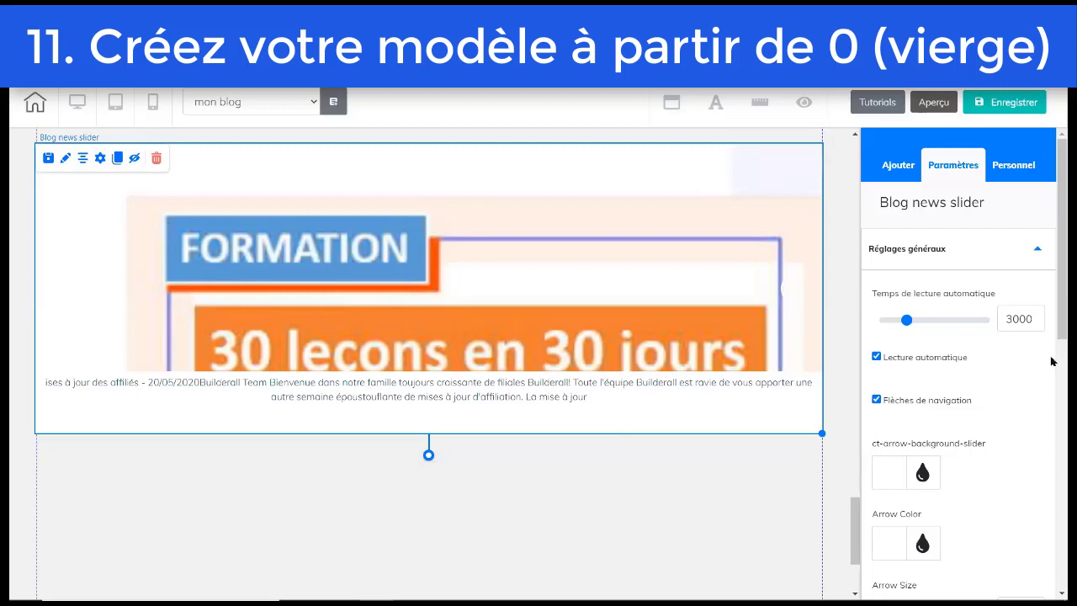
# Step: Look over the news slider's general settings for autoplay, navigation arrows, arrow size and opacity
pyautogui.scroll(-3, 1051, 371)
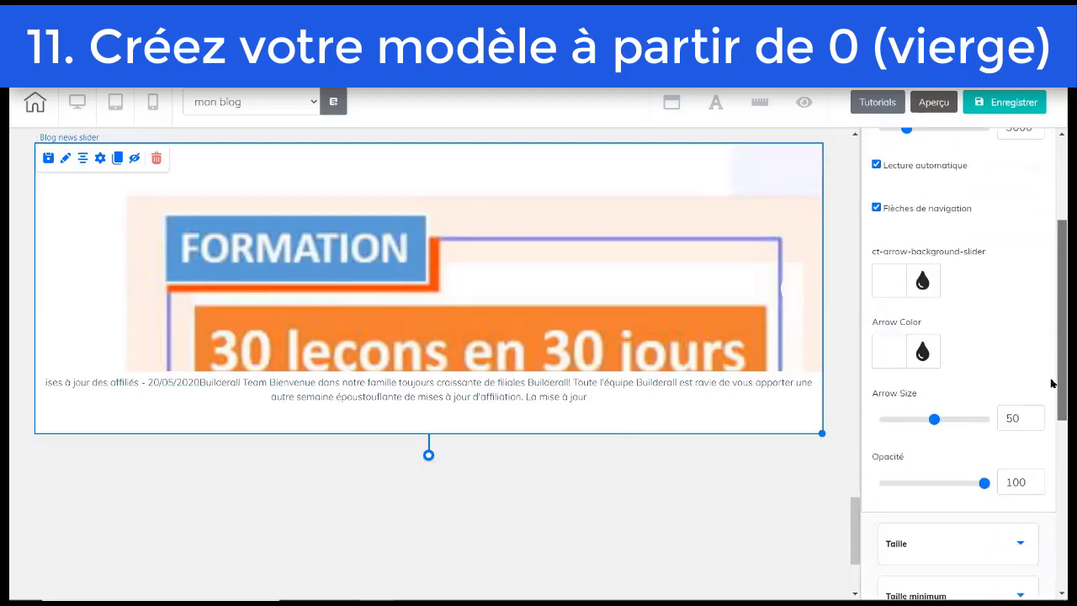
pyautogui.moveTo(1051, 383); pyautogui.dragTo(1054, 551)
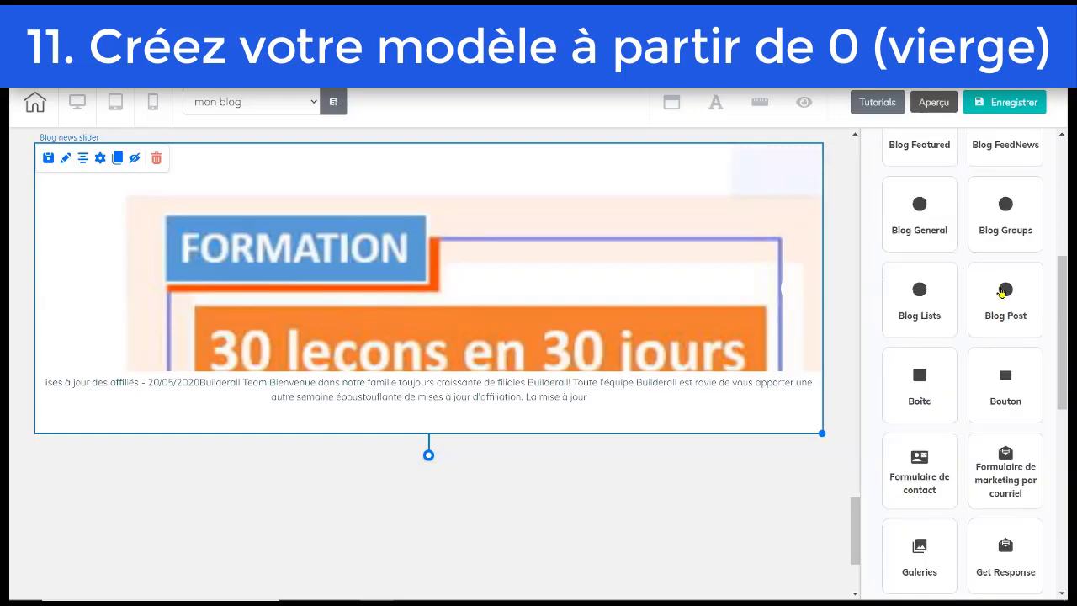
# Step: Insert the first Blog Post layout below the news slider and view the whole sample post
pyautogui.click(1002, 292)
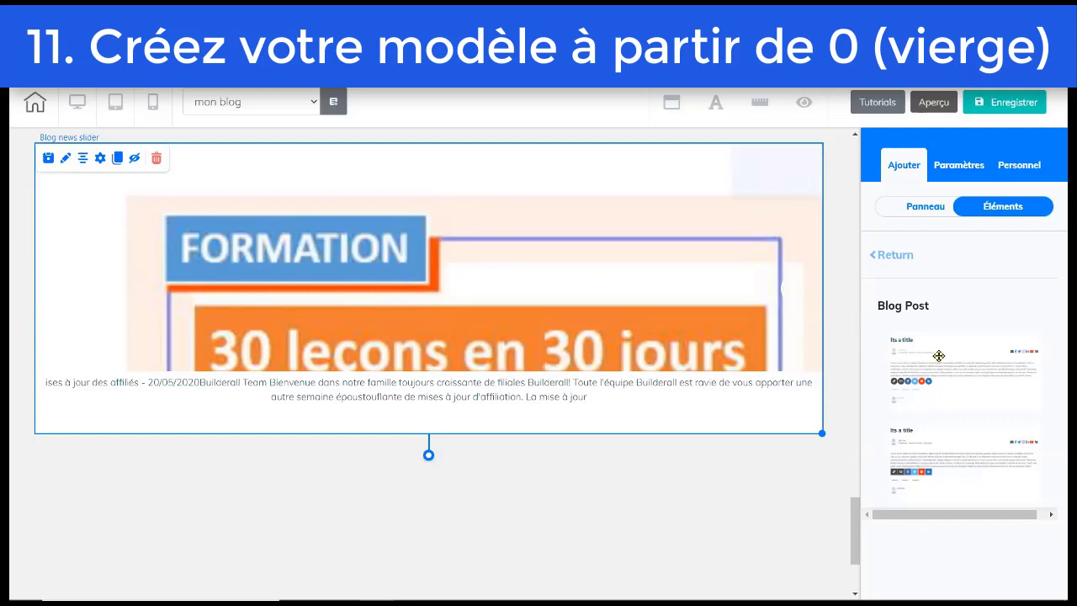
pyautogui.moveTo(939, 356); pyautogui.dragTo(110, 493)
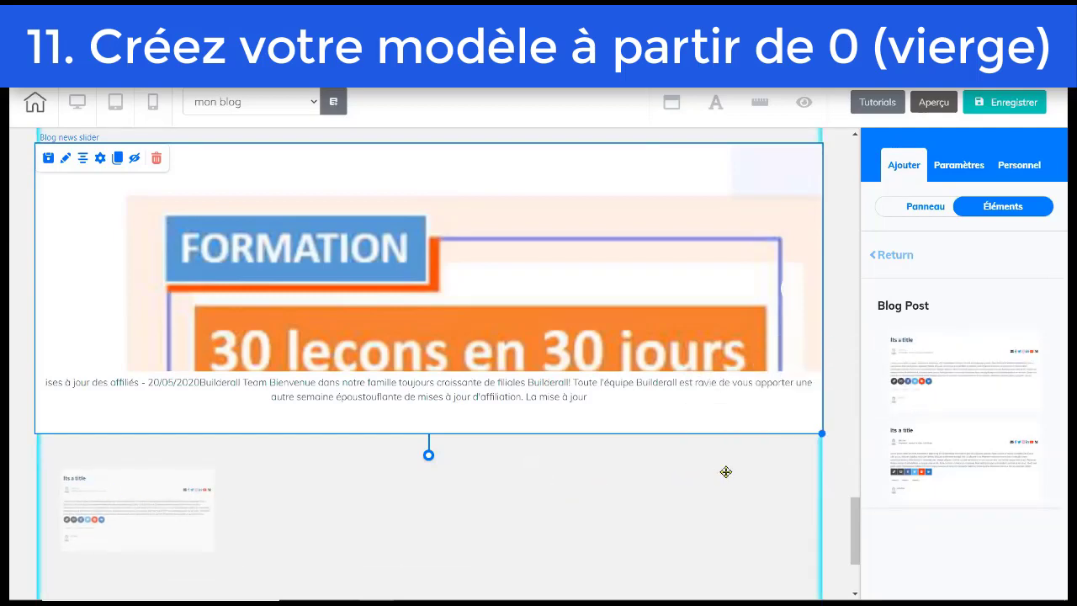
pyautogui.moveTo(722, 477); pyautogui.dragTo(723, 498)
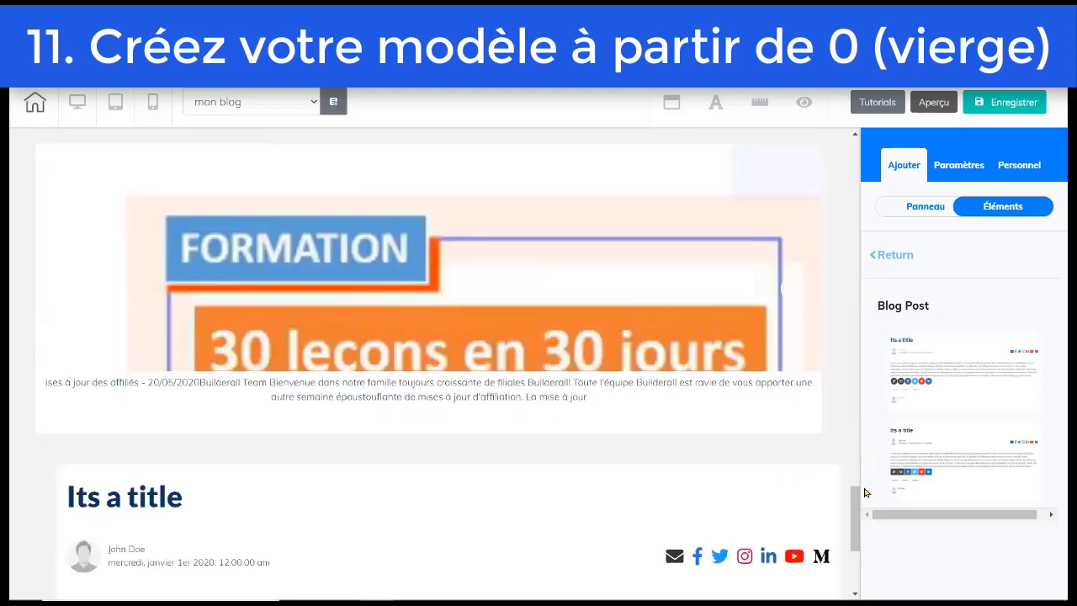
pyautogui.scroll(-3, 855, 498)
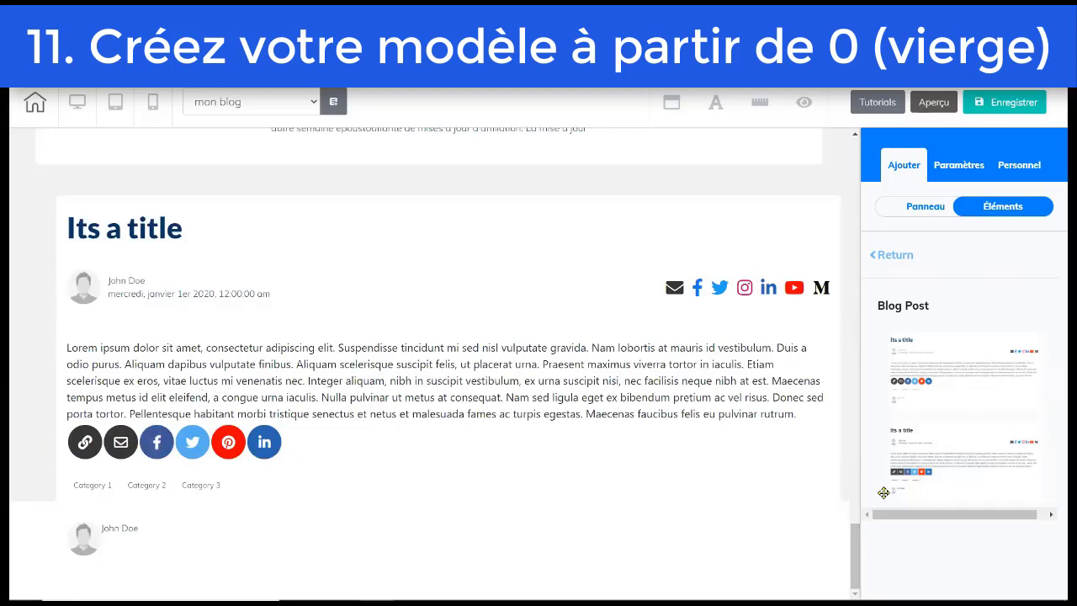
pyautogui.moveTo(924, 476); pyautogui.dragTo(629, 472)
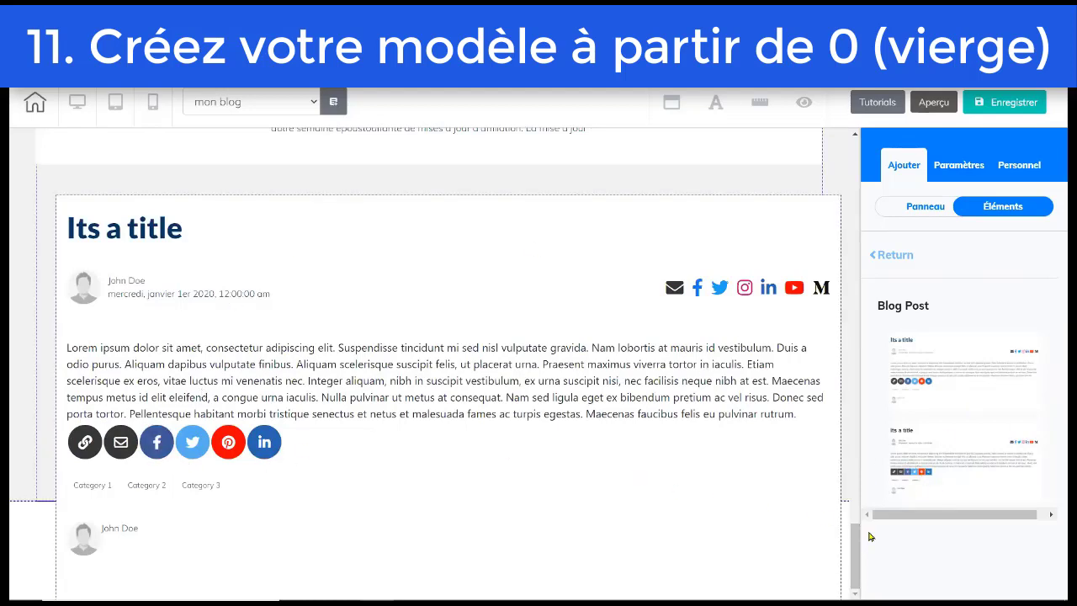
pyautogui.moveTo(870, 536); pyautogui.dragTo(859, 543)
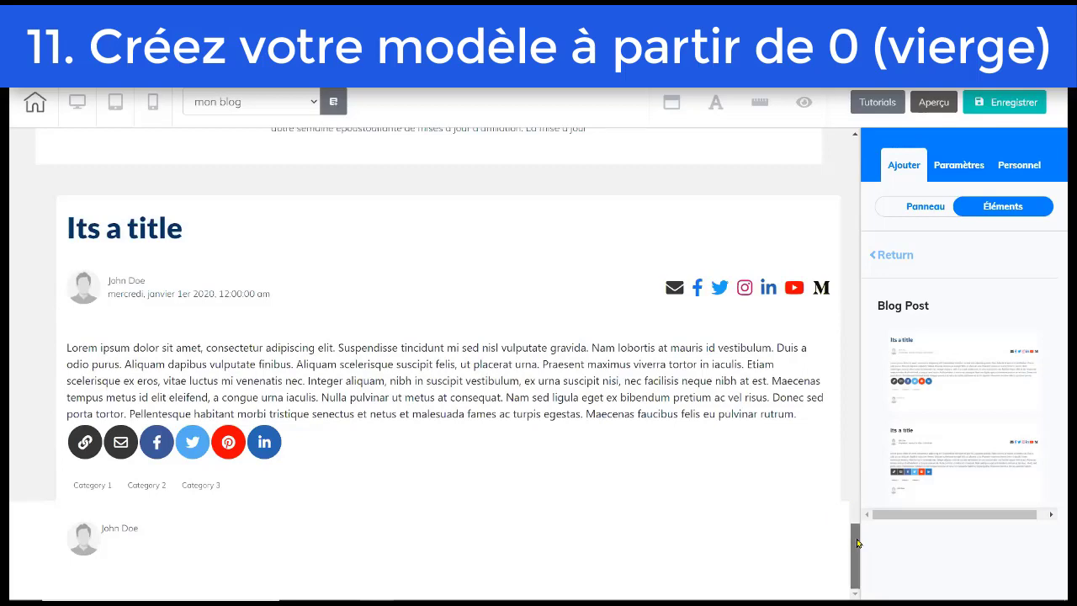
# Step: Preview the blog template, examine the page down to the news slider and sample post, and return to the editor
pyautogui.scroll(3, 855, 530)
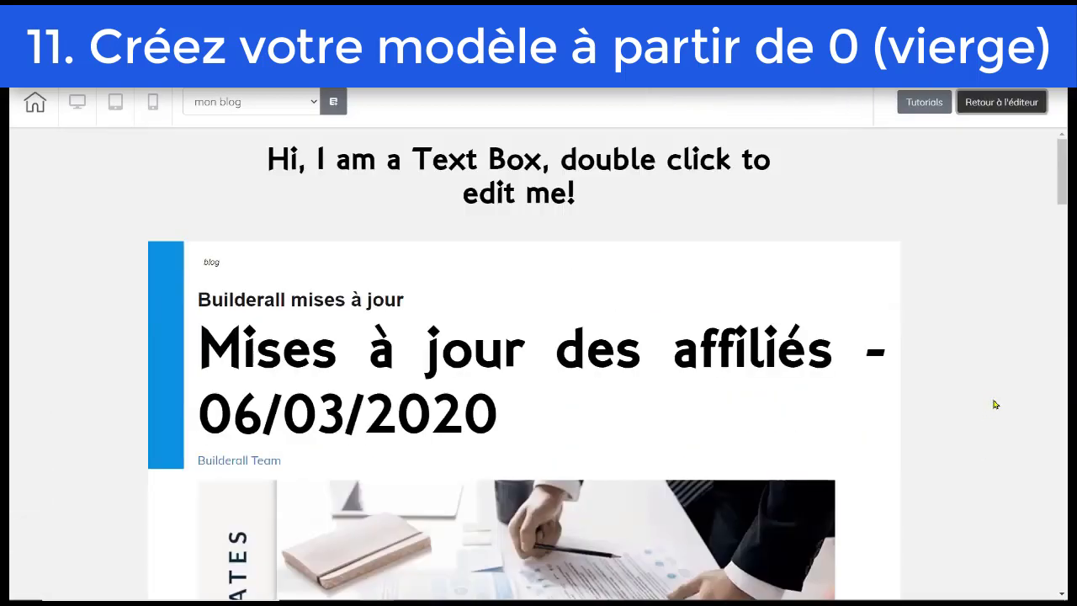
pyautogui.moveTo(1050, 161); pyautogui.dragTo(1051, 501)
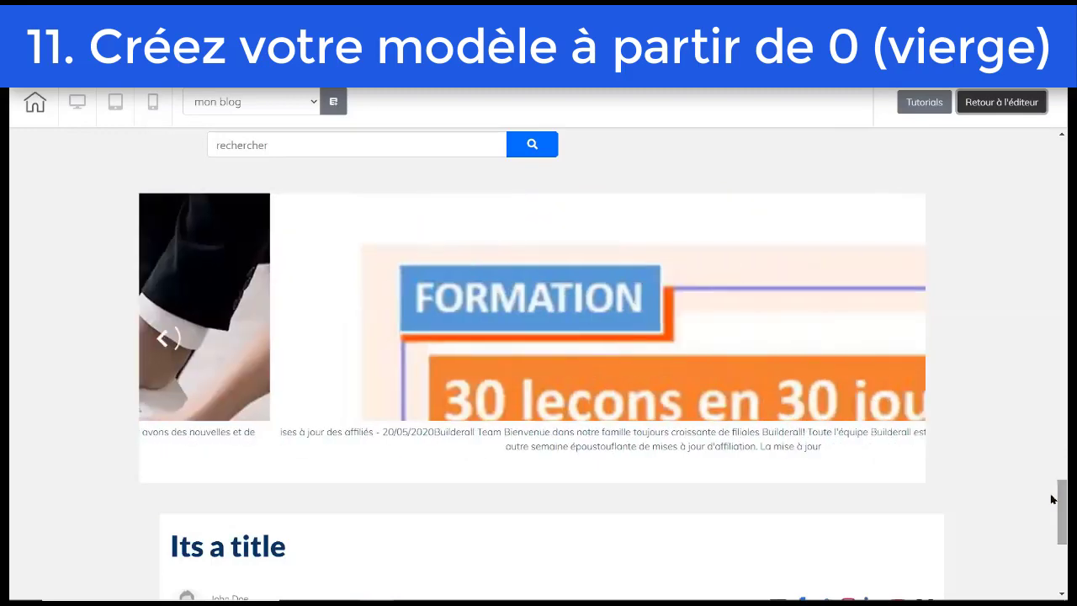
pyautogui.moveTo(1051, 501); pyautogui.dragTo(1051, 507)
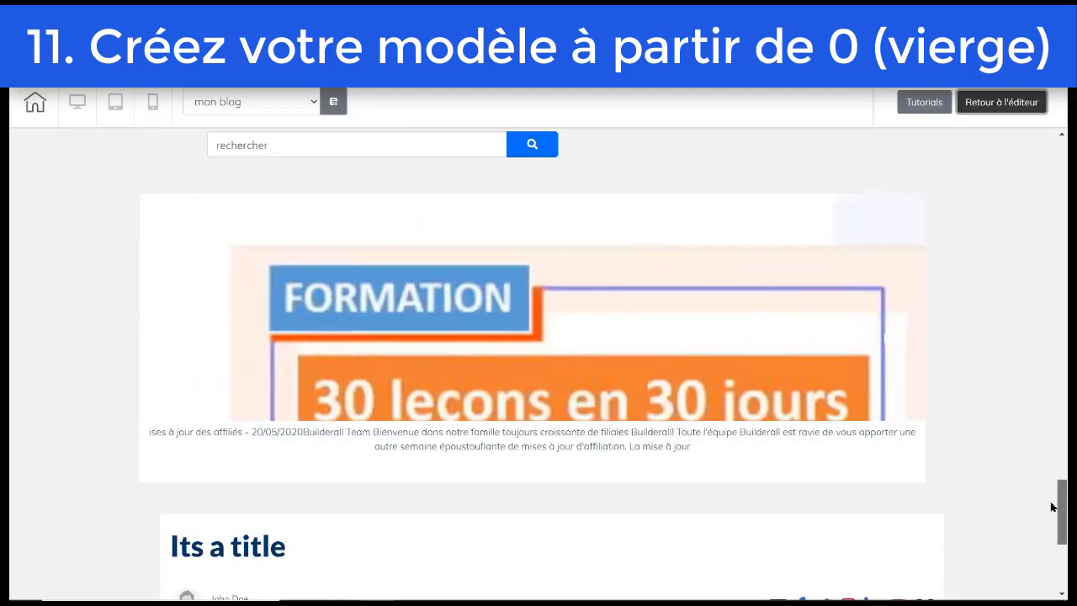
pyautogui.moveTo(1051, 506); pyautogui.dragTo(1051, 153)
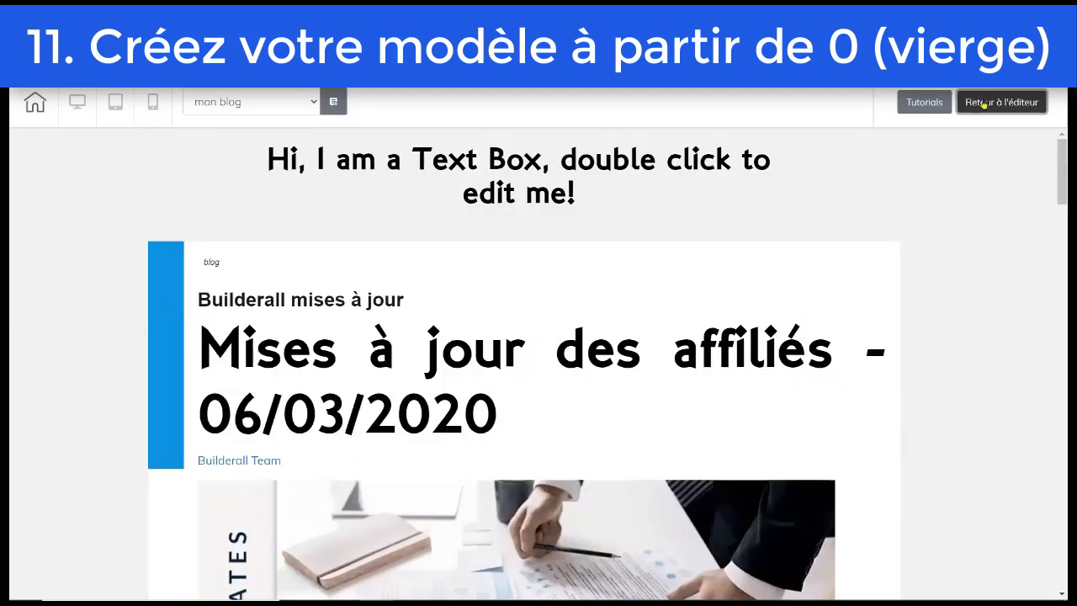
pyautogui.click(984, 102)
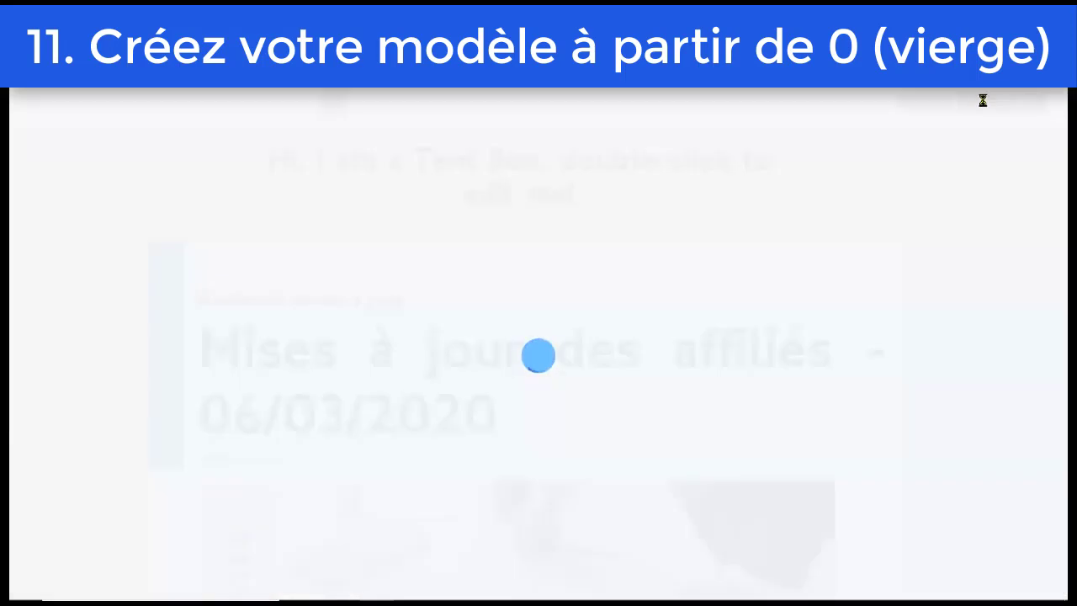